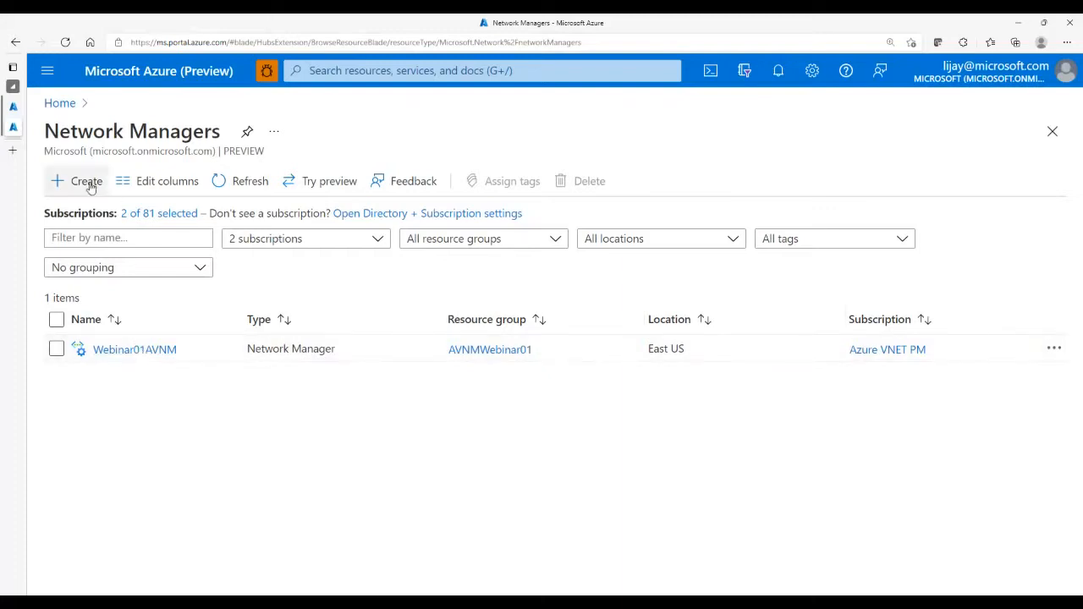
Start a new virtual network manager in subscription AnmEndToEndTest12 and resource group AVNMWebinar02.
left_click(86, 181)
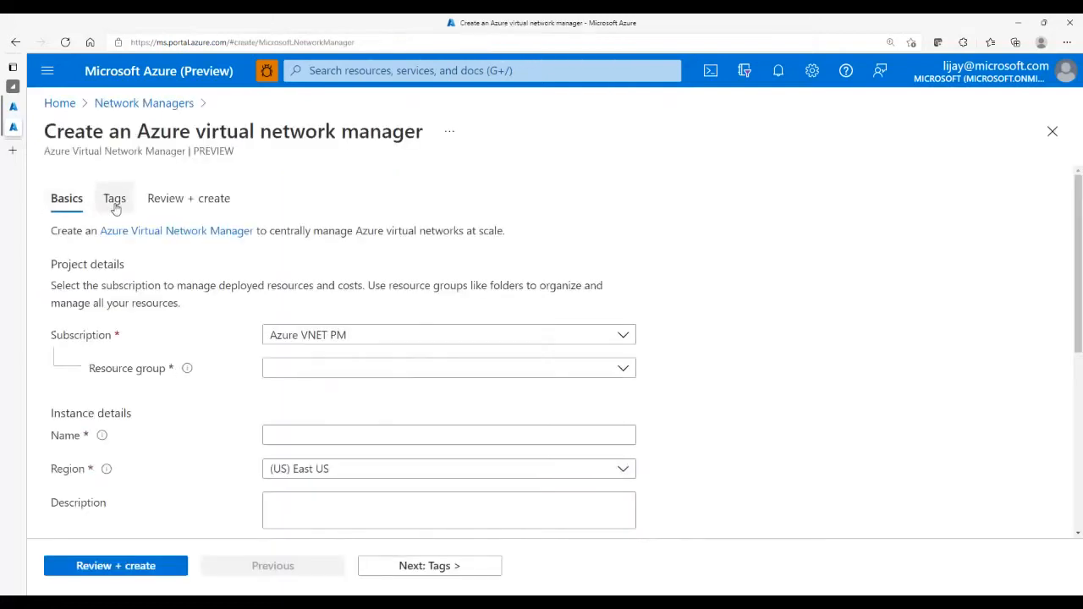
left_click(341, 340)
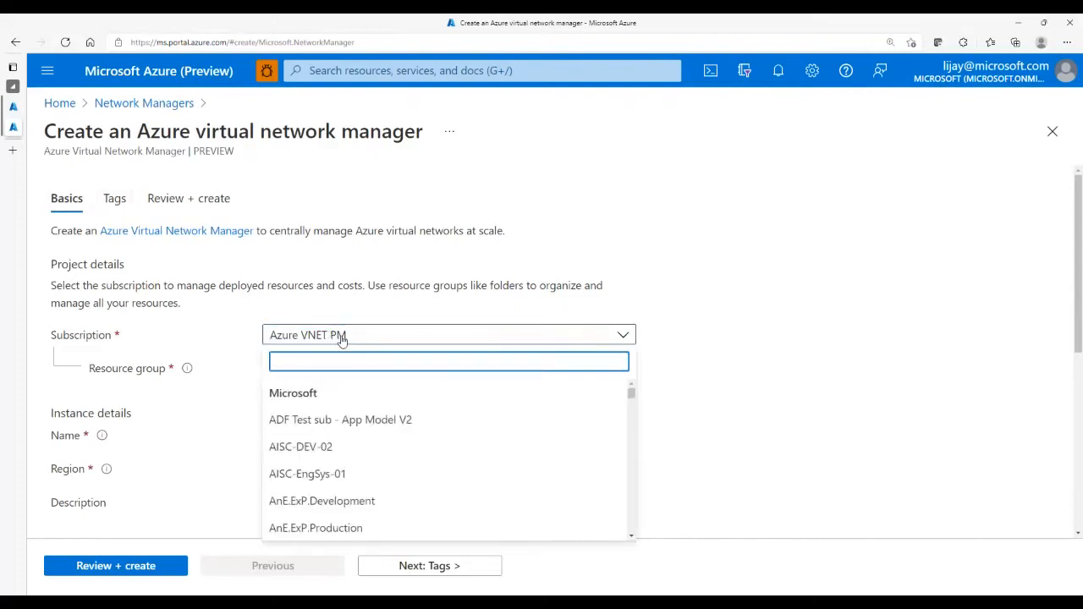
scroll(341, 337, "down", 1)
left_click(350, 222)
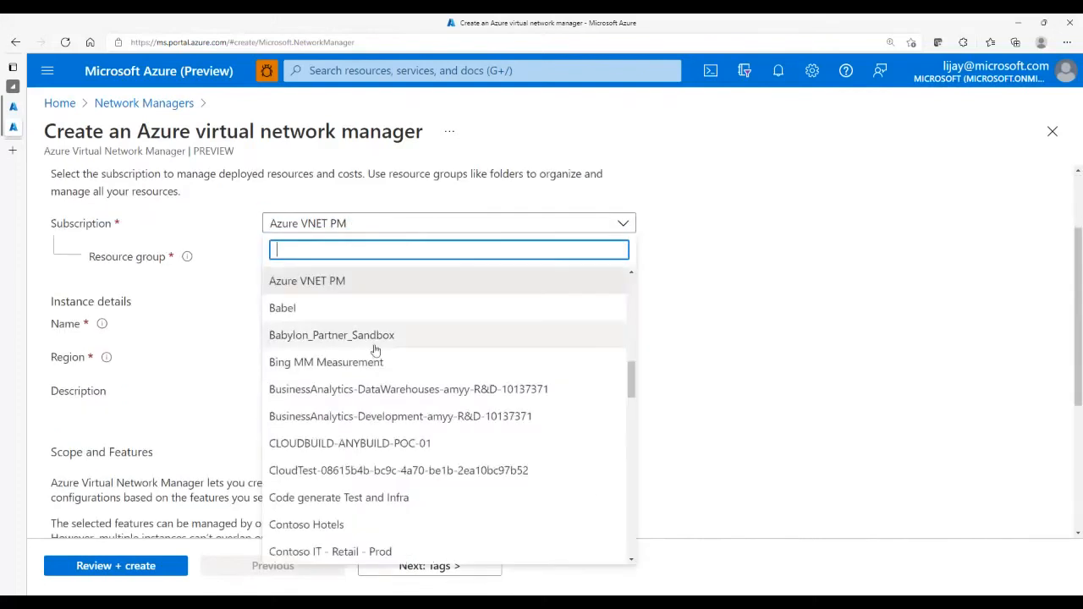
left_click_drag(636, 387, 622, 339)
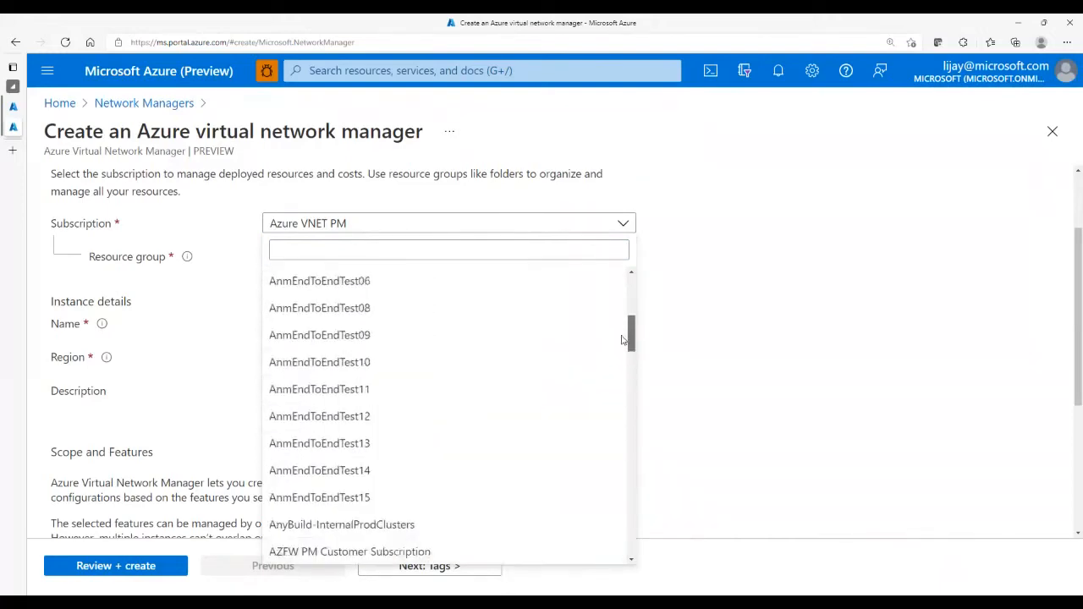
left_click(462, 415)
left_click(344, 259)
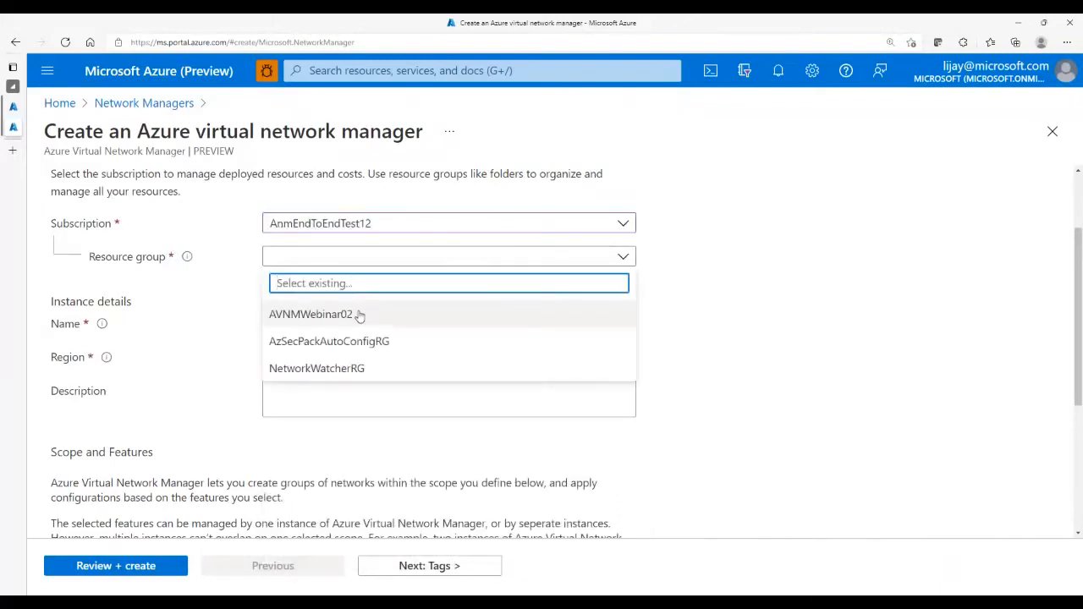
left_click(275, 321)
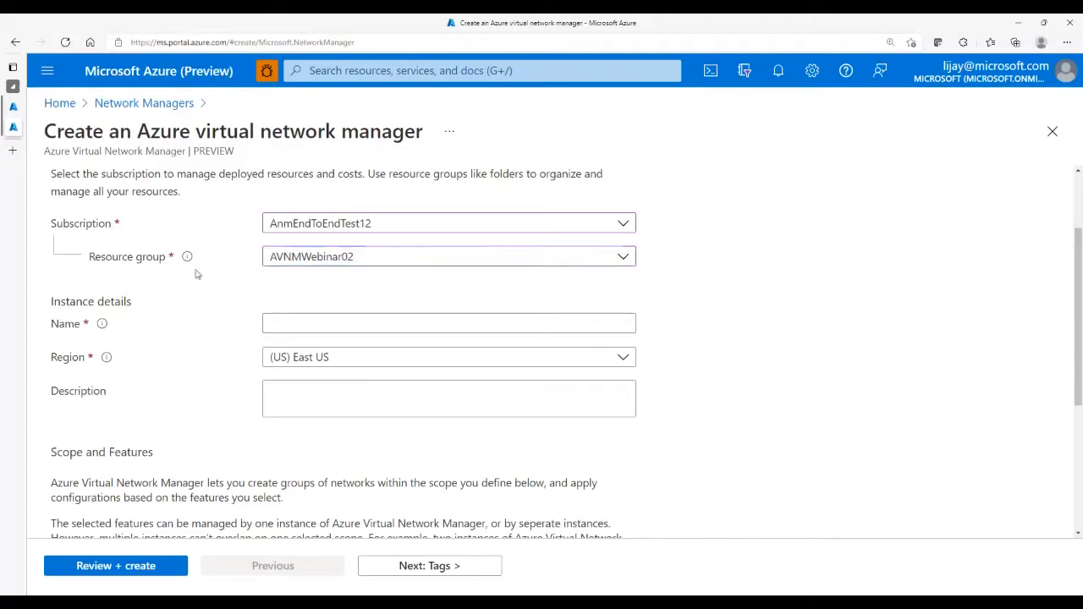
Name the network manager instance Wenibar02AVNM.
left_click(320, 323)
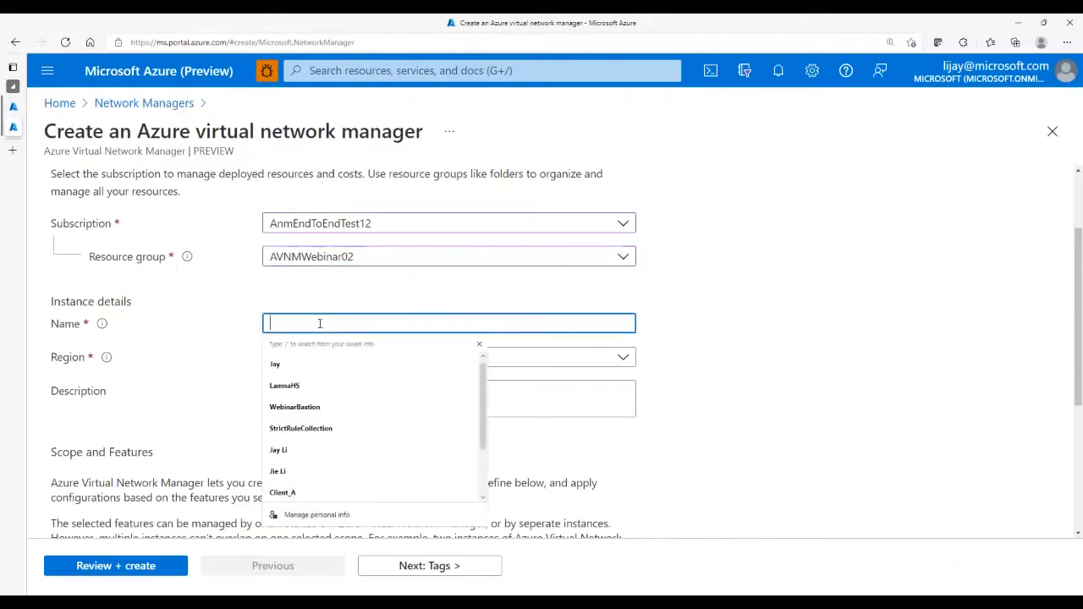
left_click(319, 286)
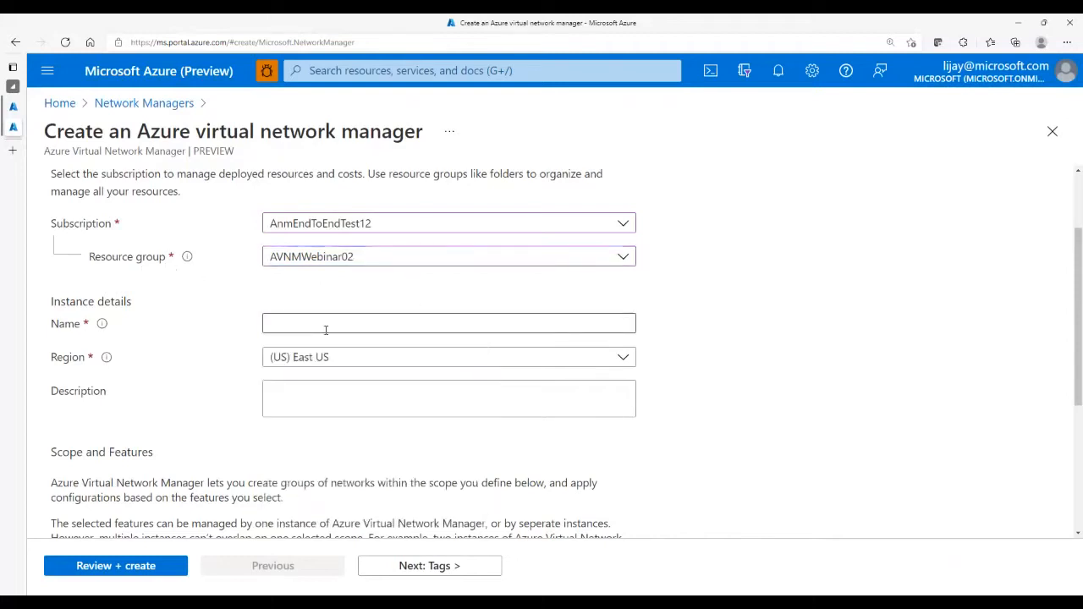
left_click(325, 325)
type("W")
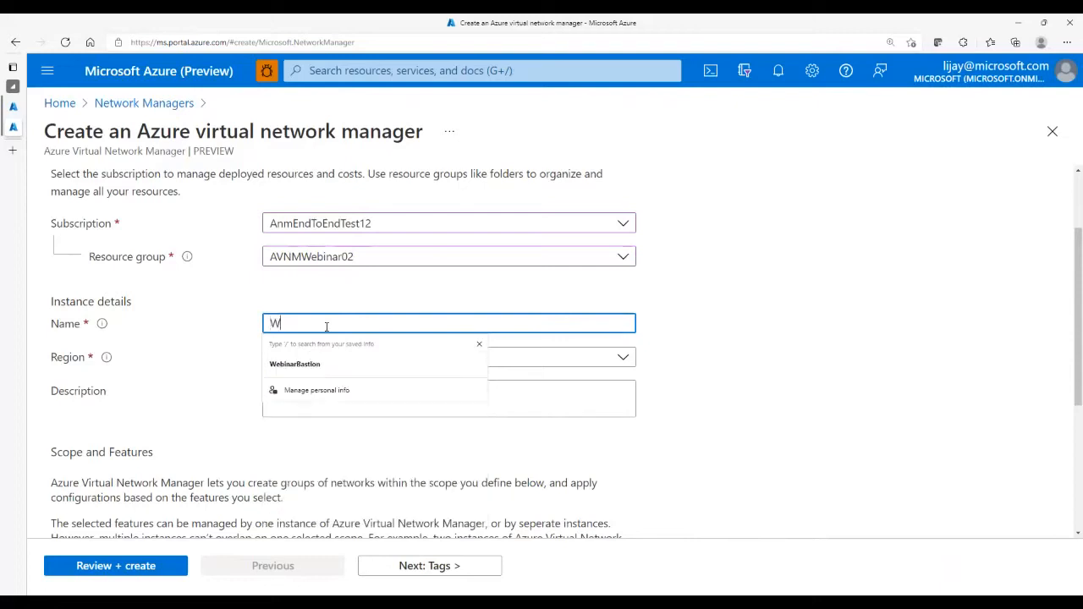
type("enibar0")
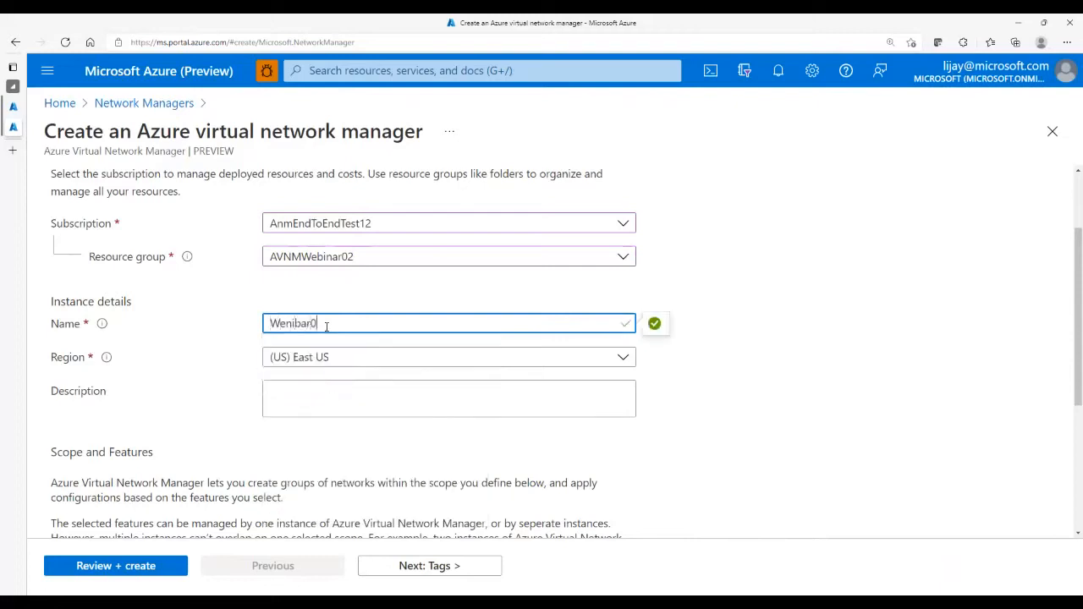
type("2AVNM")
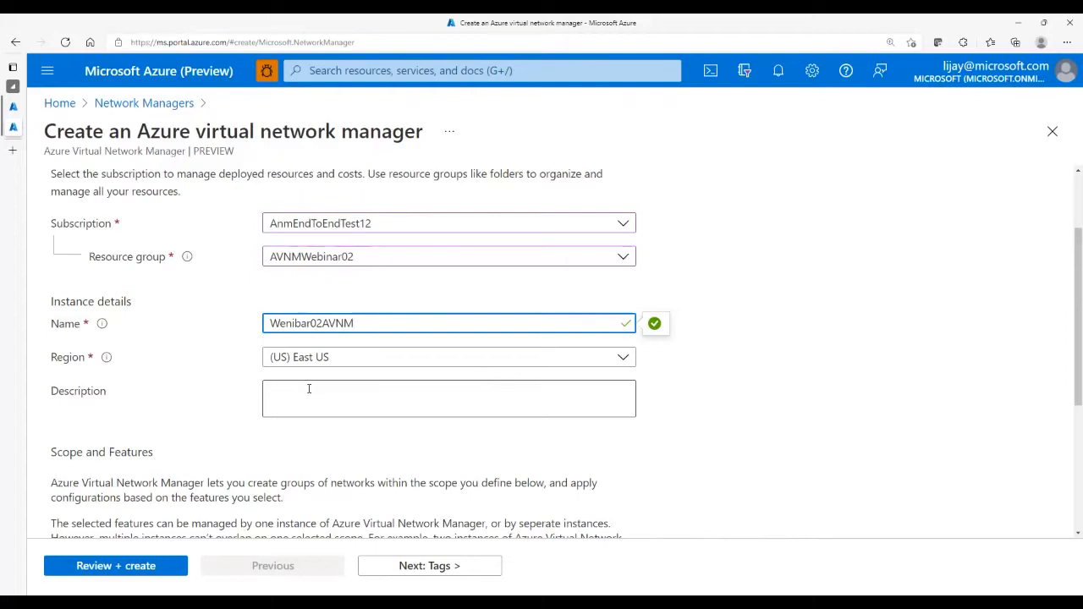
Set the network manager's scope to the AnmEndToEndTest12 subscription.
scroll(313, 390, "down", 3)
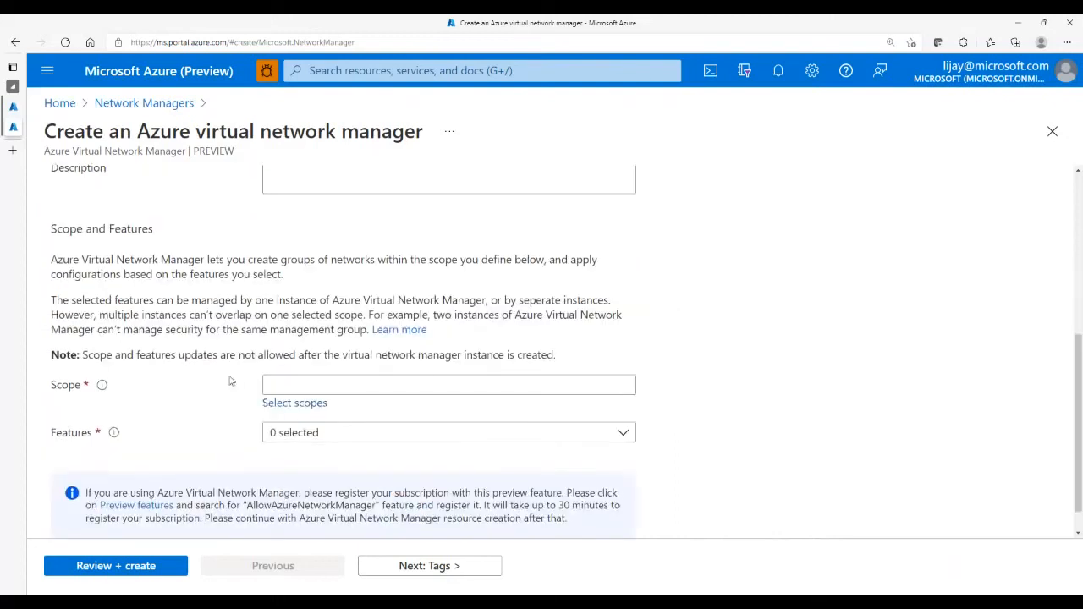
left_click(296, 403)
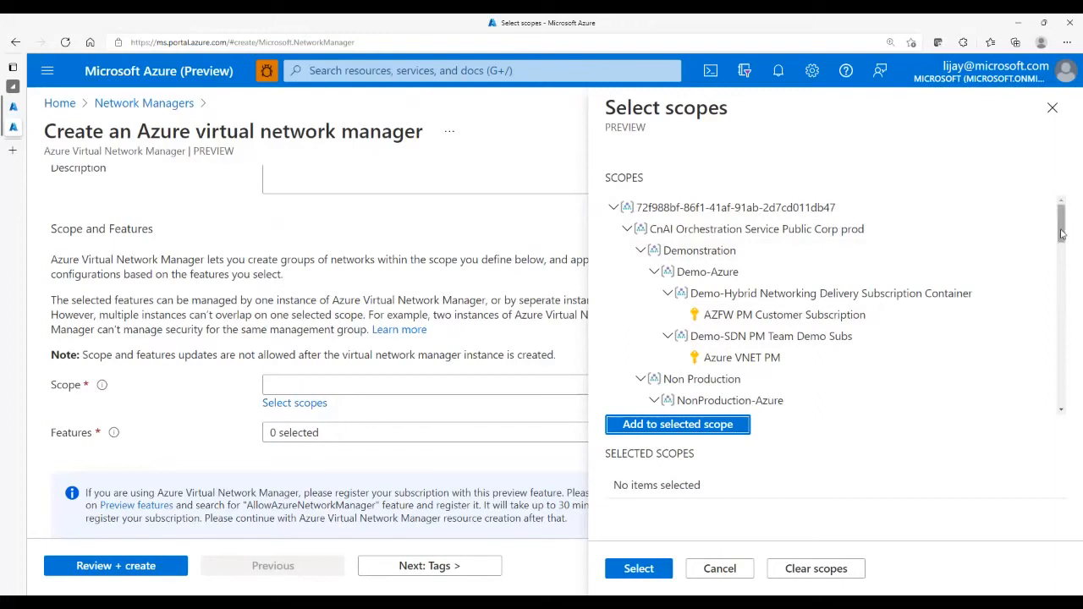
left_click_drag(1061, 237, 1063, 281)
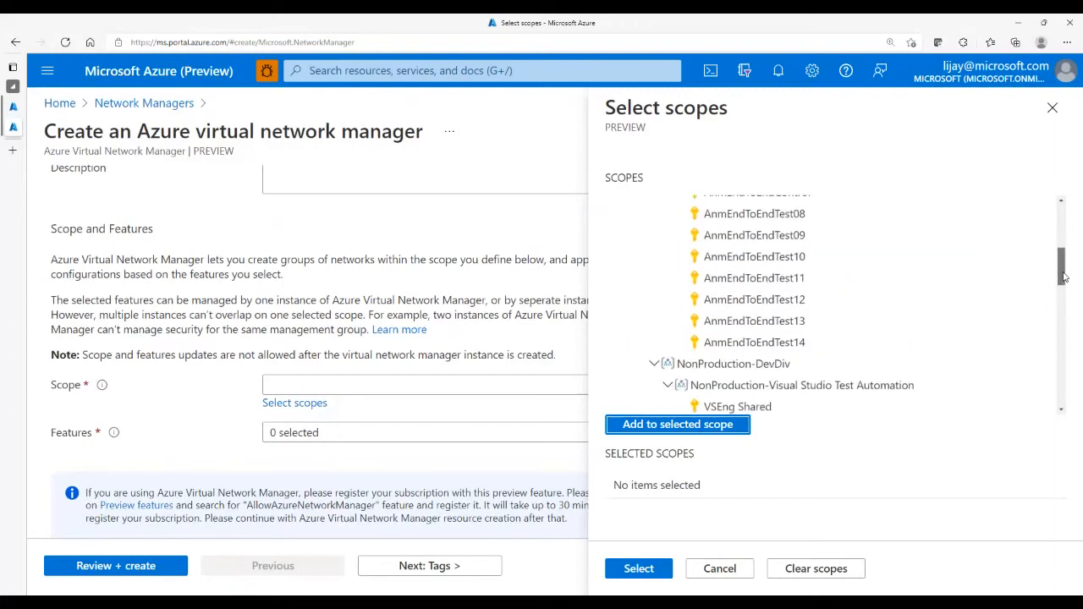
left_click(801, 302)
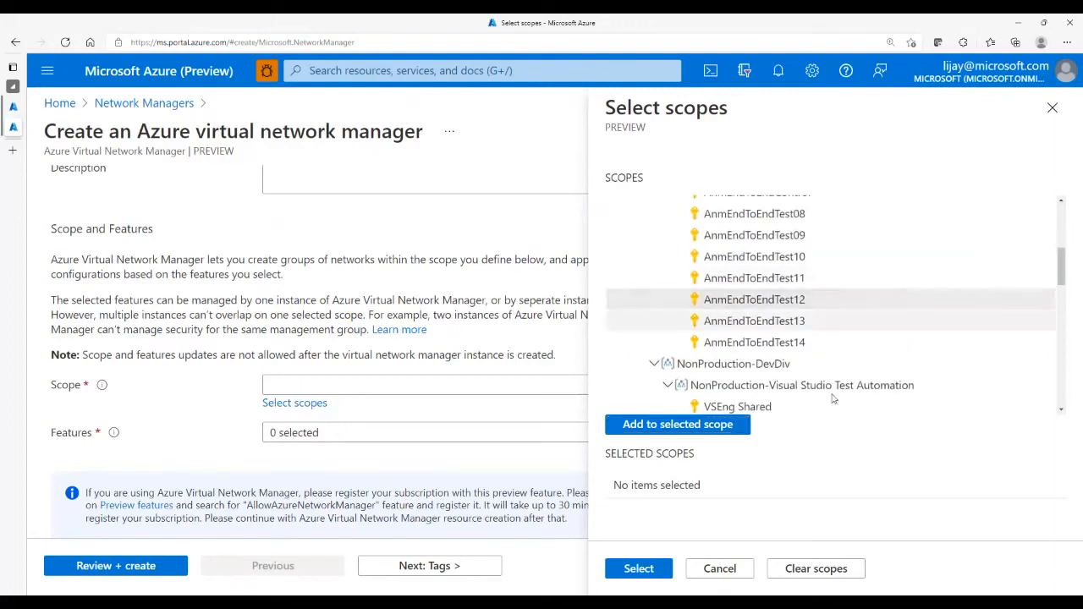
left_click(669, 425)
left_click(638, 569)
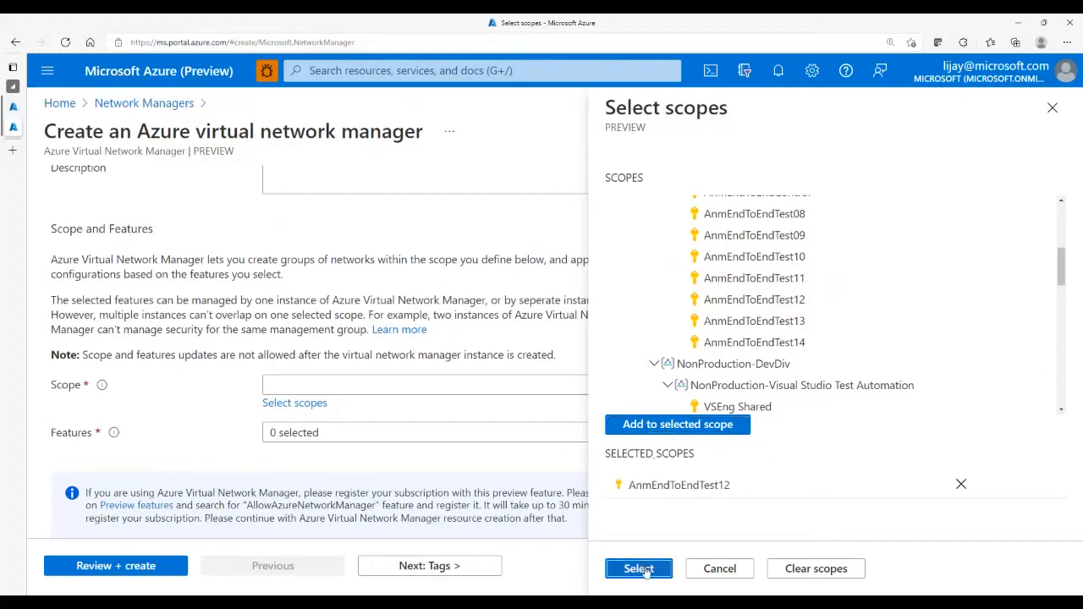
left_click(650, 569)
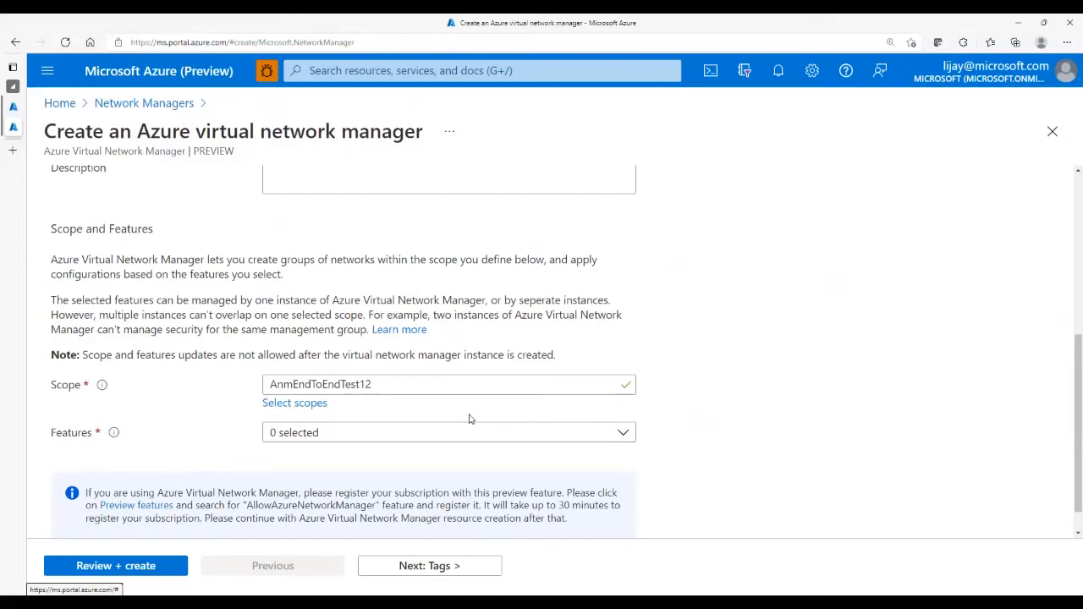
Review the instance details and the hierarchy of management groups and subscriptions available as scopes.
scroll(470, 419, "up", 2)
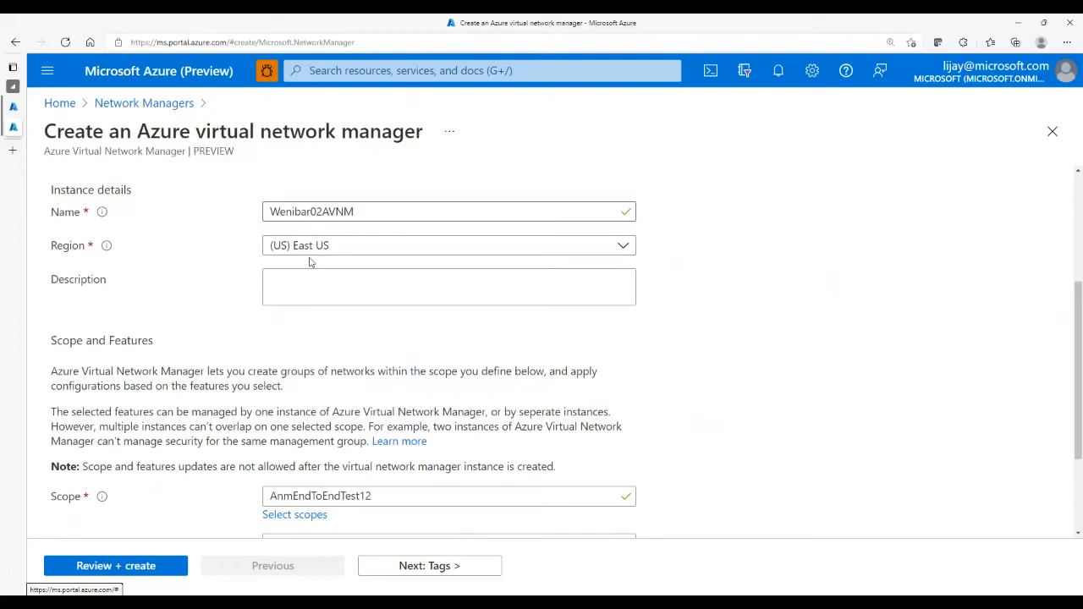
scroll(315, 266, "down", 2)
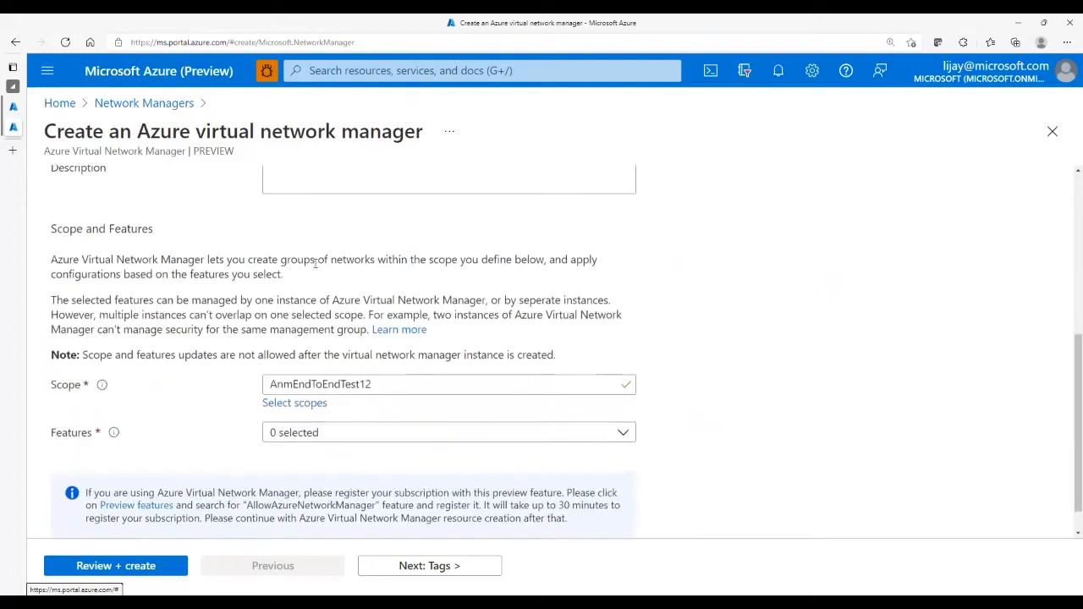
left_click(310, 372)
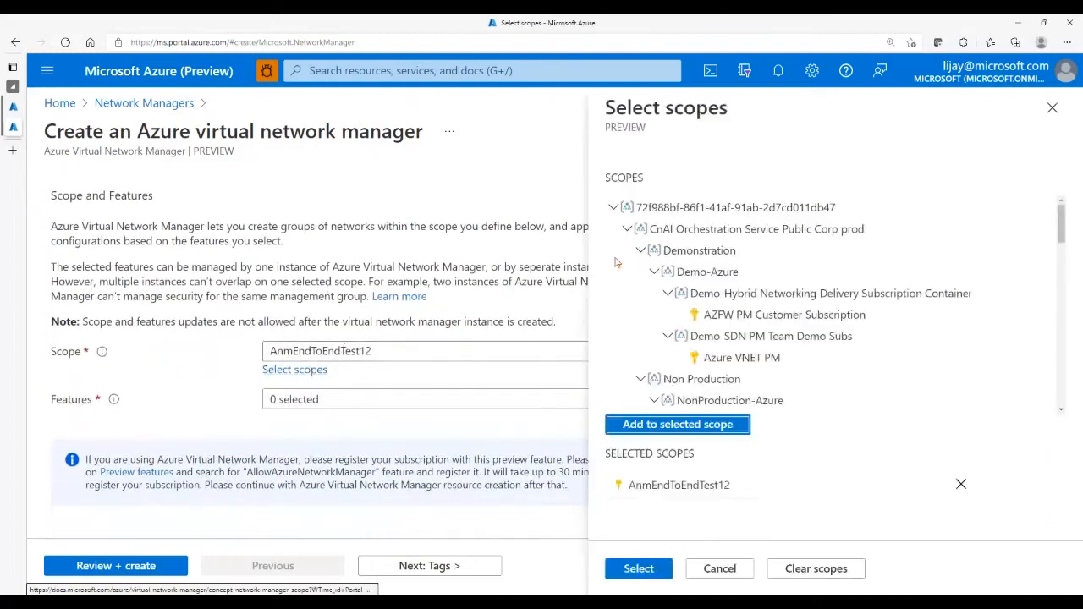
scroll(711, 279, "down", 5)
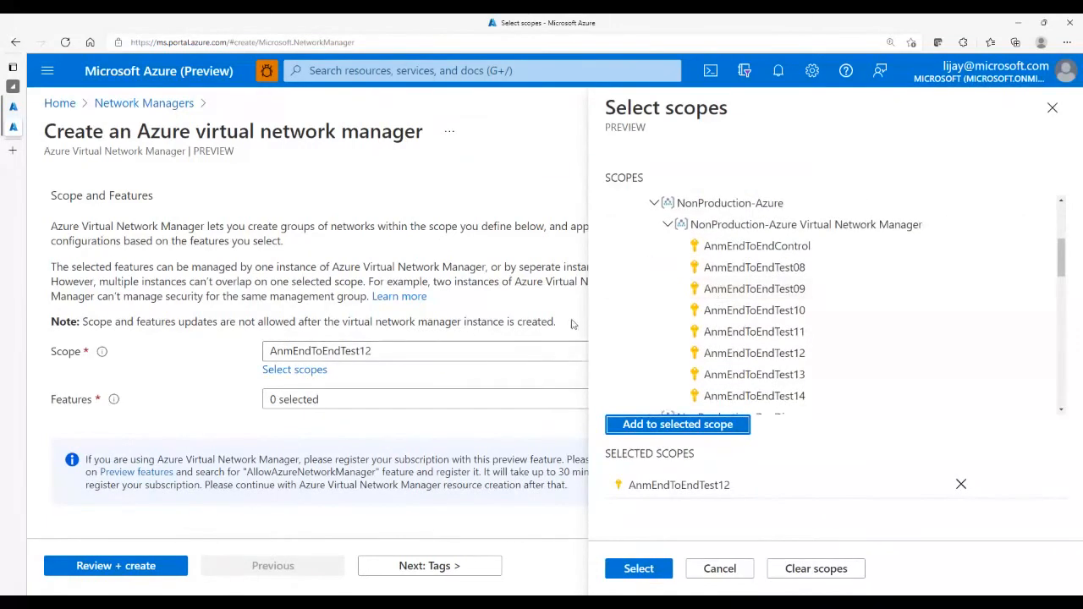
left_click(1050, 113)
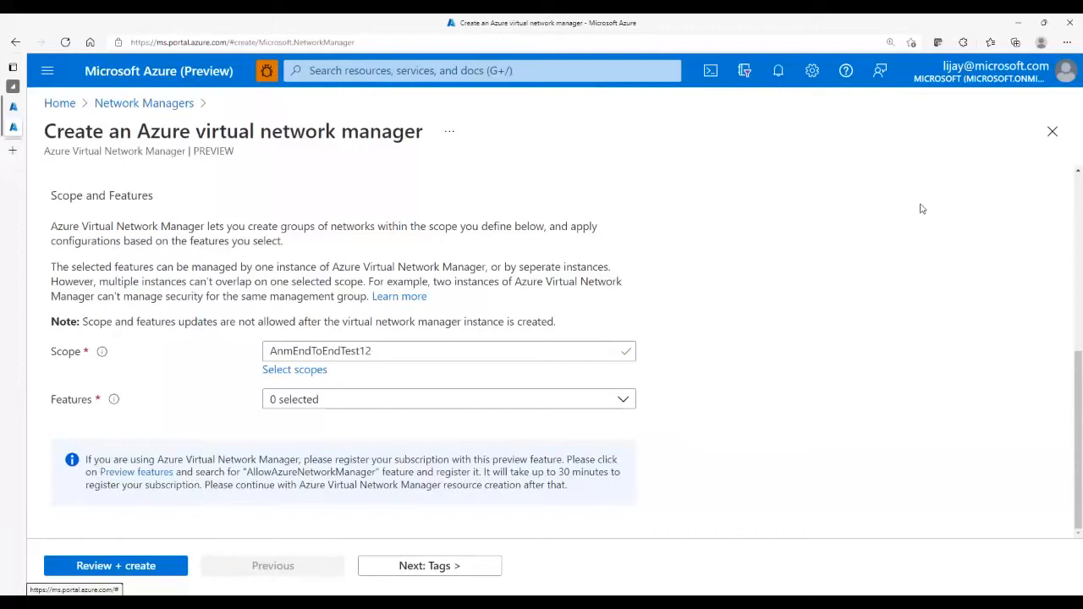
Enable all network manager features, Connectivity and Security admin.
left_click(298, 401)
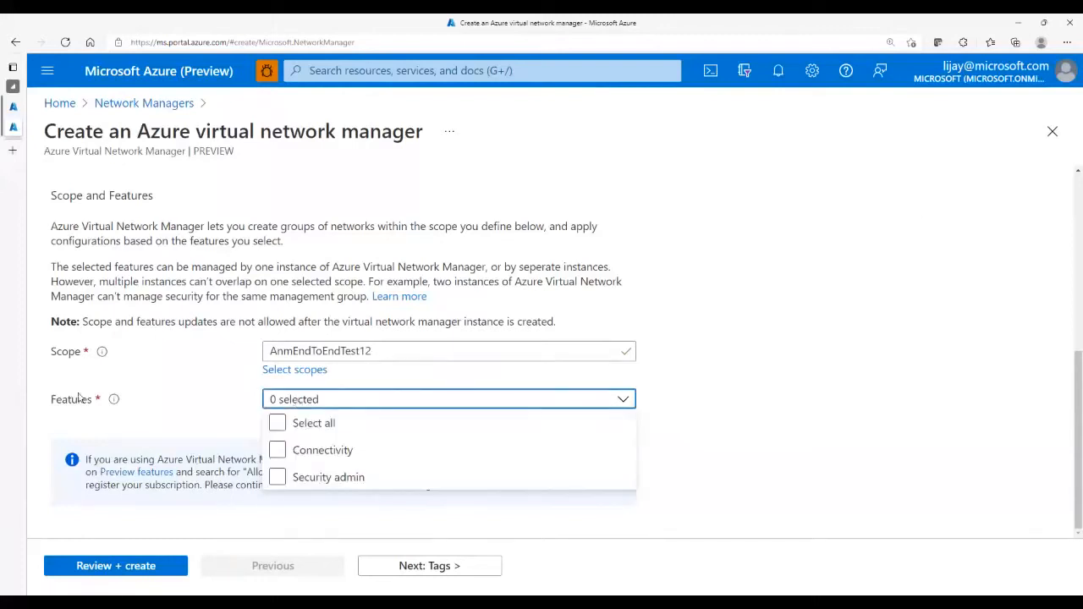
left_click(300, 423)
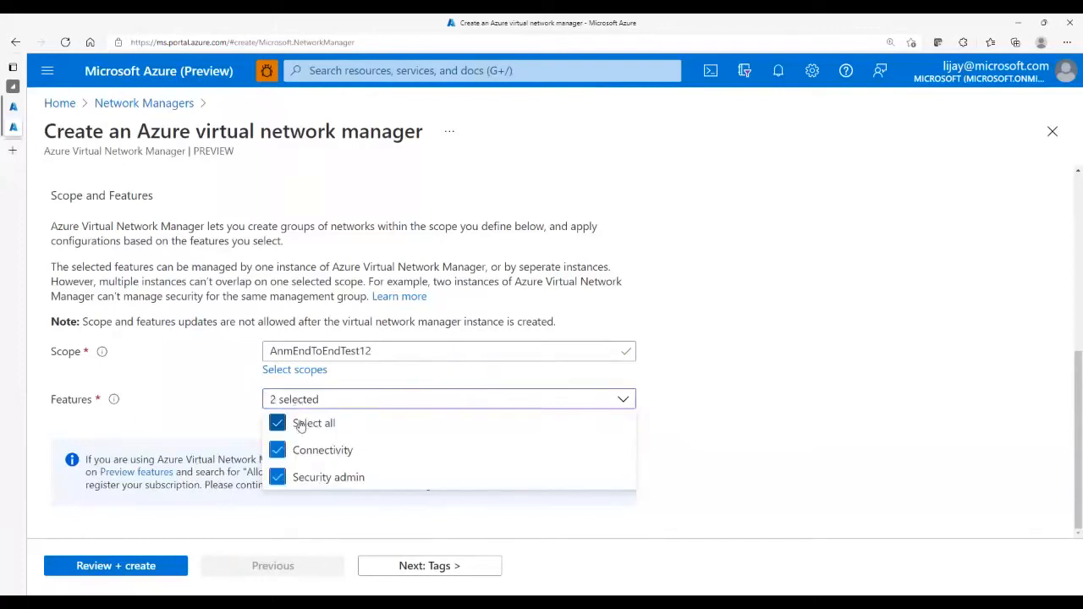
left_click(711, 428)
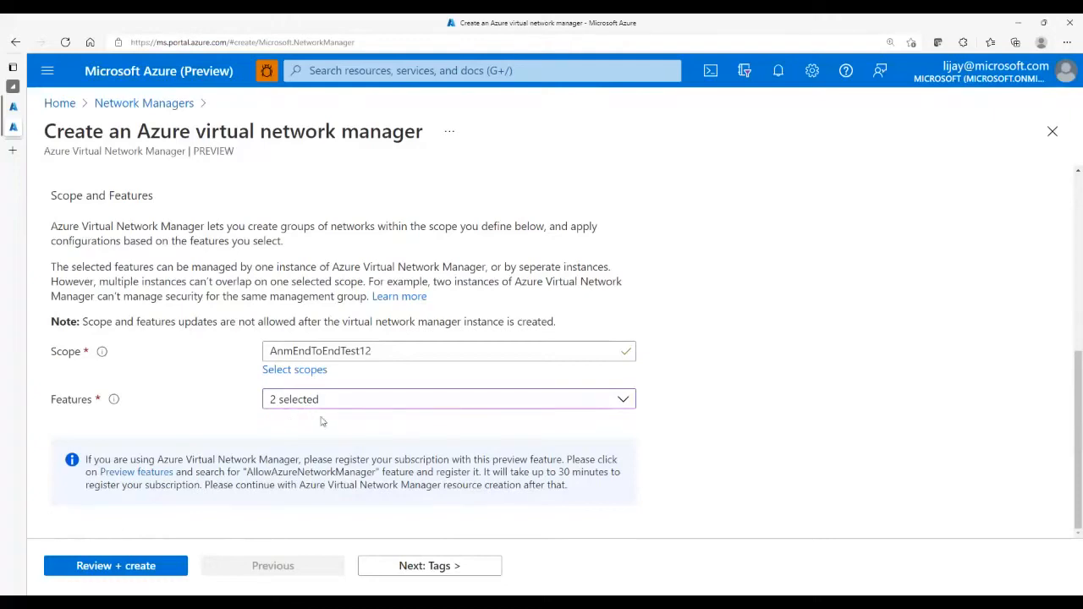
Check the completed settings, validate them and create the network manager.
scroll(187, 407, "up", 4)
scroll(187, 407, "down", 5)
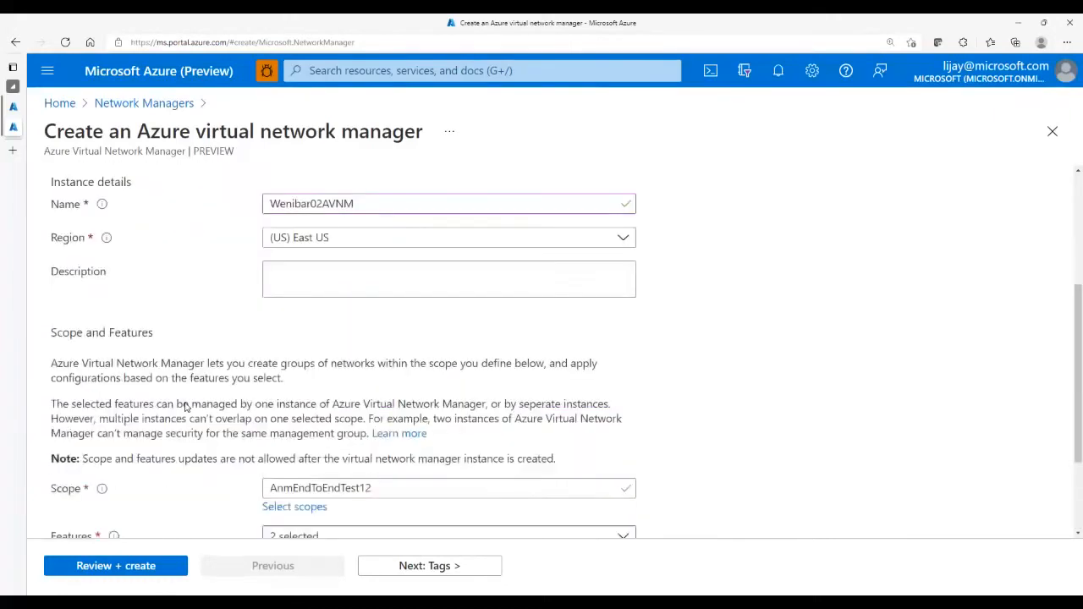
left_click(126, 566)
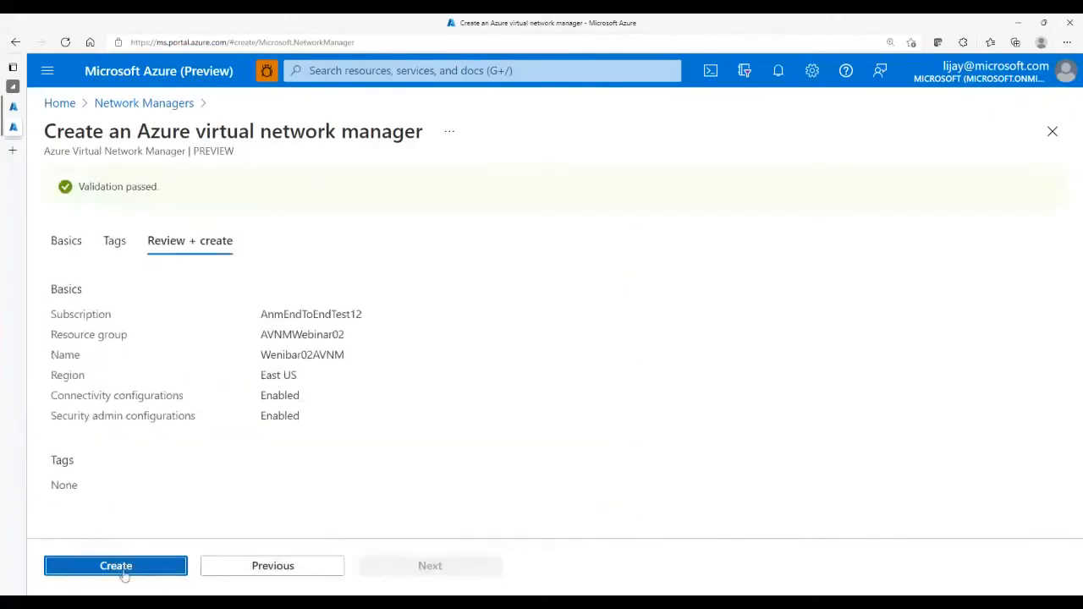
left_click(125, 573)
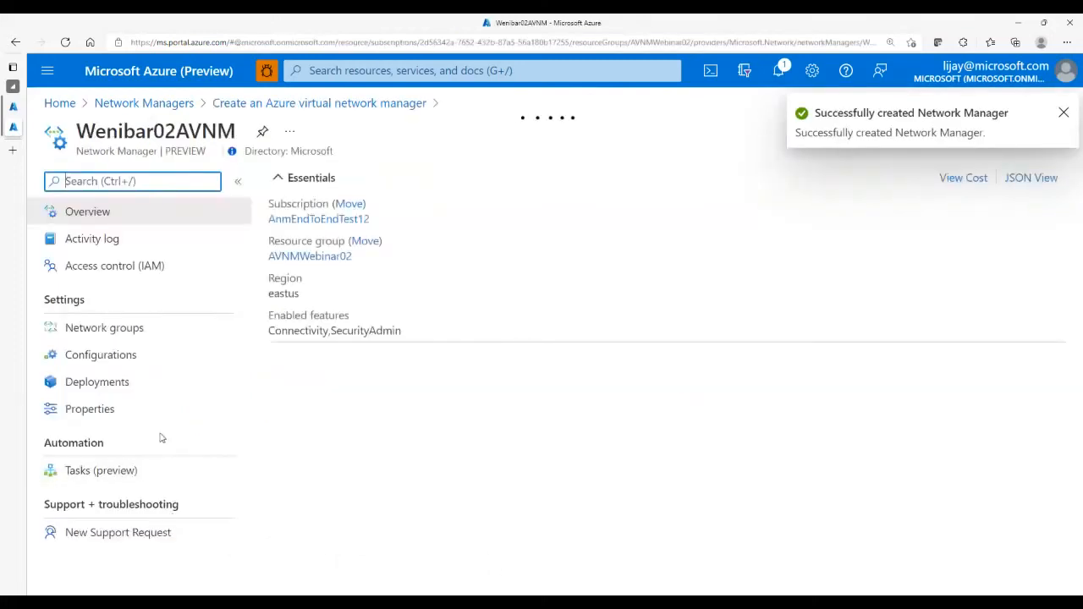
Start a new network group in Wenibar02AVNM and name it ProdNG.
left_click(146, 340)
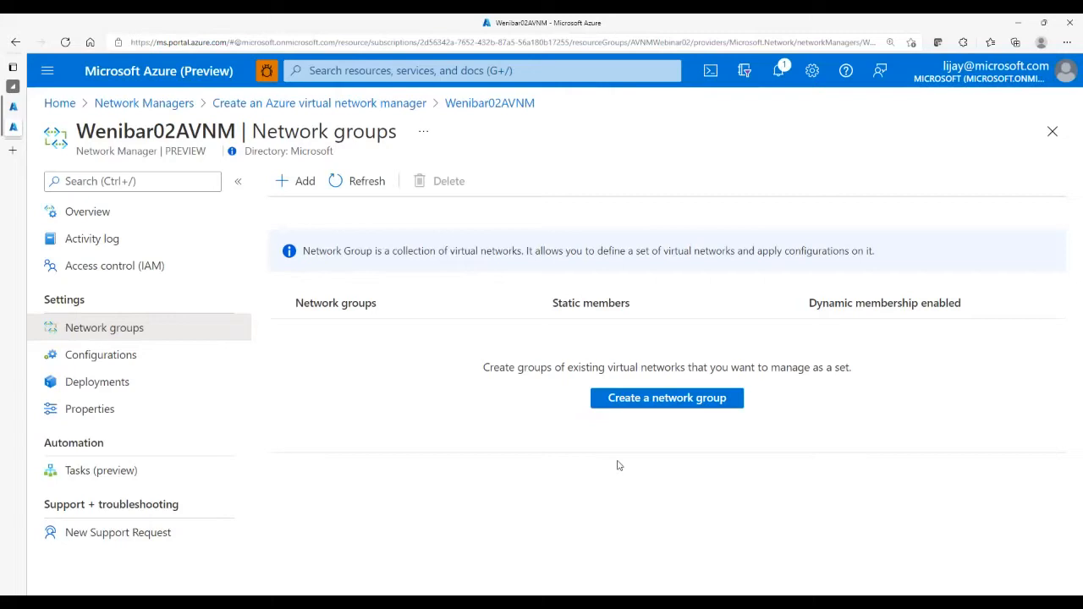
left_click(625, 398)
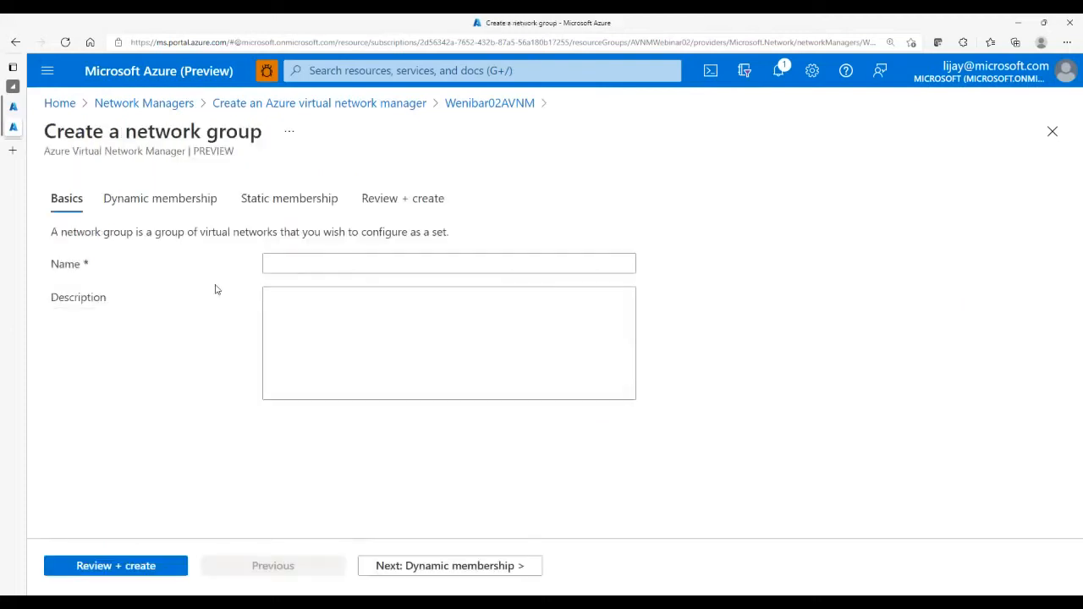
left_click(283, 266)
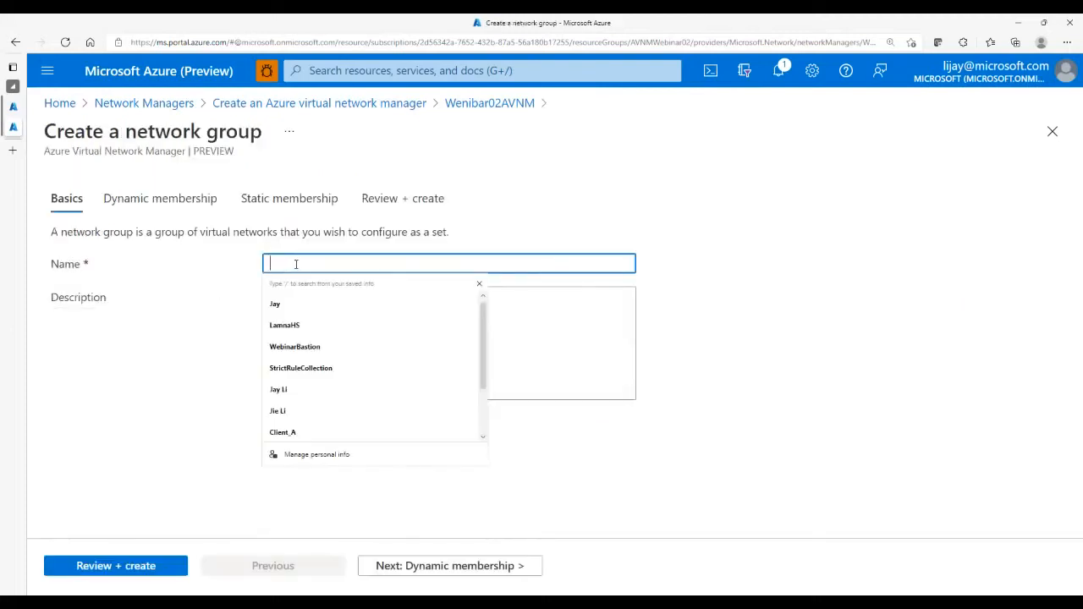
type("ProdNG")
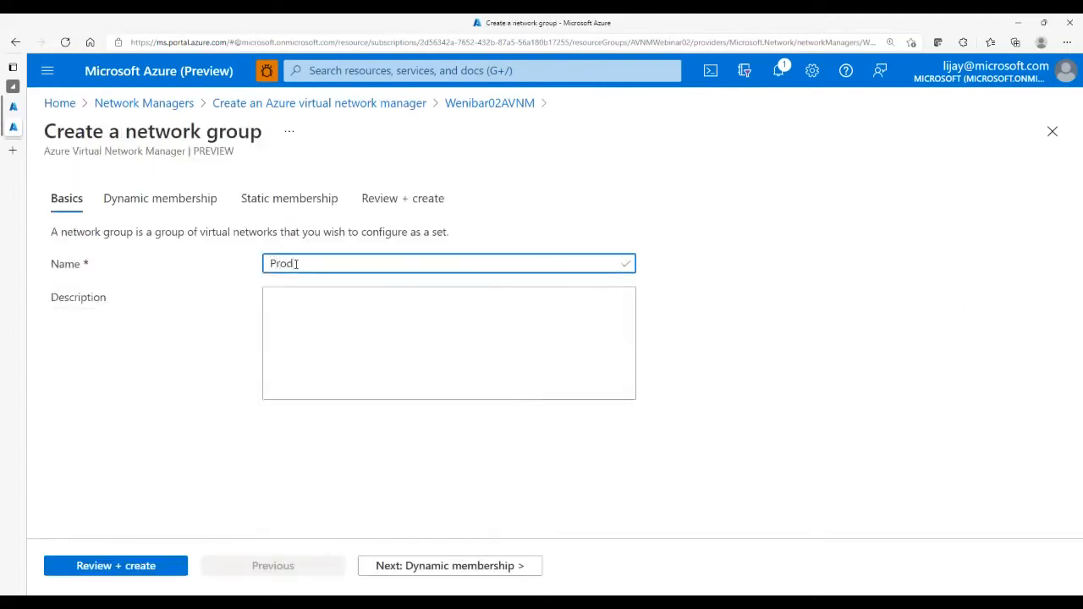
Add a dynamic membership rule to ProdNG for virtual networks whose Name contains Prod.
left_click(182, 207)
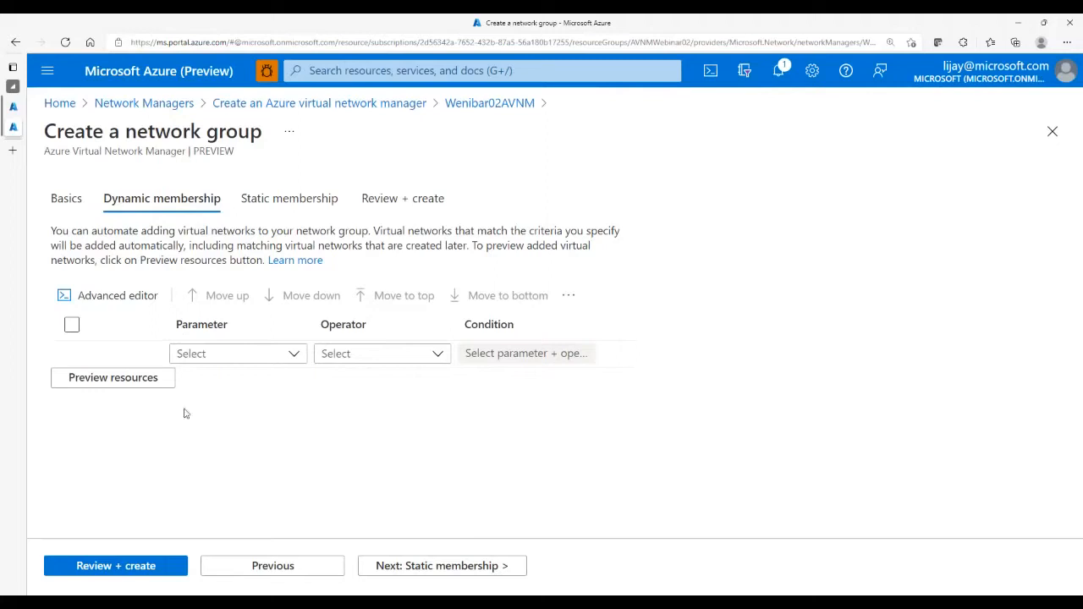
left_click(259, 366)
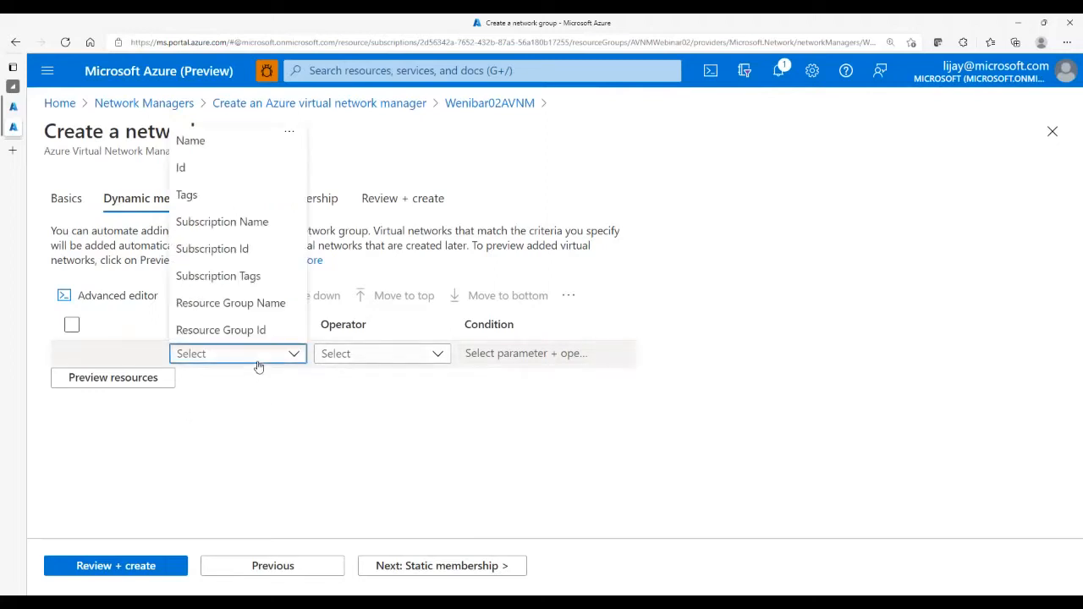
left_click(231, 142)
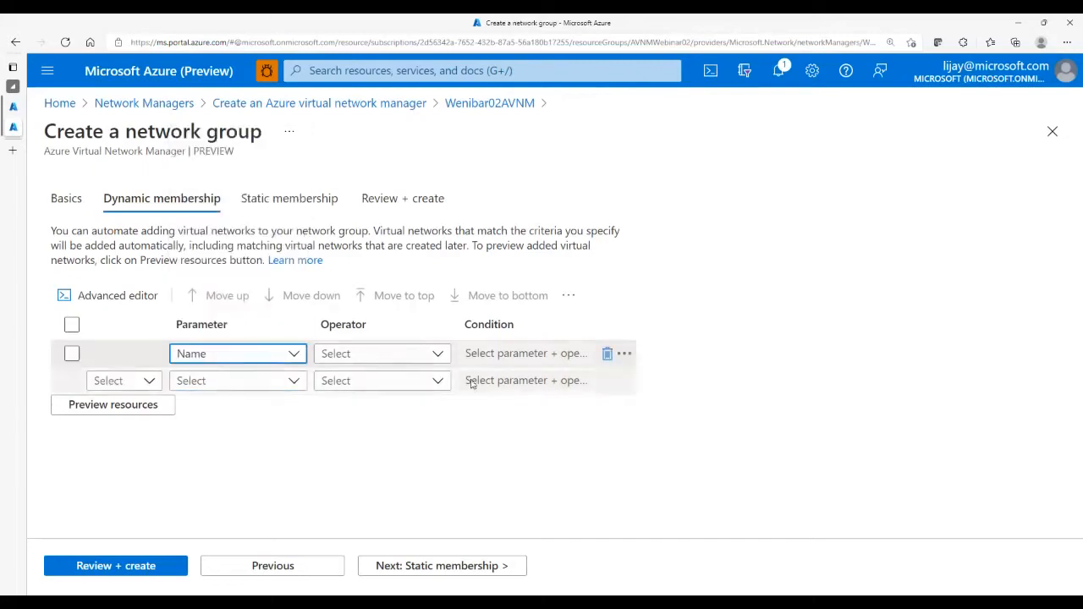
left_click(398, 346)
left_click(347, 135)
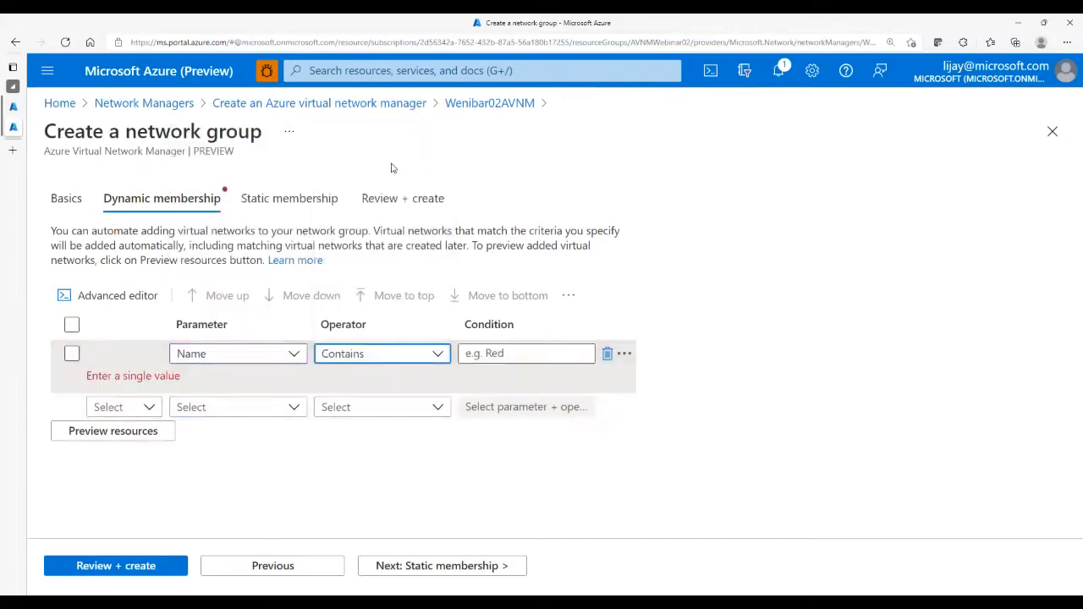
left_click(519, 355)
type("Prod")
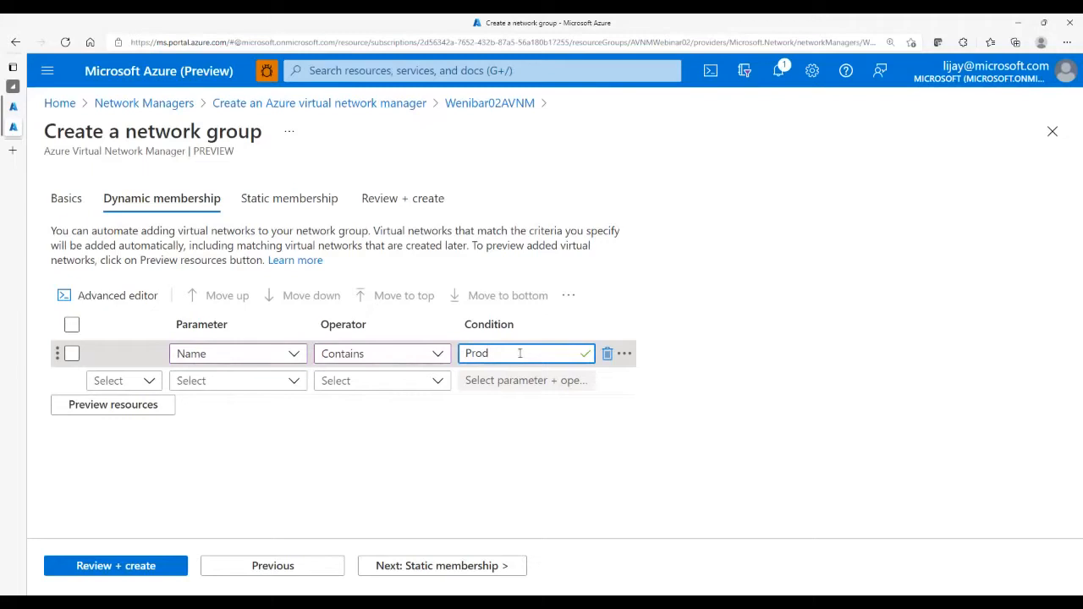
Preview the virtual networks matching the Name rule and copy their resource group name, AVNMWebinar02.
left_click(144, 382)
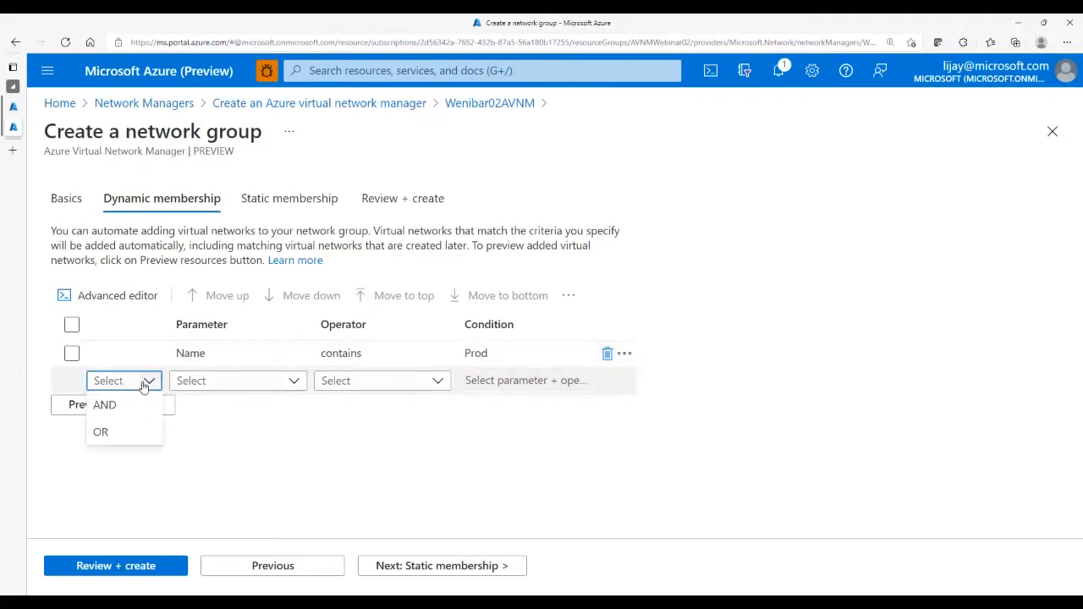
left_click(220, 413)
left_click(148, 408)
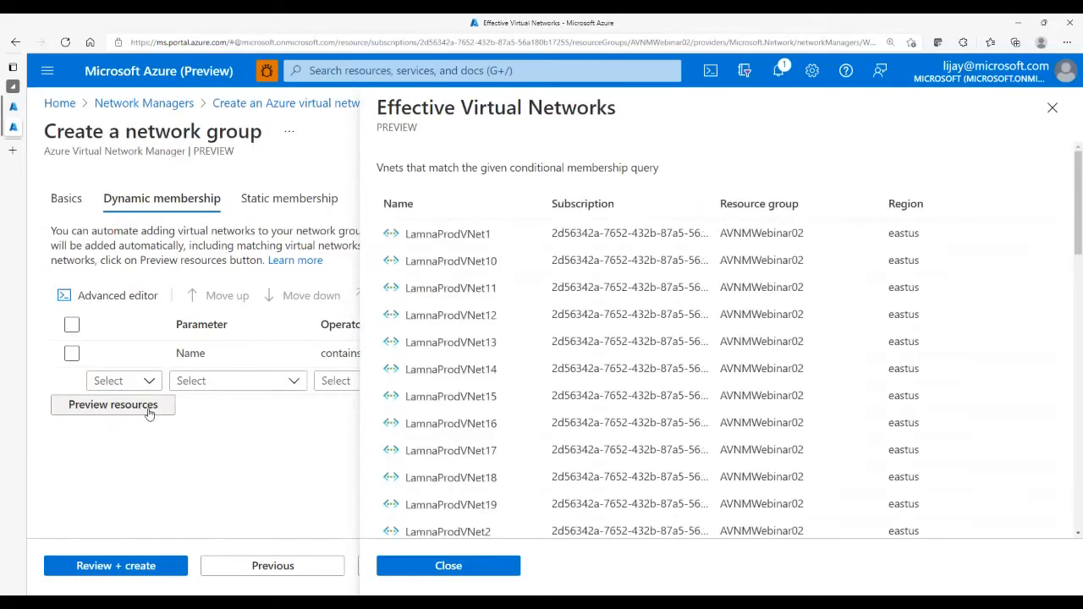
scroll(677, 380, "down", 12)
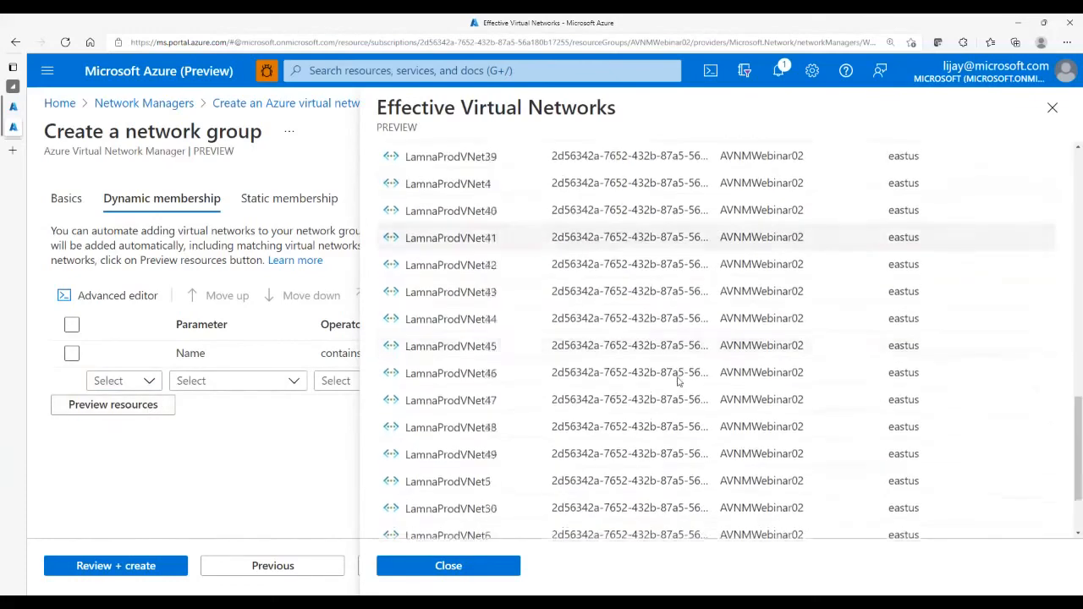
scroll(678, 383, "up", 10)
scroll(643, 379, "up", 5)
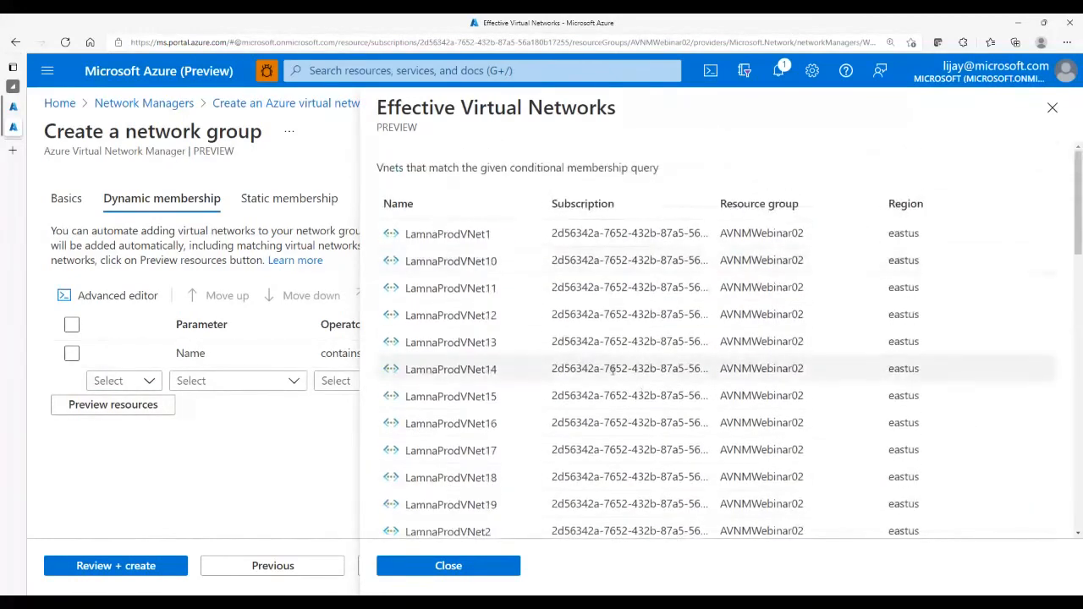
scroll(609, 380, "down", 12)
scroll(599, 419, "up", 12)
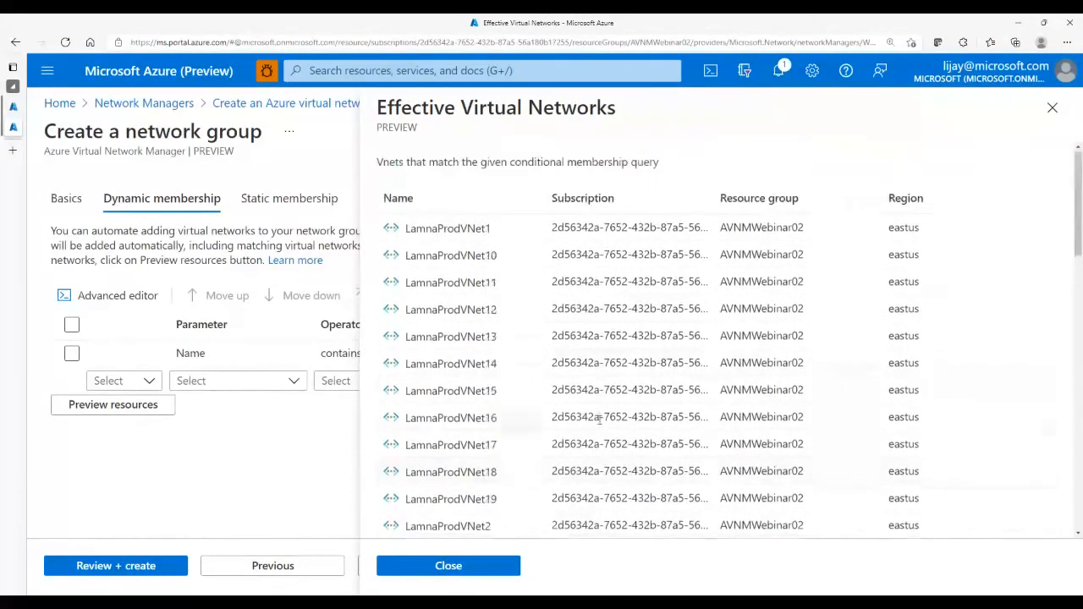
double_click(727, 233)
key("ctrl+c")
left_click(1053, 109)
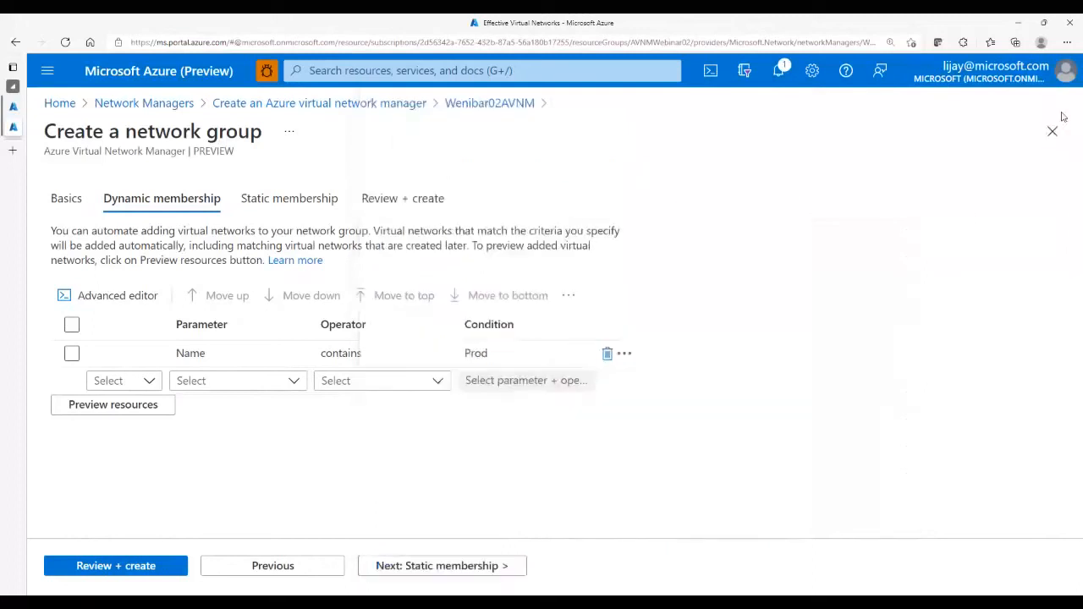
Add an AND condition to ProdNG's dynamic membership requiring Resource Group Name to contain AVNMWebinar02.
left_click(127, 385)
left_click(110, 403)
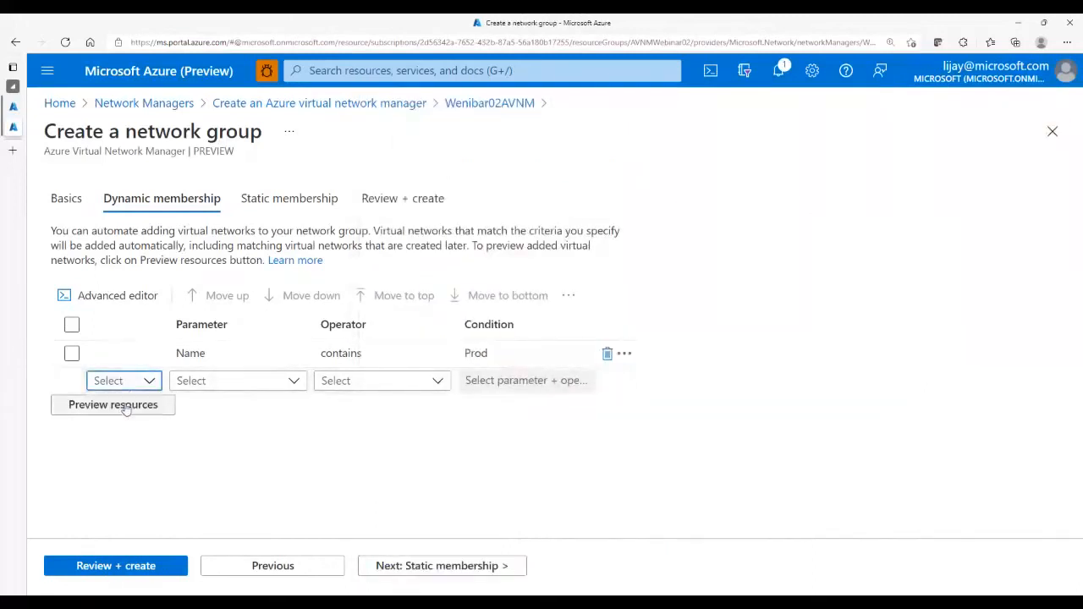
left_click(237, 382)
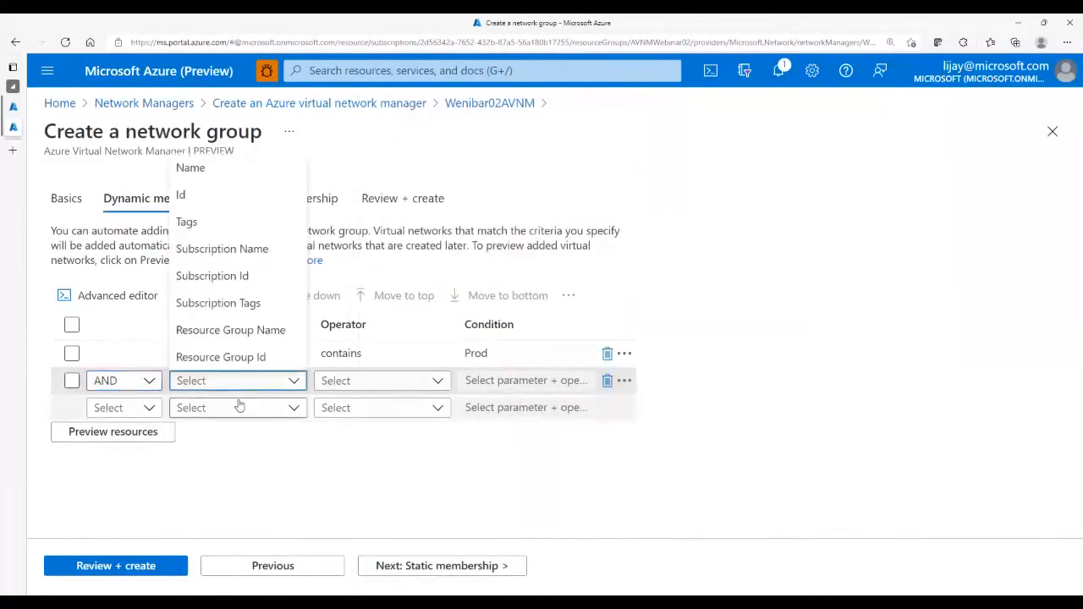
left_click(246, 337)
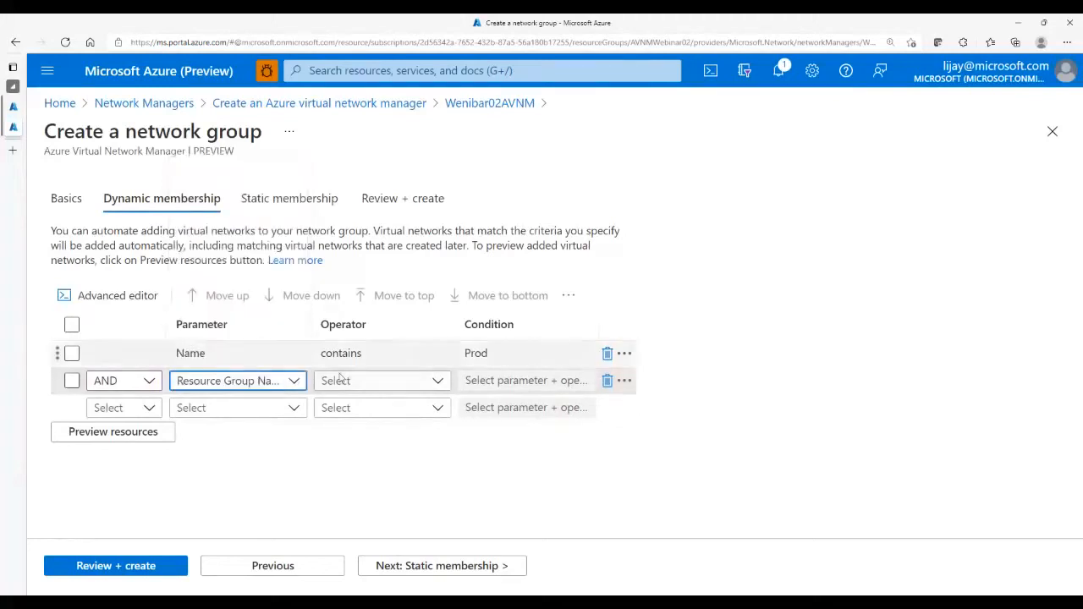
left_click(373, 387)
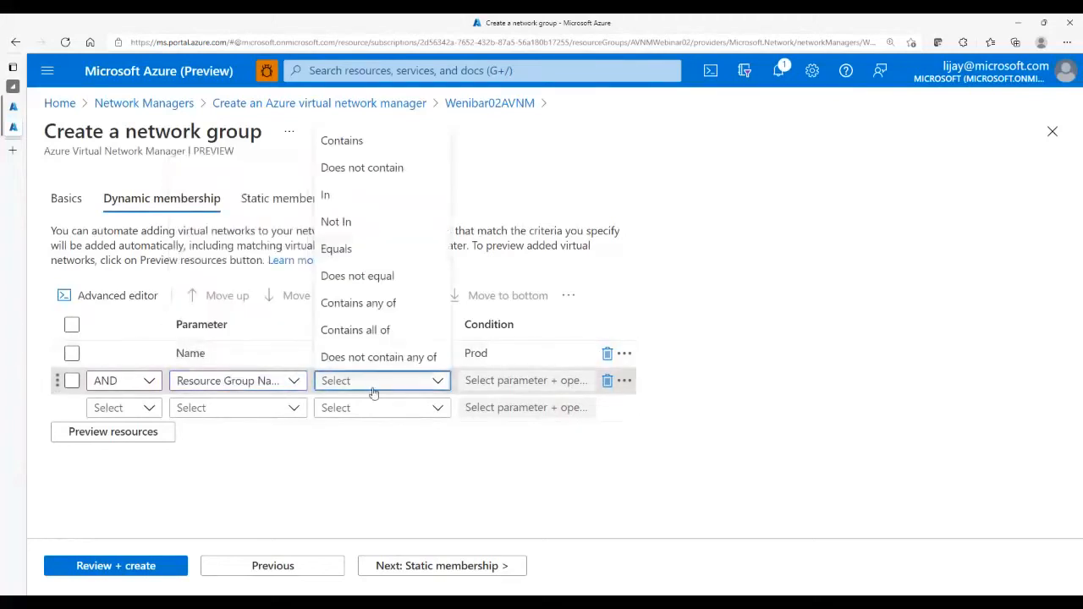
left_click(378, 145)
left_click(519, 380)
key("ctrl+v")
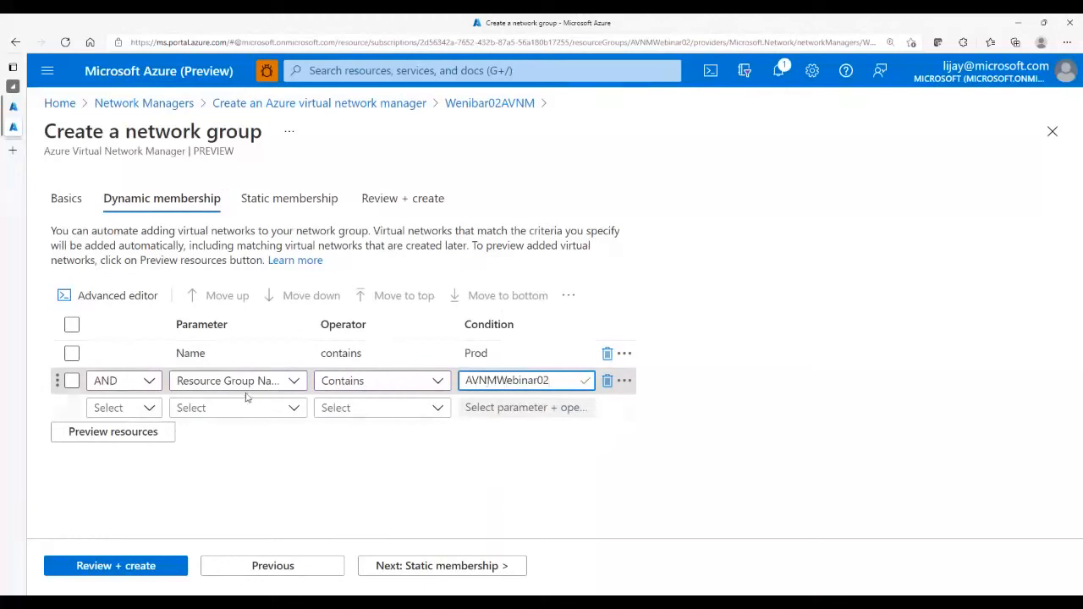
Preview the virtual networks that match both of ProdNG's membership conditions and close the preview.
left_click(150, 430)
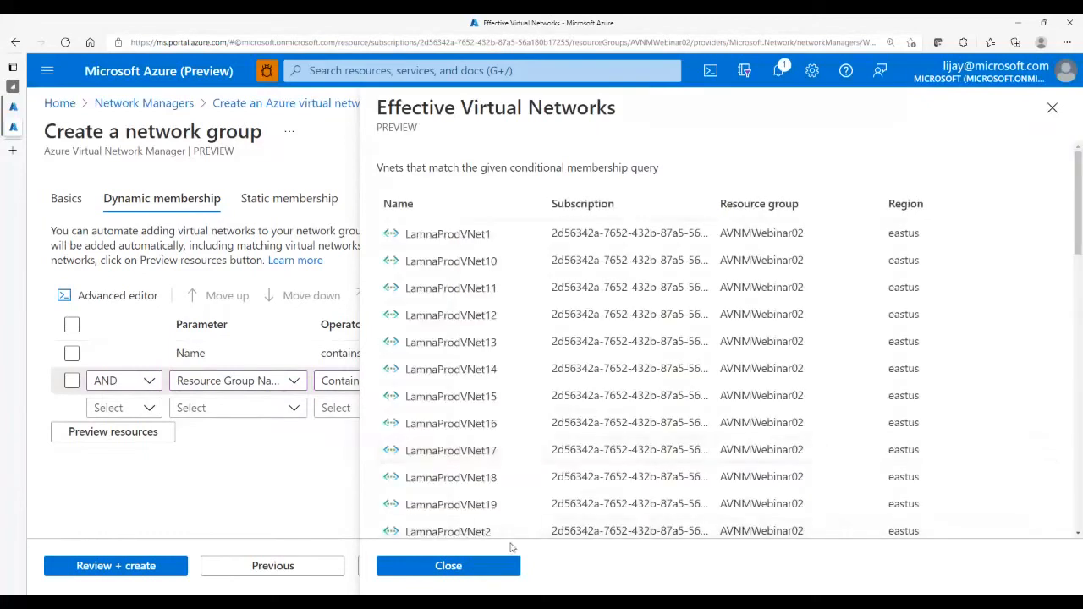
scroll(592, 322, "down", 15)
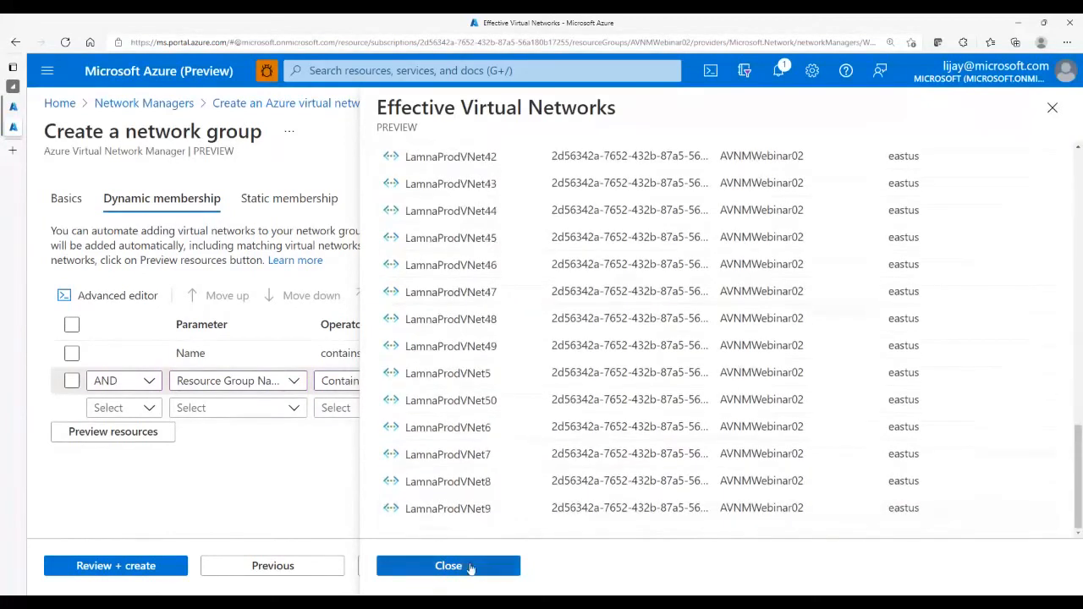
left_click(471, 568)
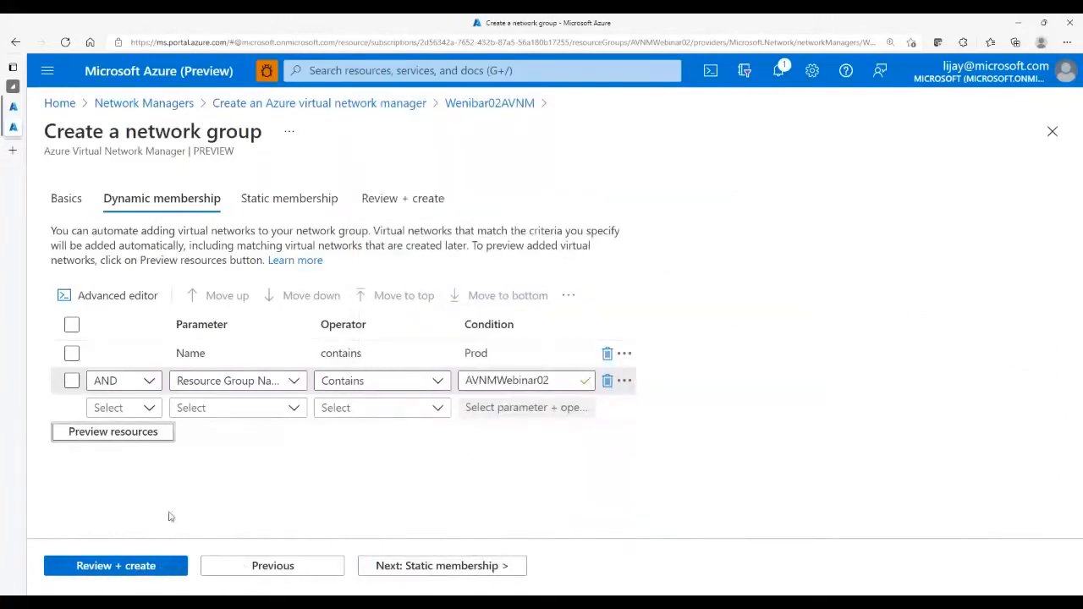
Validate the ProdNG settings, check the generated dynamic membership query and create the network group.
left_click(116, 566)
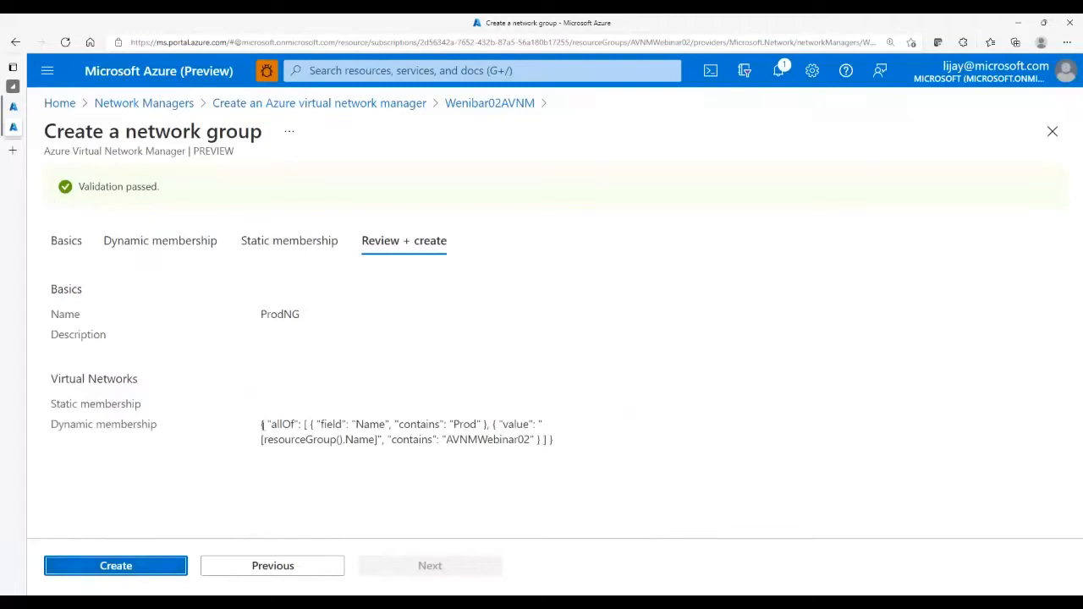
left_click_drag(261, 428, 570, 452)
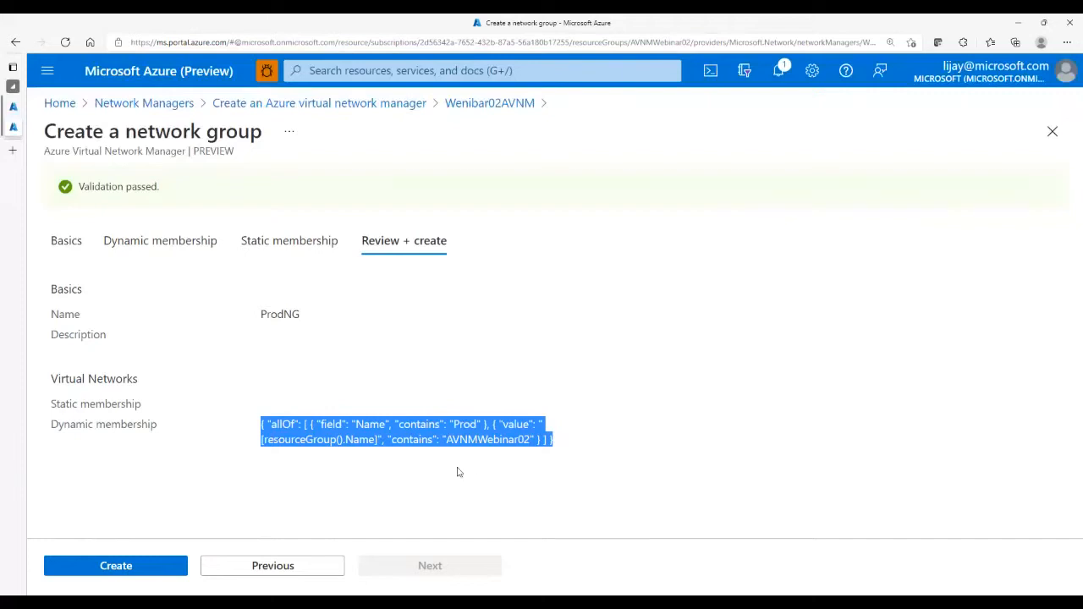
left_click(127, 564)
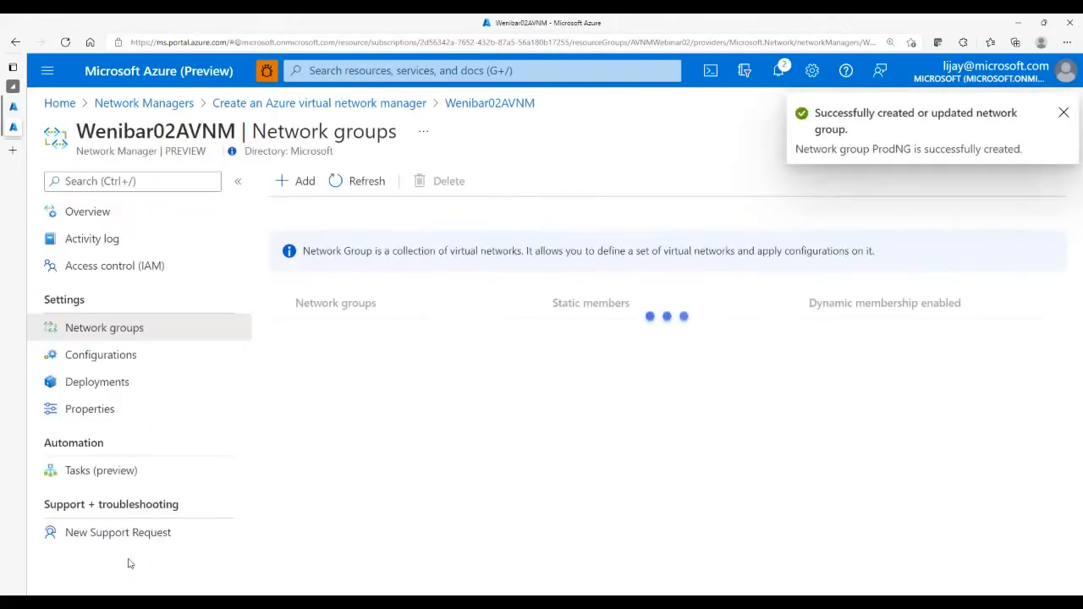
Start a second network group in Wenibar02AVNM and name it TestNG.
left_click(293, 189)
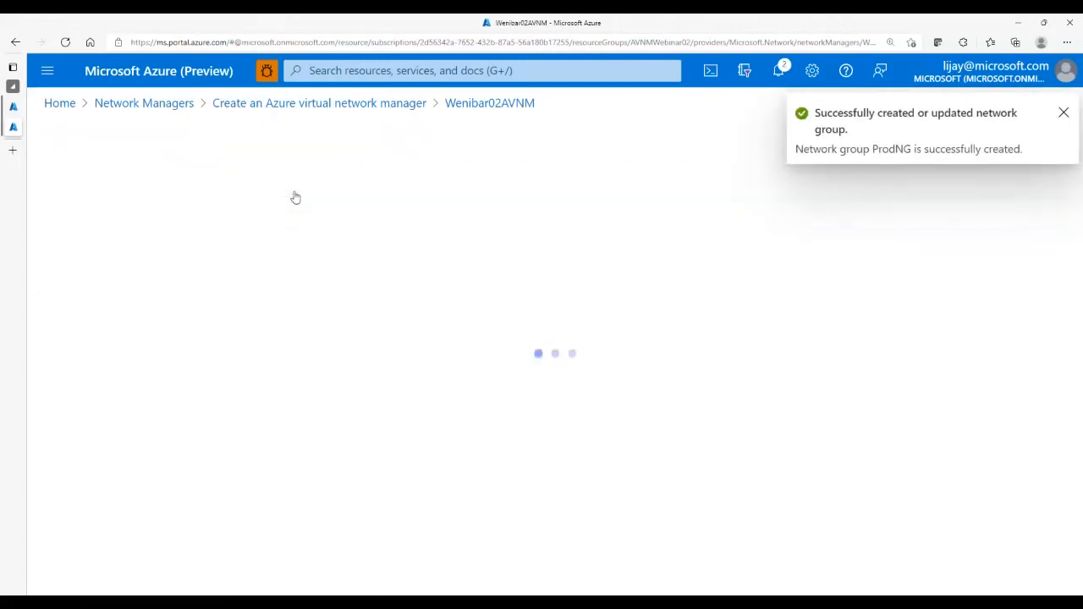
left_click(286, 264)
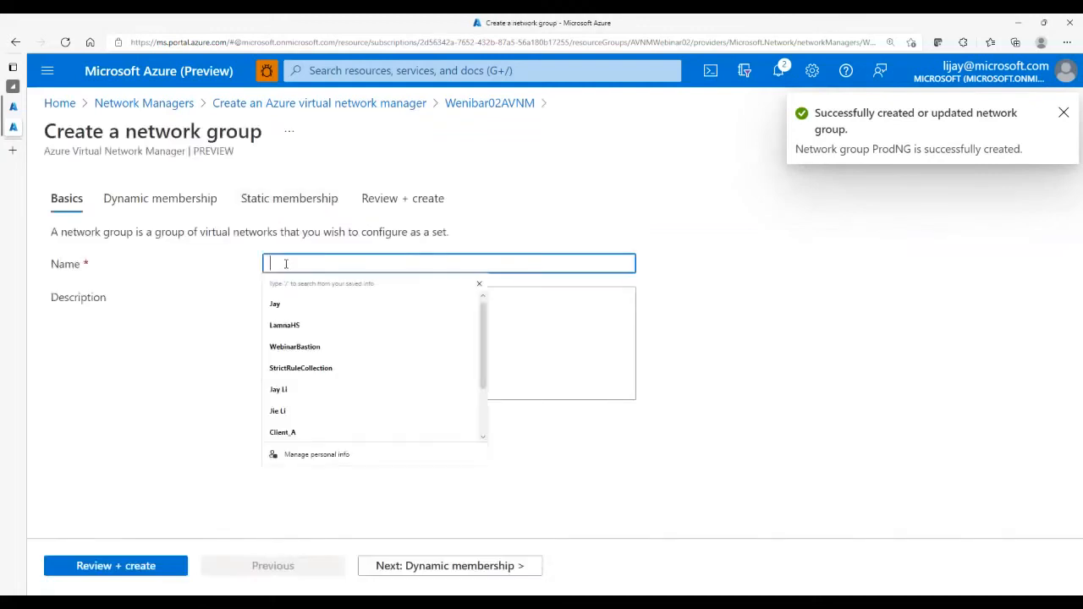
type("TestNG")
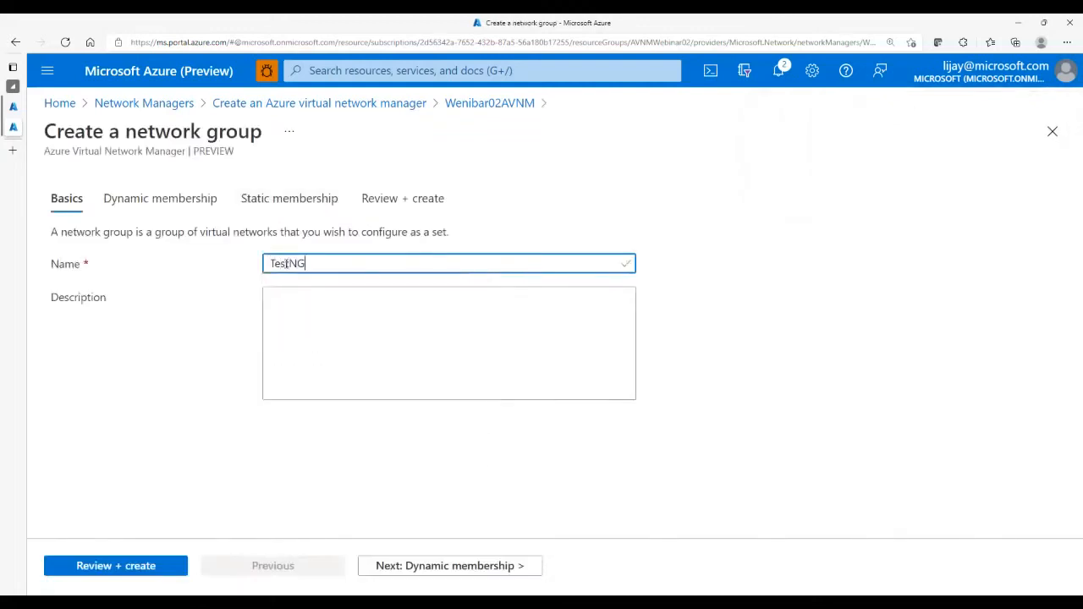
Add a dynamic membership rule to TestNG for virtual networks whose Name contains Test.
left_click(155, 196)
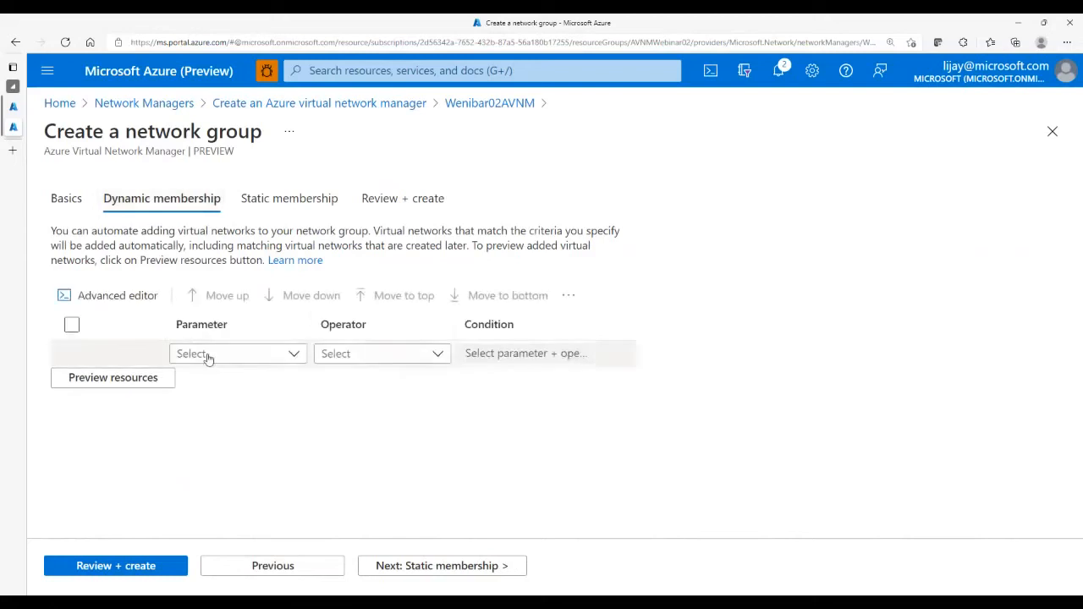
left_click(205, 355)
left_click(218, 140)
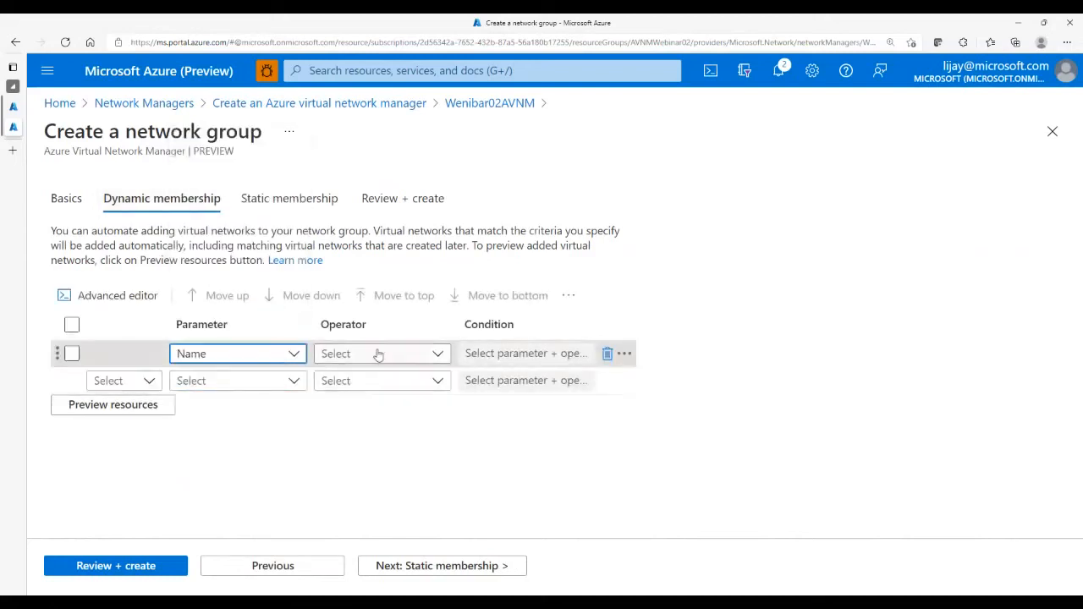
left_click(377, 352)
left_click(386, 145)
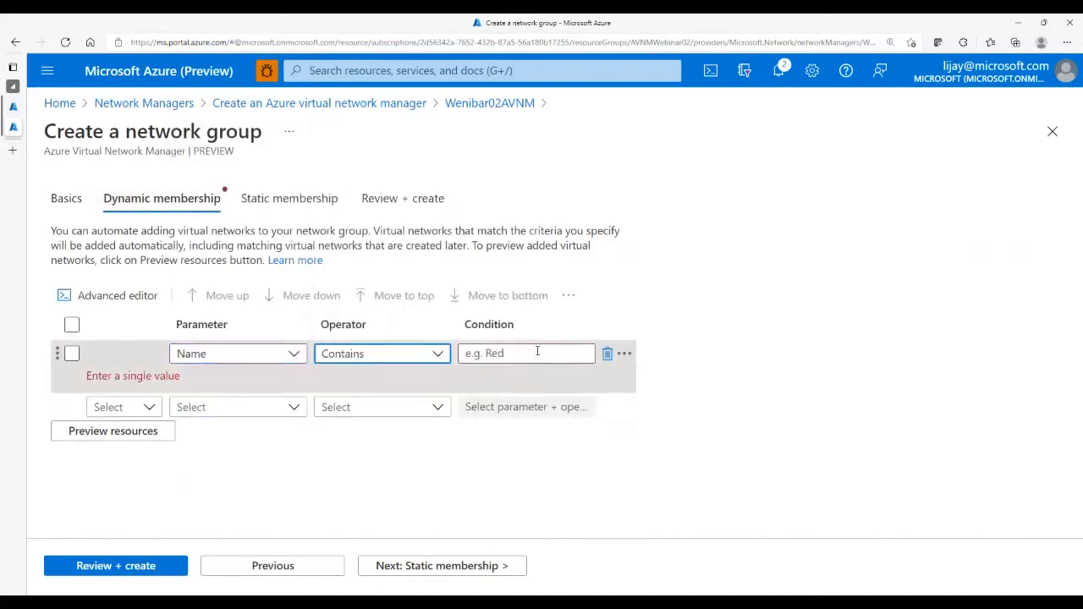
left_click(537, 352)
type("Test")
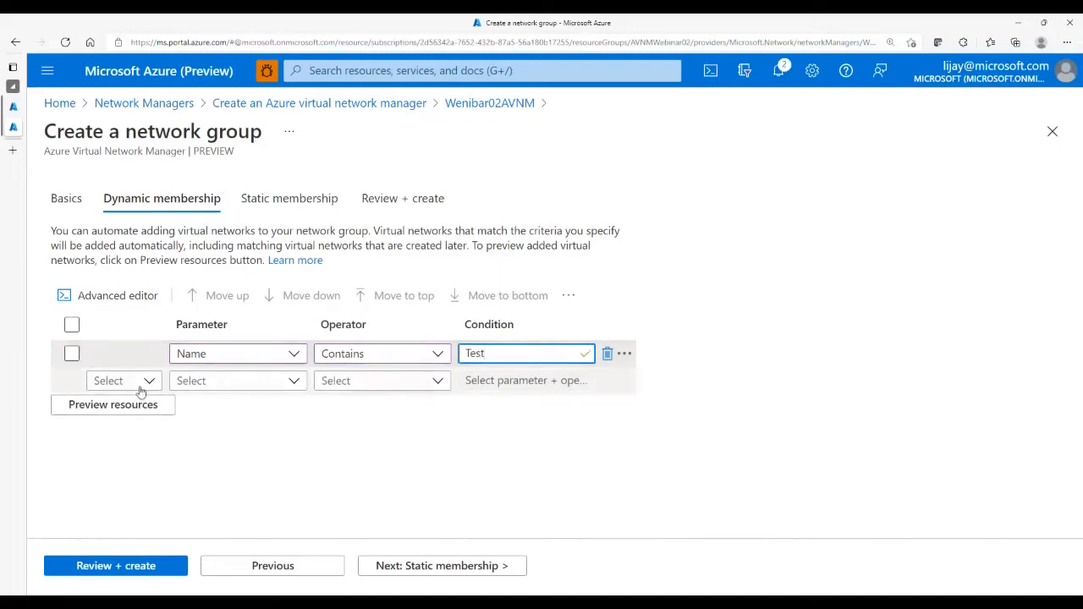
Add an AND condition to TestNG's dynamic membership requiring Resource Group Name to contain AVNMWebinar02.
left_click(135, 382)
left_click(135, 404)
left_click(243, 390)
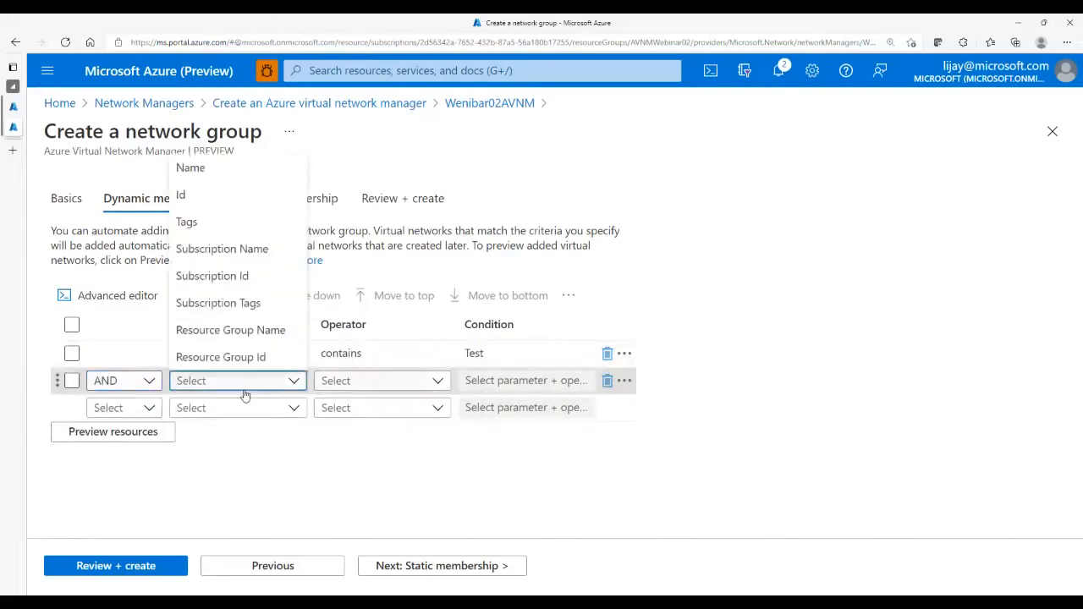
left_click(246, 332)
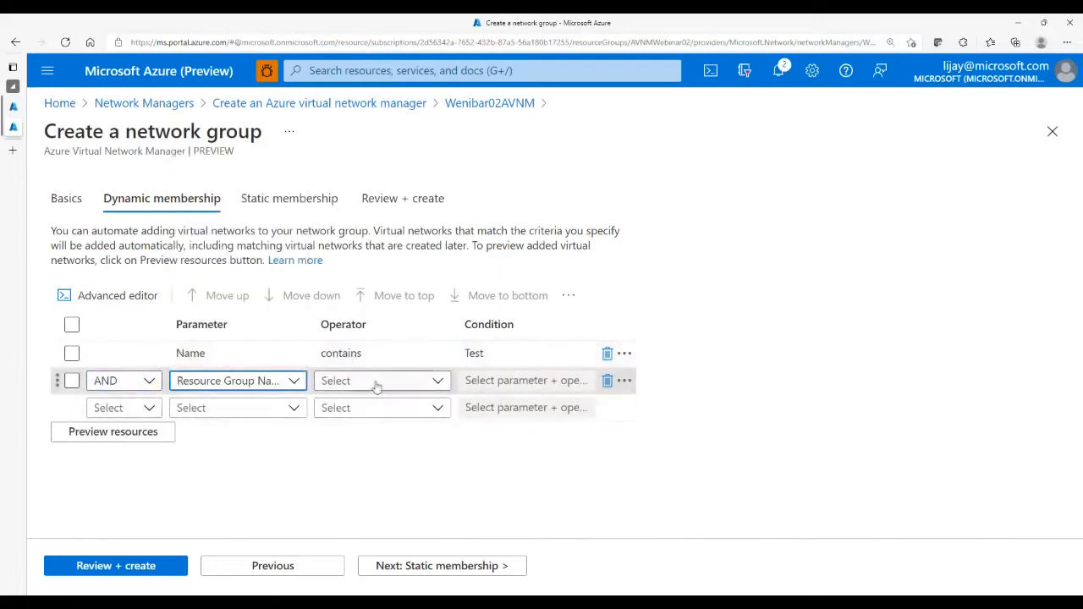
left_click(375, 383)
left_click(375, 146)
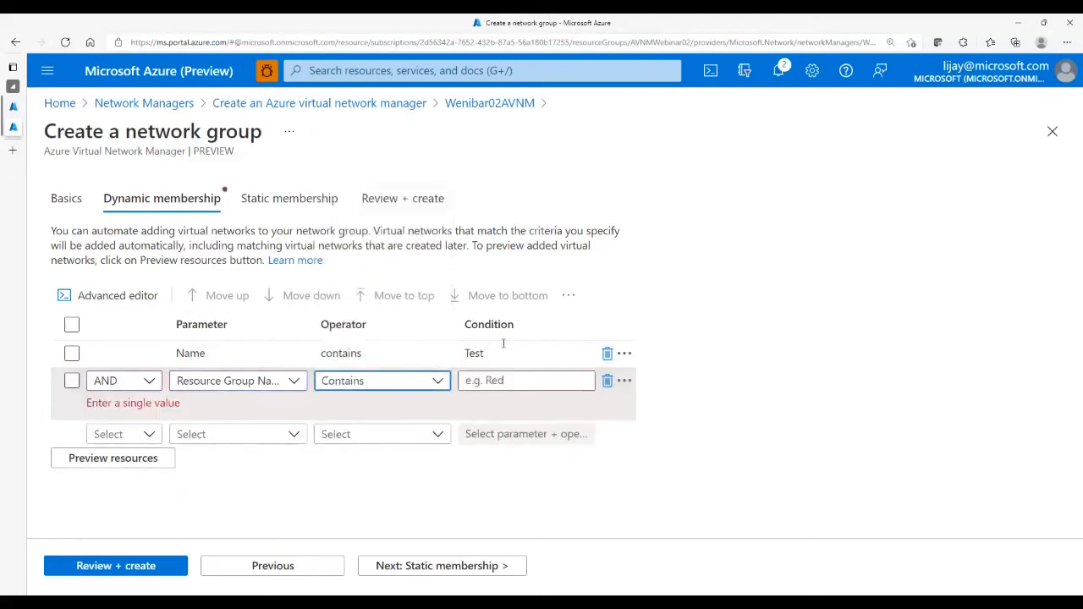
left_click(542, 380)
left_click(555, 399)
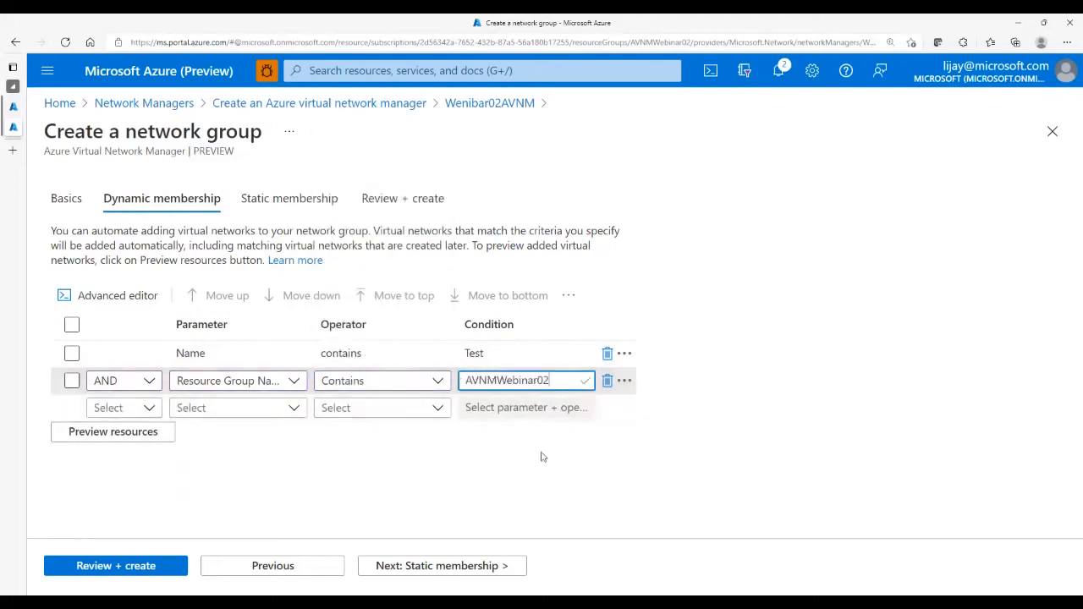
Preview the virtual networks that match both of TestNG's membership conditions.
left_click(122, 433)
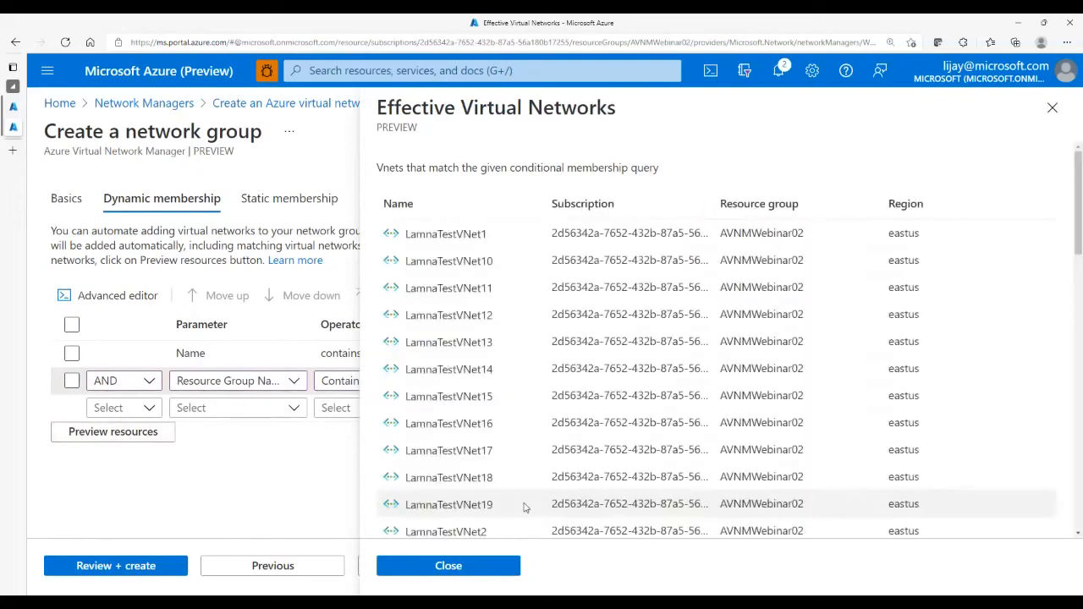
scroll(523, 504, "down", 10)
scroll(522, 505, "up", 10)
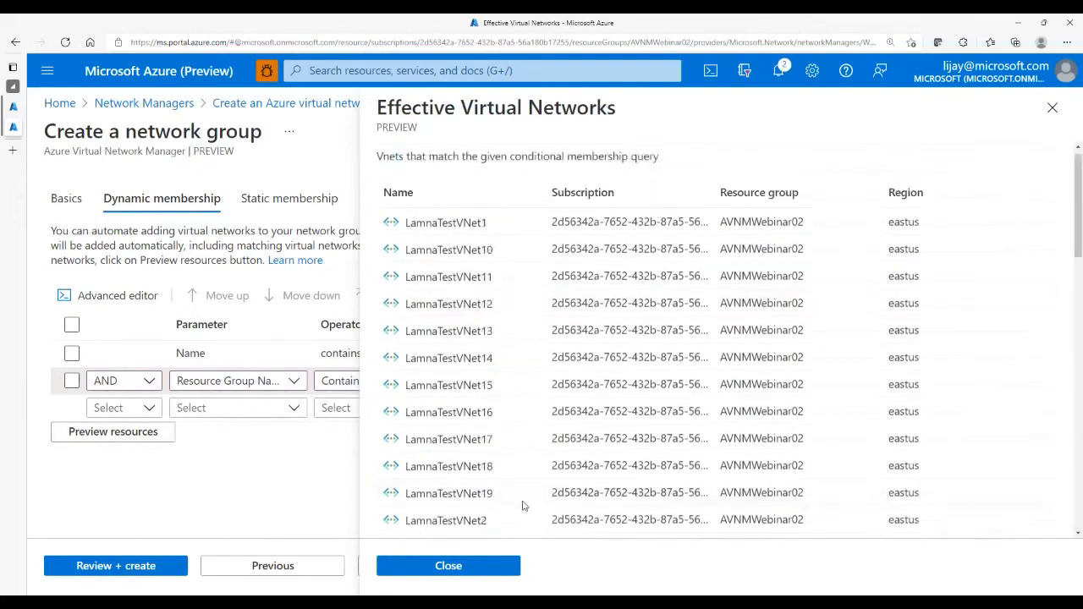
Close the virtual network preview, then review and create the TestNG network group.
left_click(448, 568)
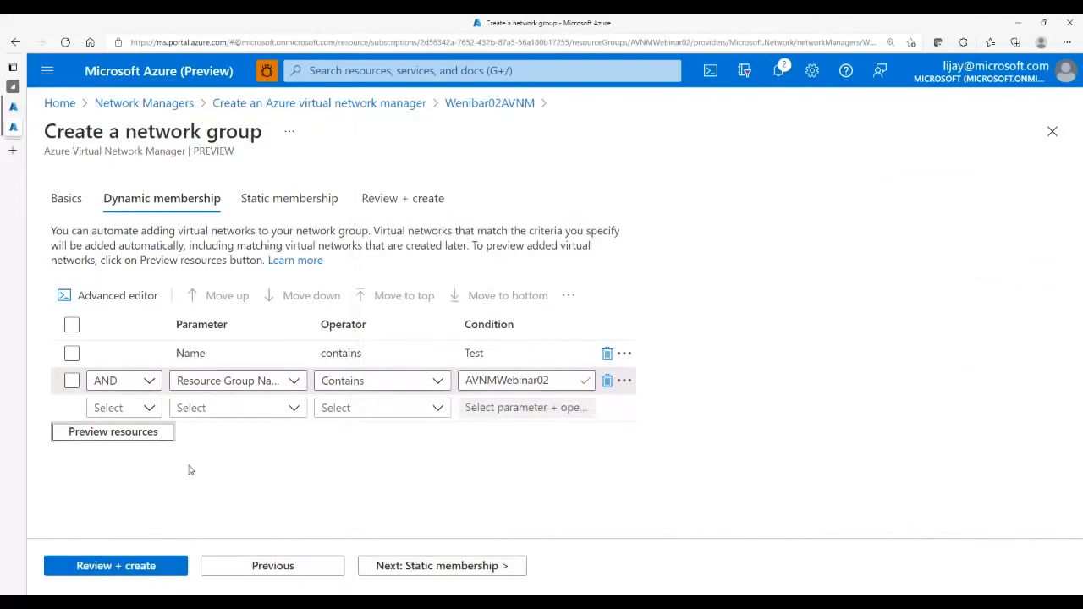
left_click(134, 567)
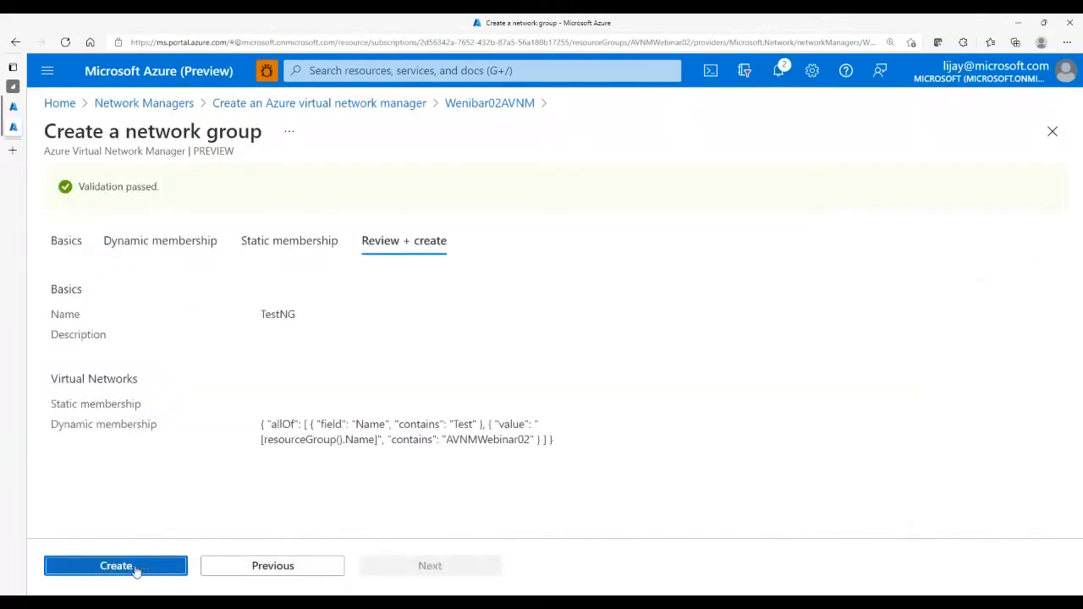
left_click(134, 567)
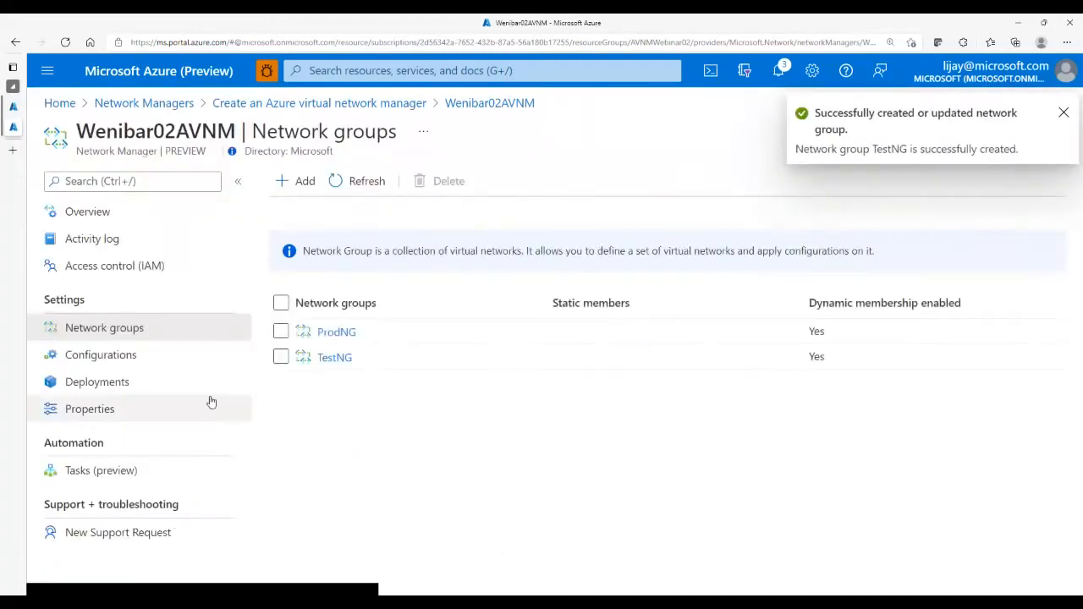
Start a connectivity configuration in Wenibar02AVNM named myHS with the Hub and spoke topology.
left_click(128, 356)
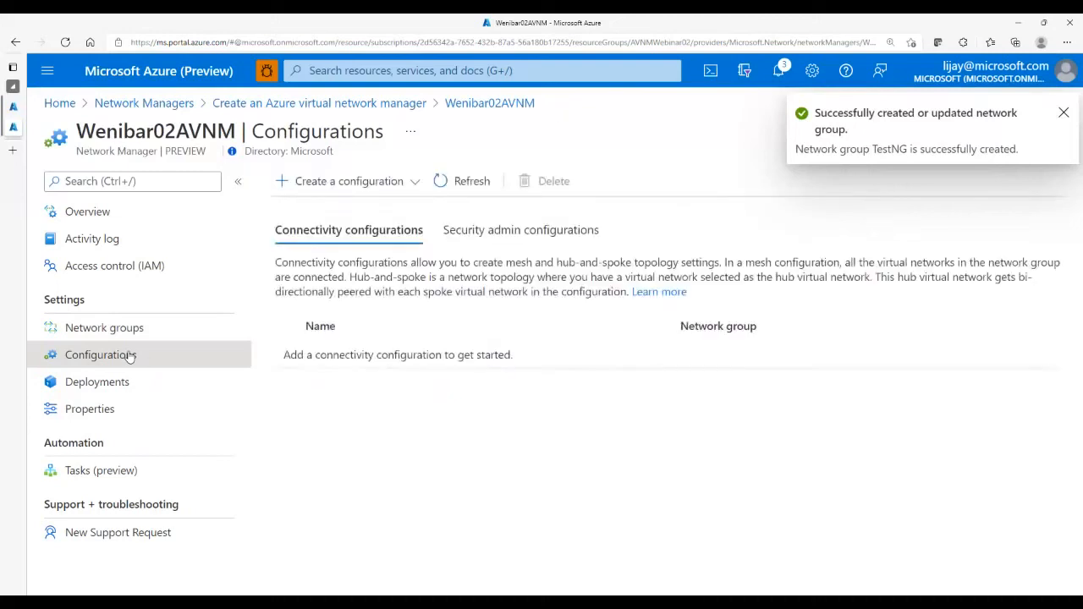
left_click(313, 186)
left_click(326, 211)
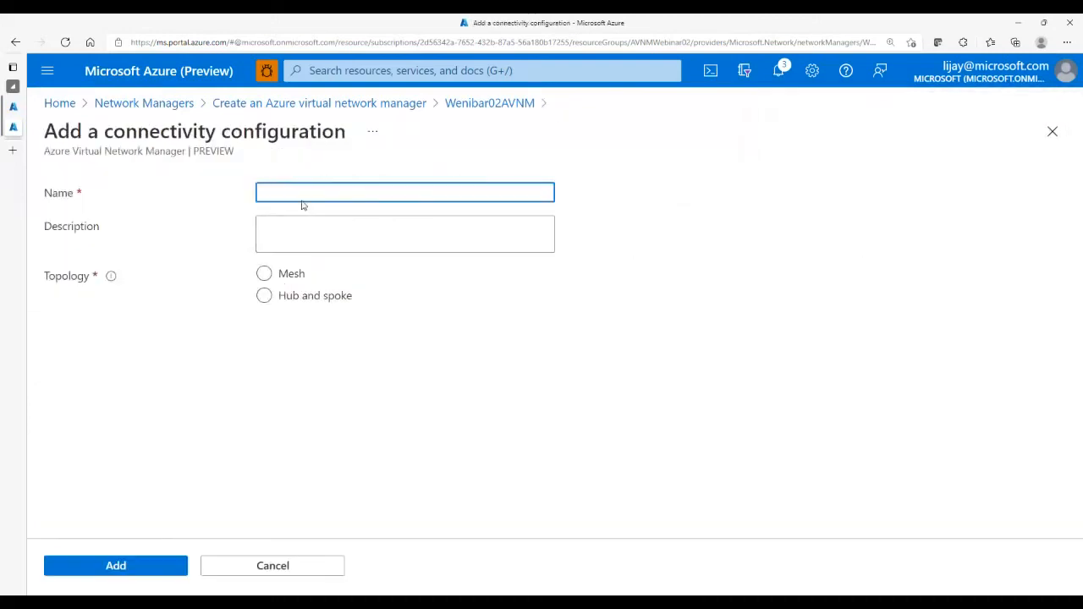
left_click(301, 195)
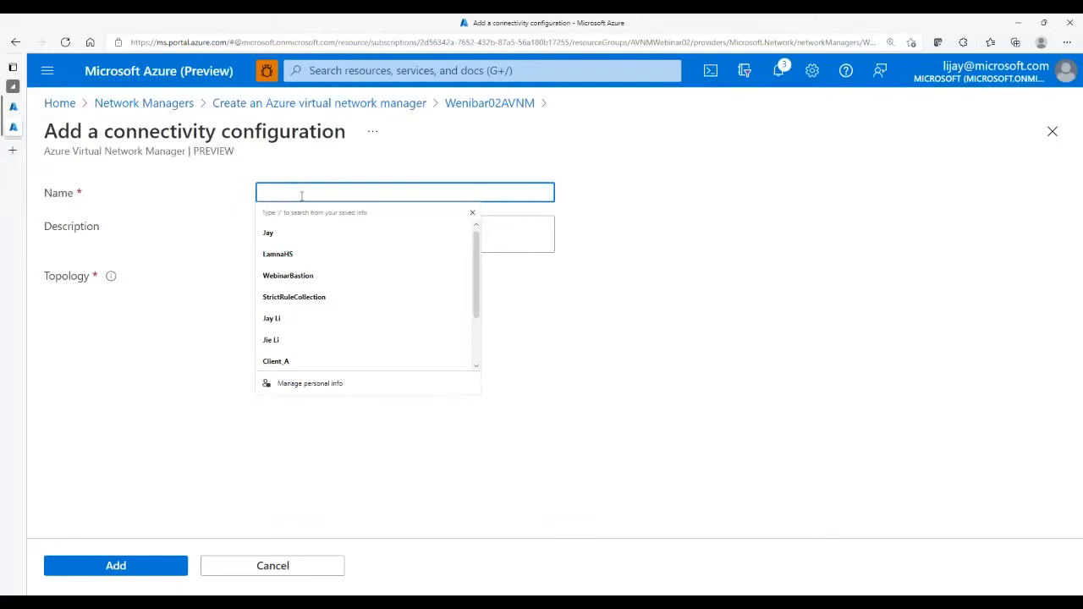
type("myHS")
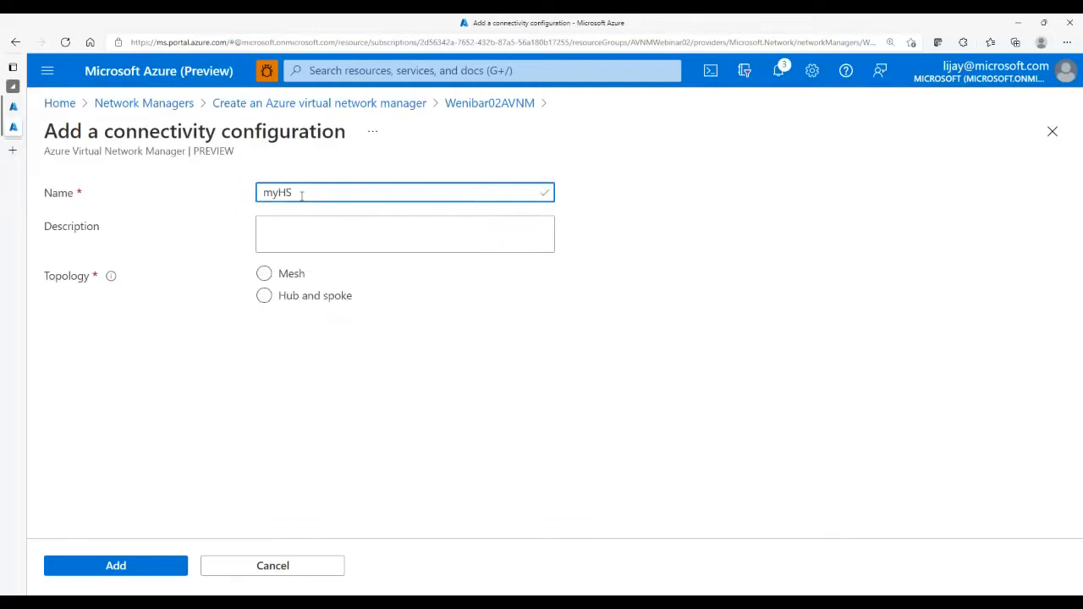
left_click(303, 301)
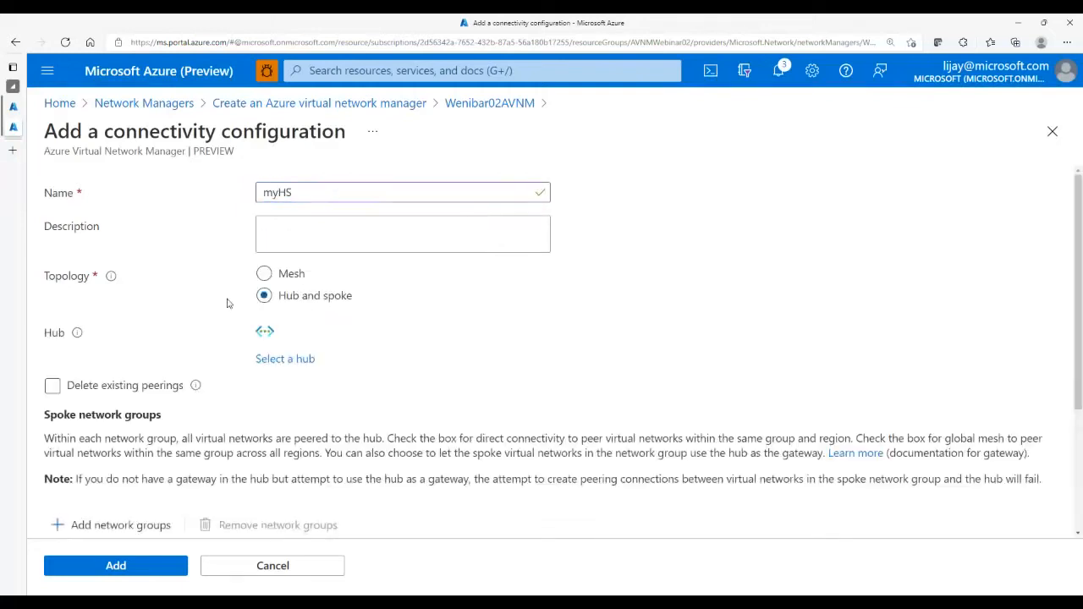
Search the available virtual networks for Hub and select LamnaHubVNet as the hub of myHS.
left_click(298, 364)
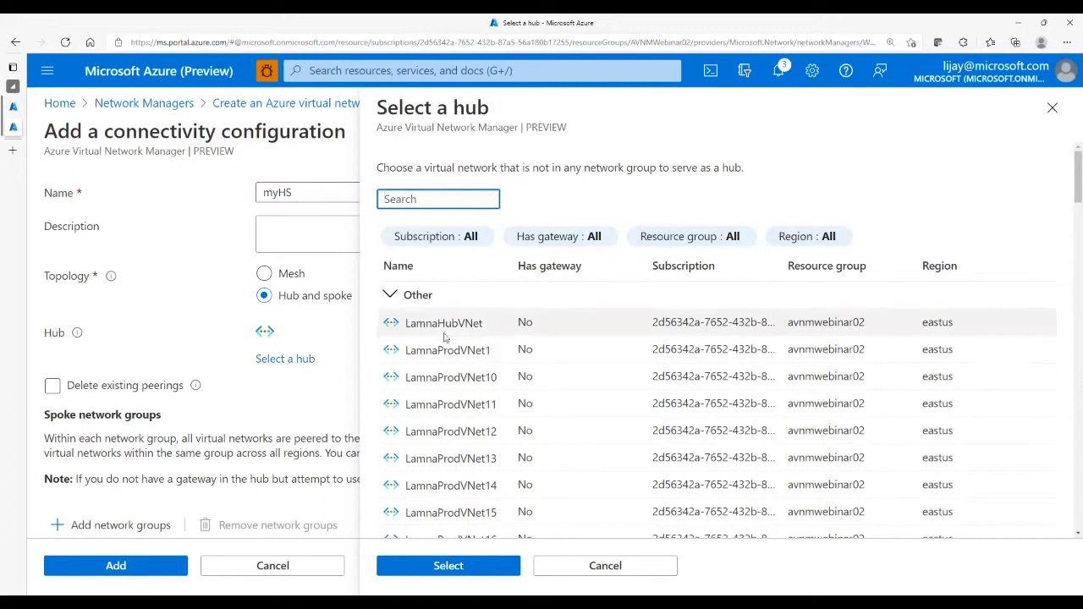
left_click(475, 201)
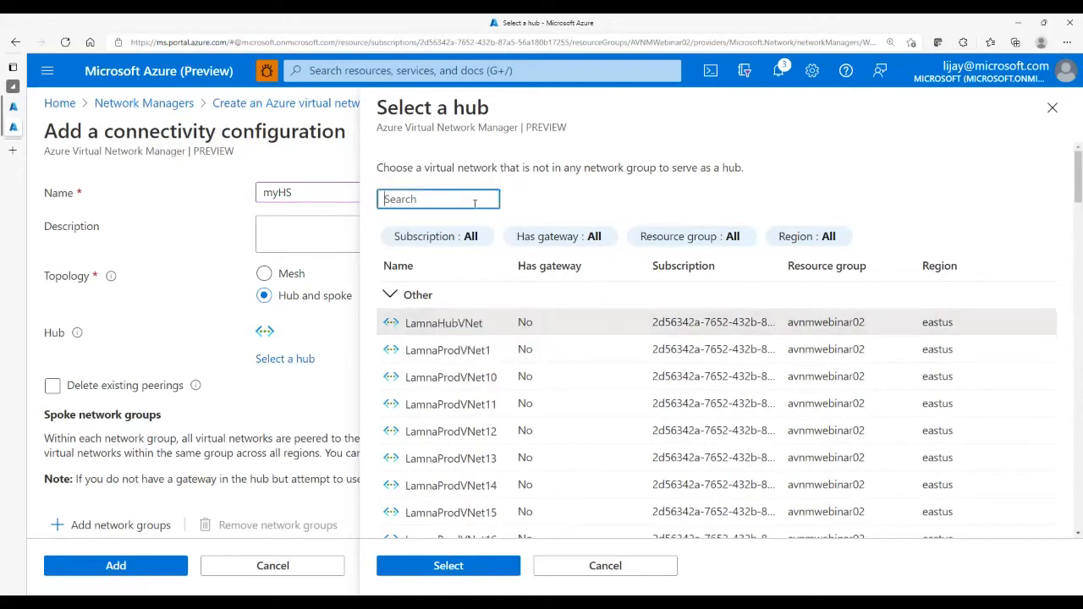
type("AVNMWebinar02")
double_click(472, 199)
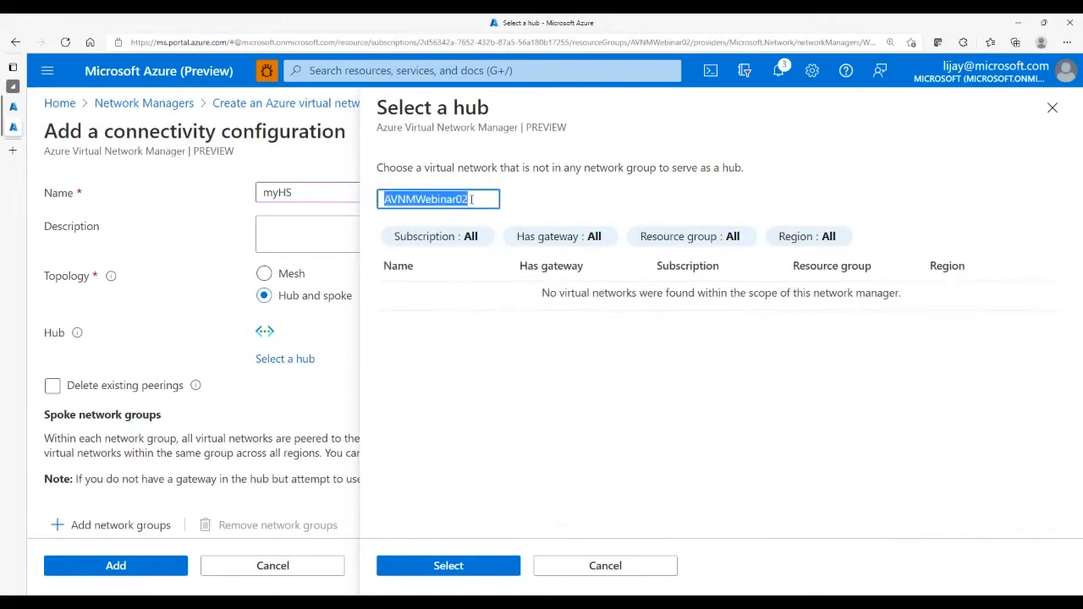
type("Hub")
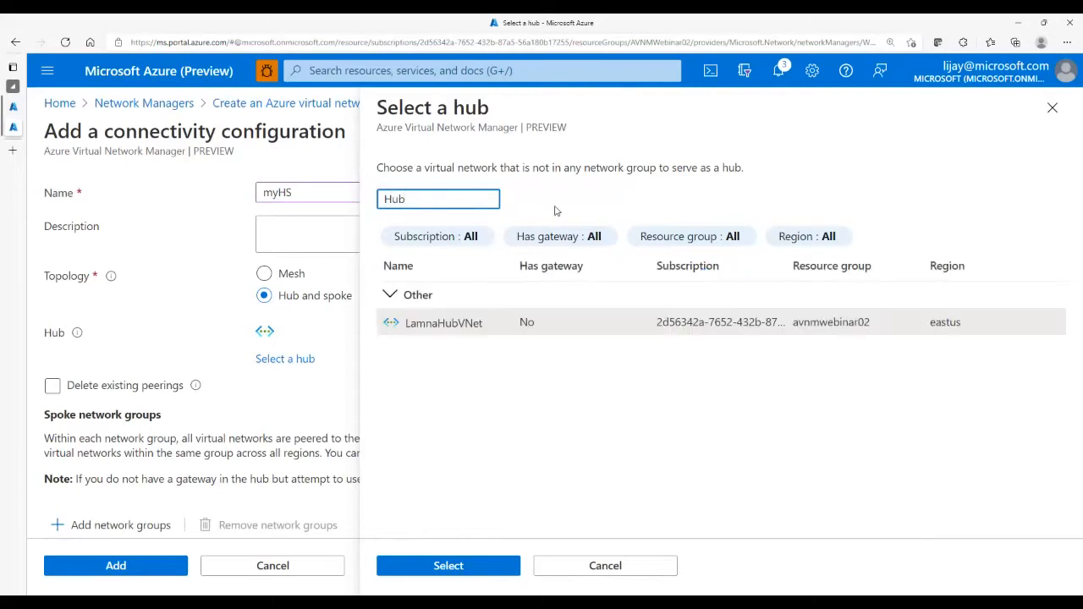
left_click(486, 327)
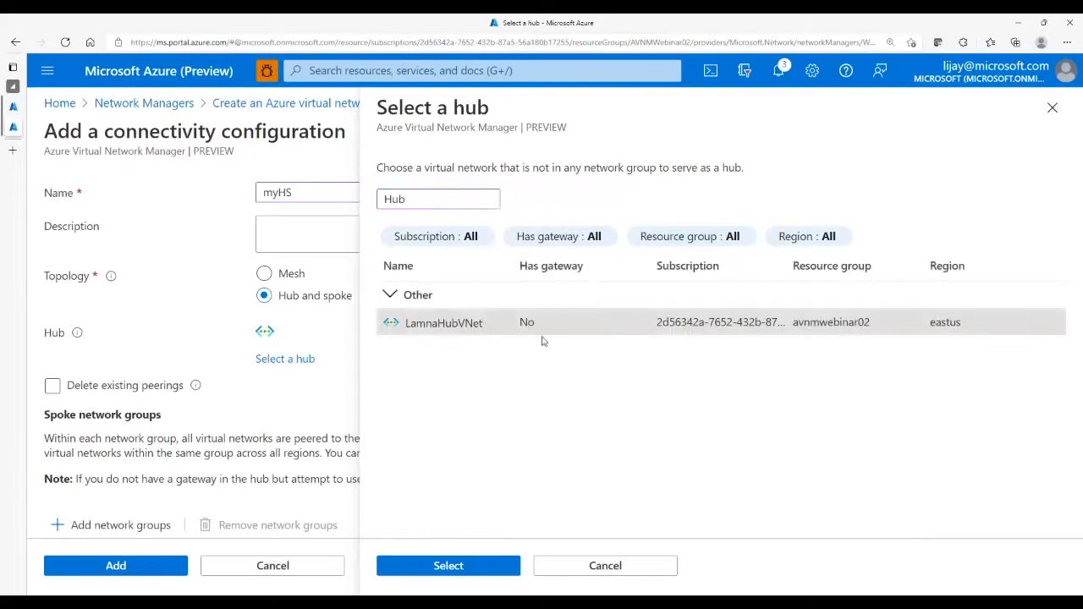
left_click(416, 566)
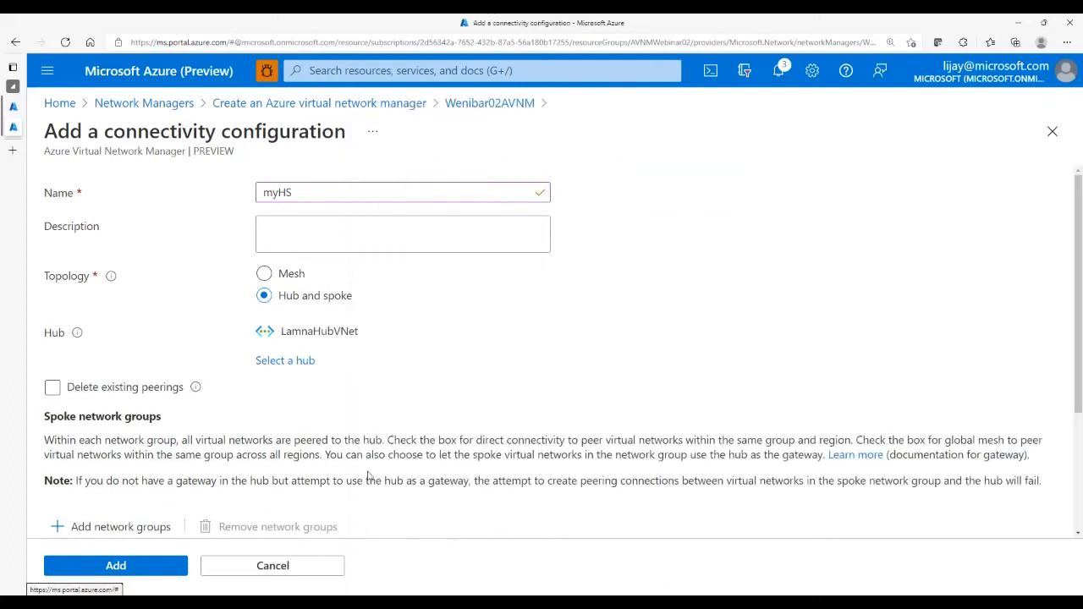
Add the TestNG and ProdNG network groups as spokes of the myHS configuration.
scroll(368, 476, "down", 2)
left_click(142, 417)
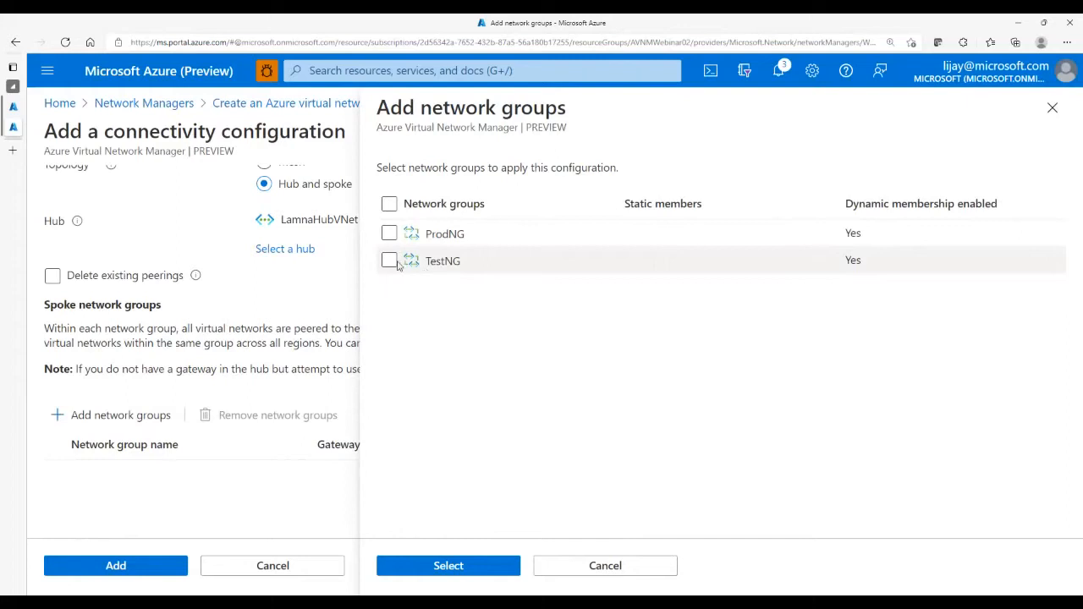
left_click(389, 260)
left_click(389, 233)
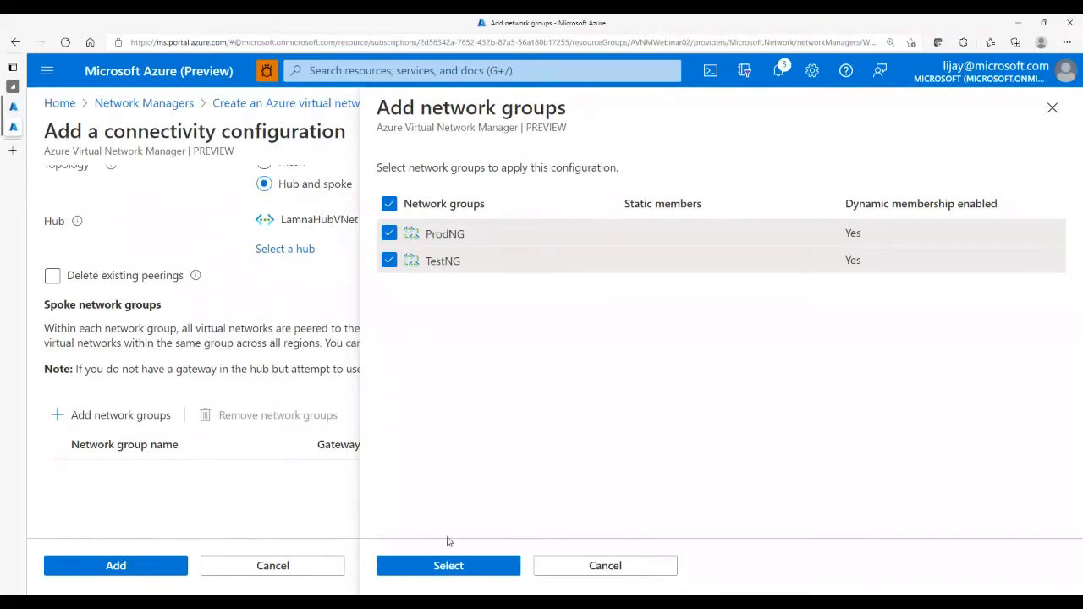
left_click(448, 565)
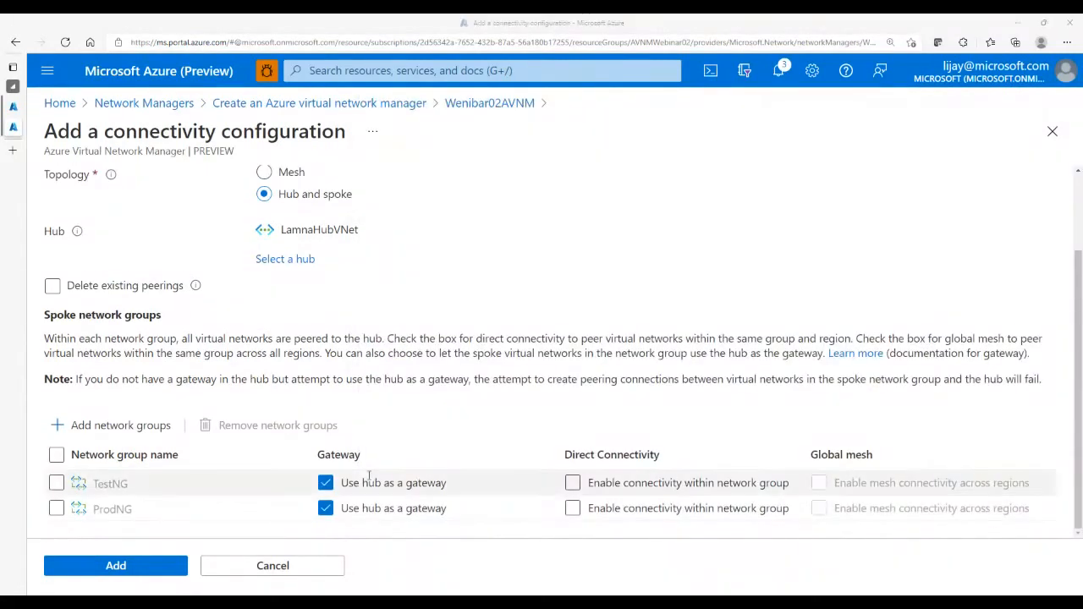
Turn off the hub gateway and enable connectivity within network group for TestNG and ProdNG, and add the myHS configuration.
left_click(325, 483)
left_click(326, 508)
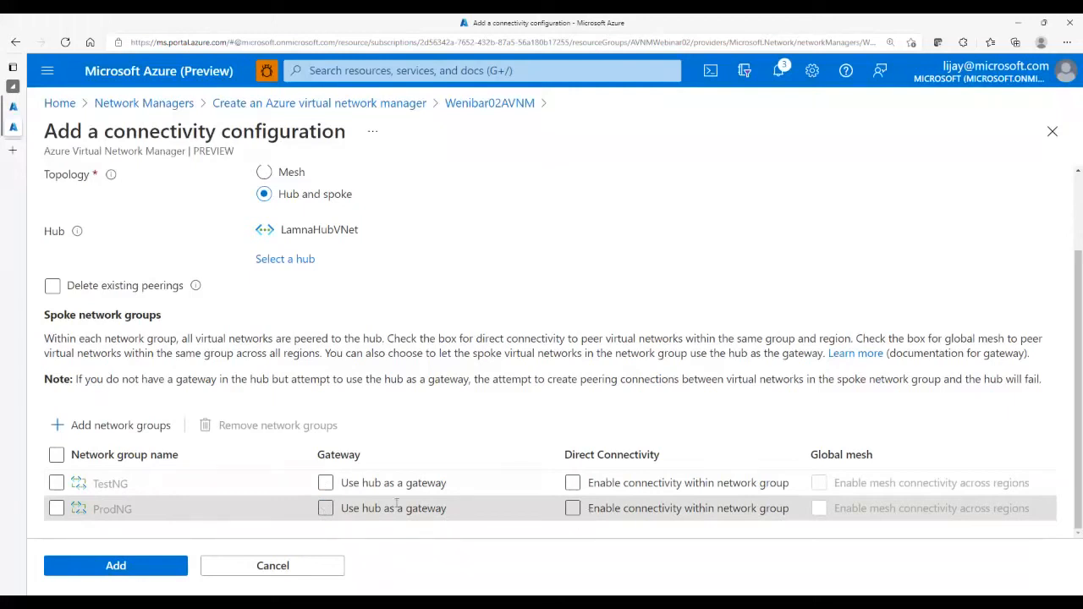
left_click(574, 508)
left_click(573, 483)
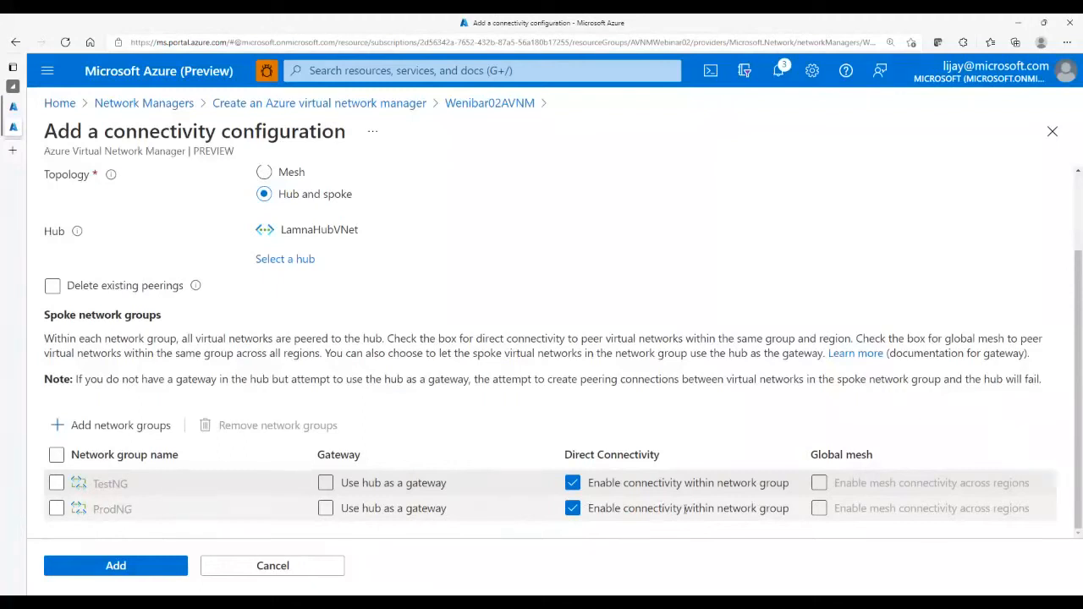
left_click_drag(593, 510, 788, 509)
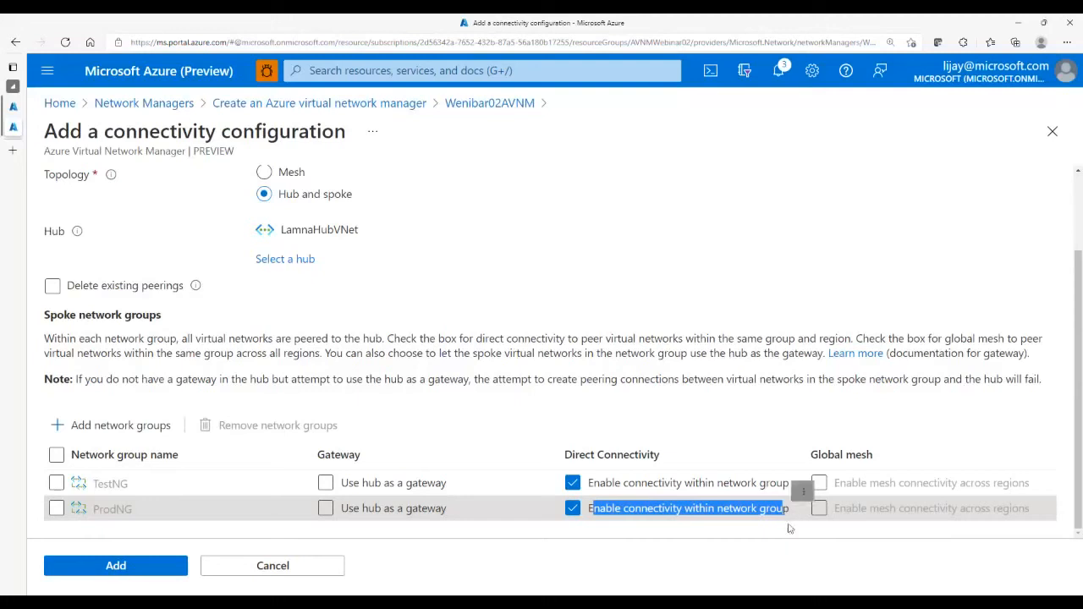
left_click(131, 572)
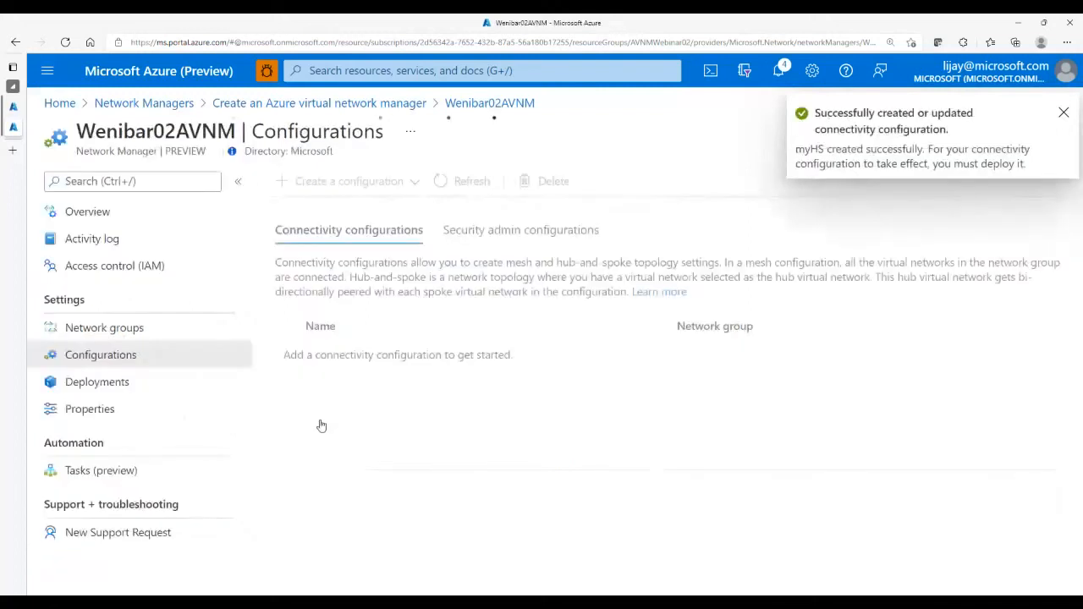
Start a security admin configuration in Wenibar02AVNM and name it mySecurityAdminConfig.
left_click(497, 231)
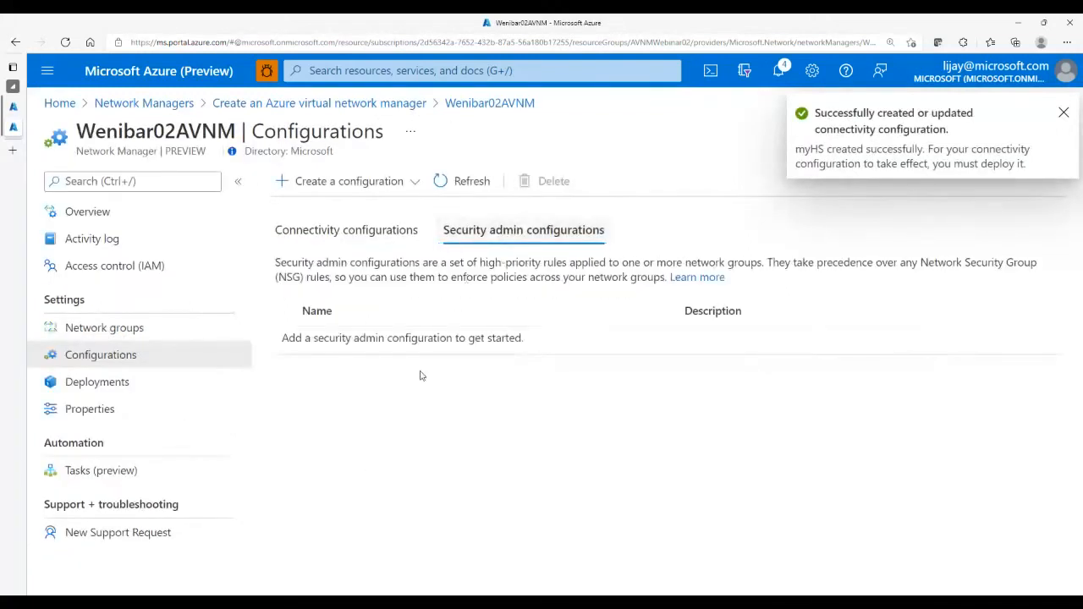
left_click(343, 182)
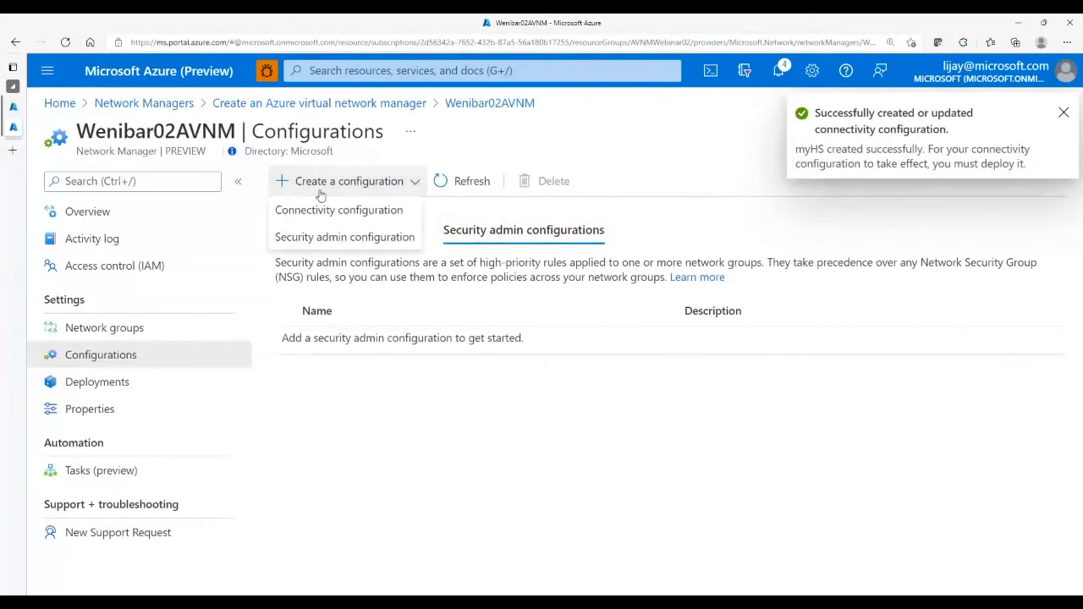
left_click(322, 236)
left_click(324, 234)
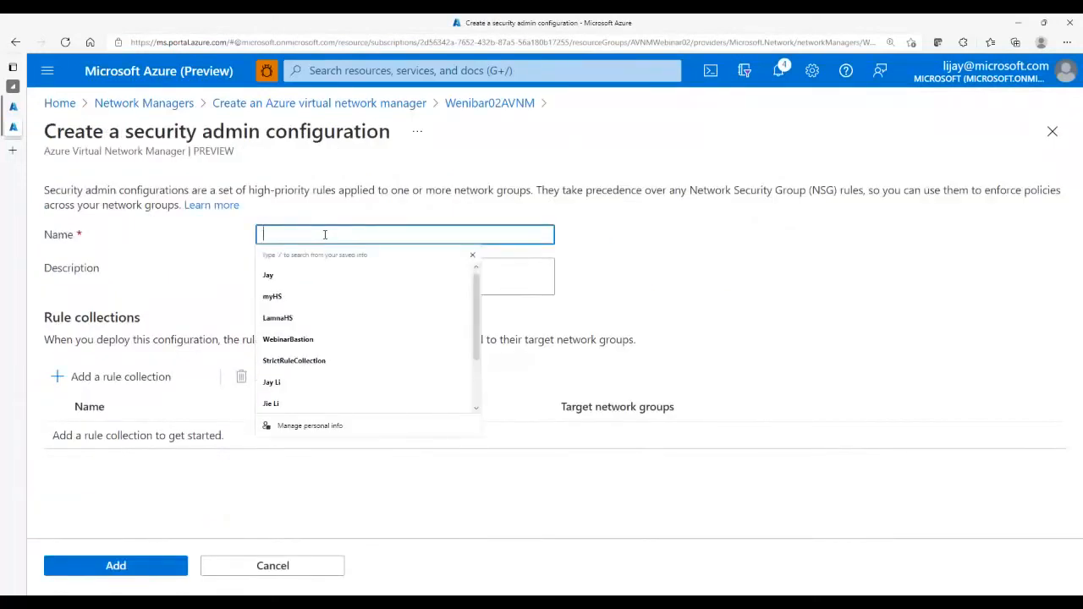
type("S")
key("BackSpace")
type("n")
key("BackSpace")
type("my")
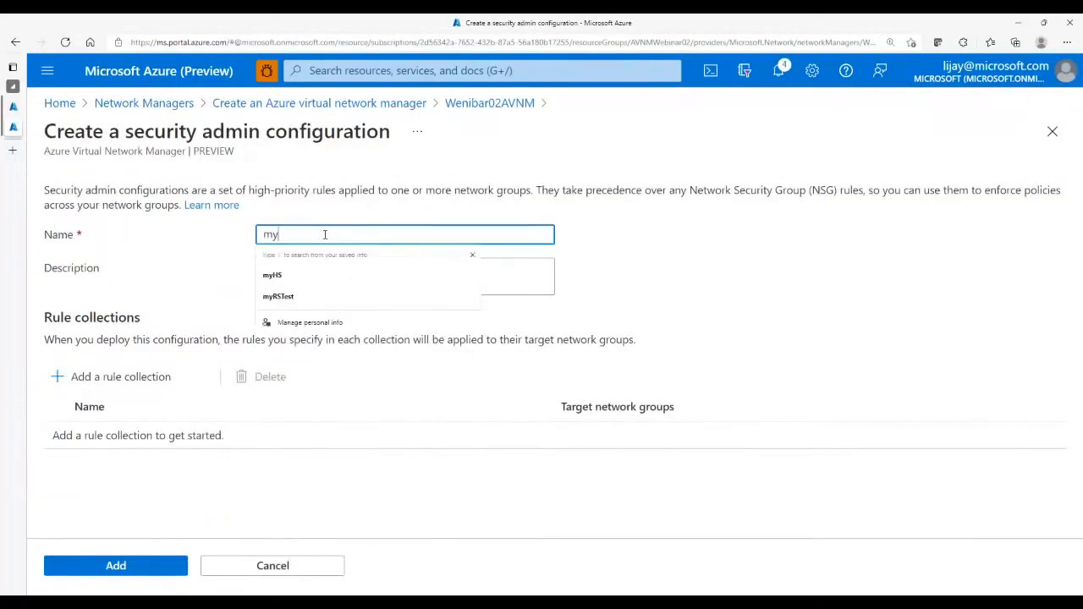
type("Security")
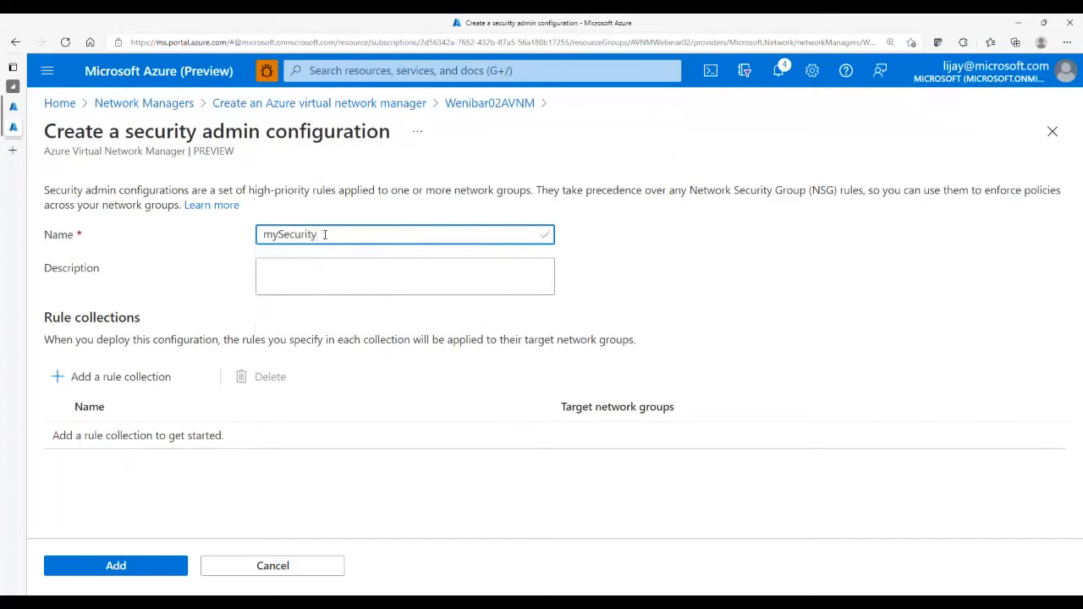
type("AdminConfig")
Start a rule collection in the security admin configuration and name it StrictRuleCollection.
left_click(119, 379)
left_click(273, 194)
type("St")
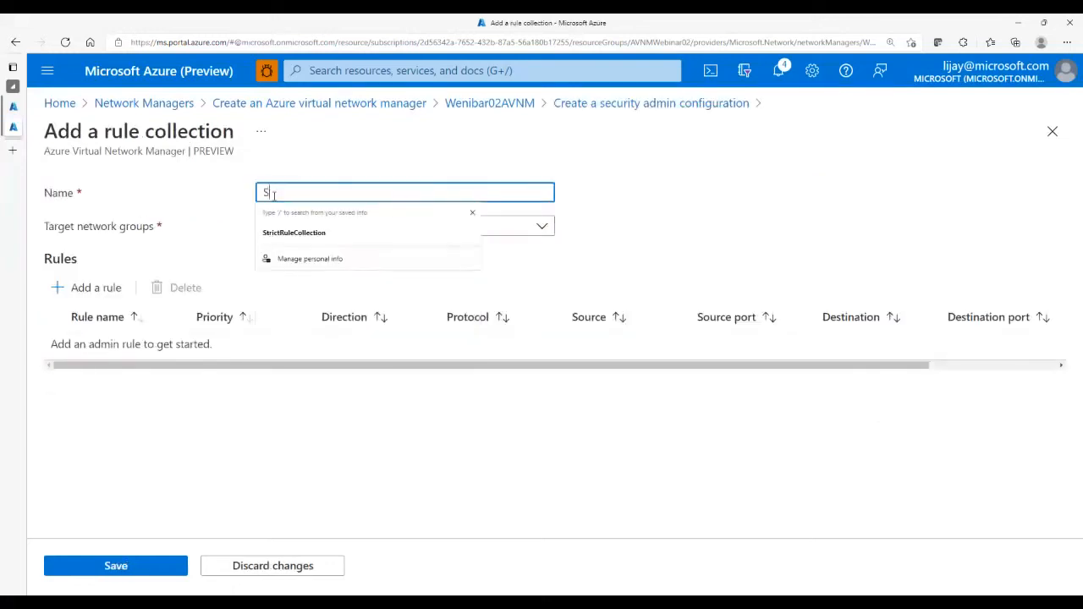
type("rictRuleColleciotn")
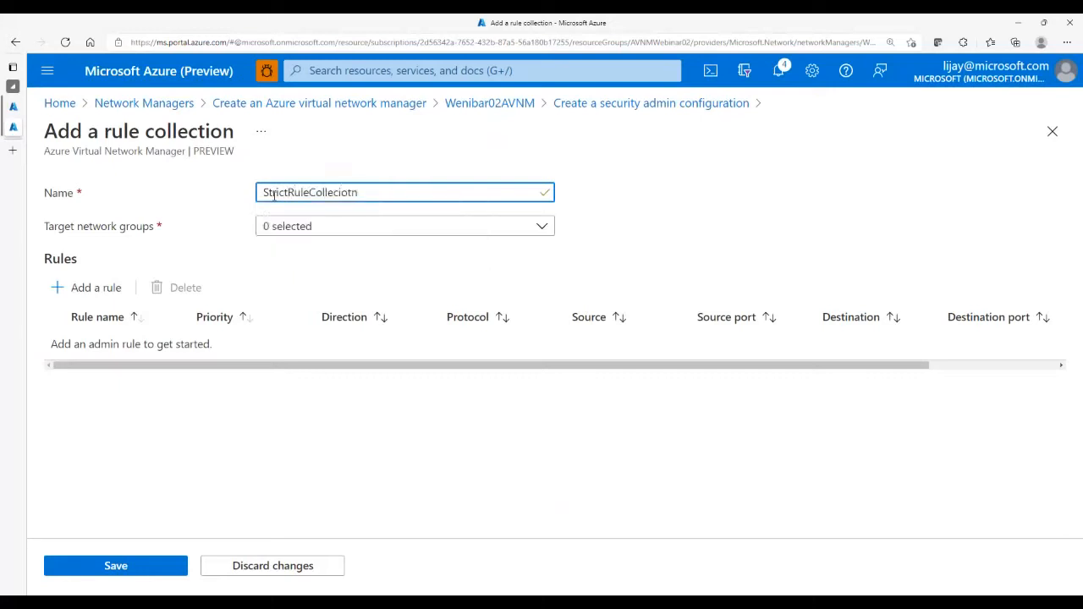
key("BackSpace")
key("BackSpace")
key("BackSpace")
key("BackSpace")
type("tion")
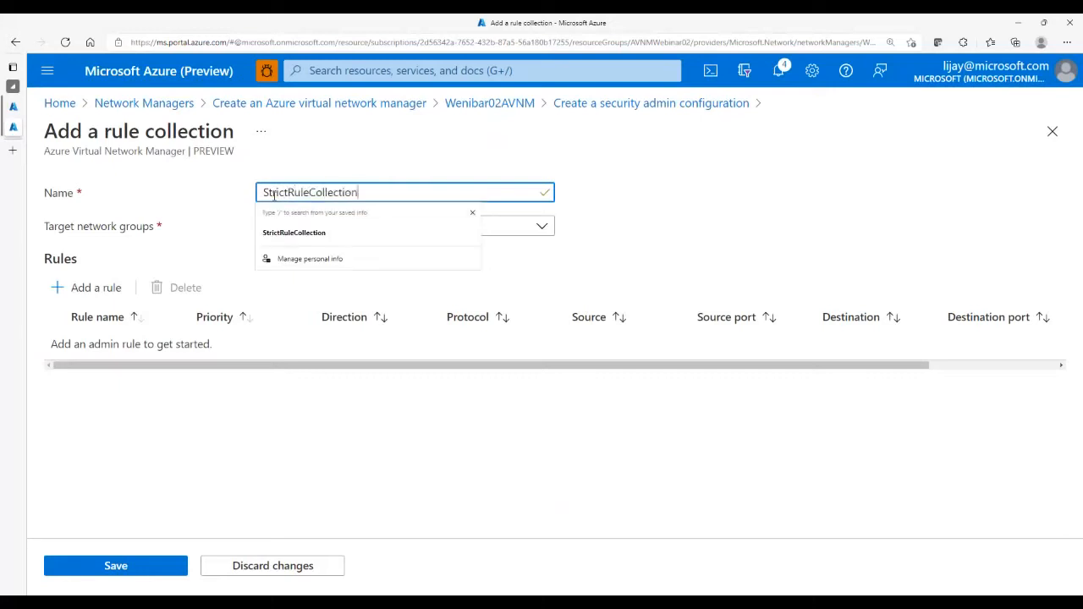
Choose ProdNG as the target network group of StrictRuleCollection.
left_click(543, 228)
left_click(524, 228)
left_click(315, 316)
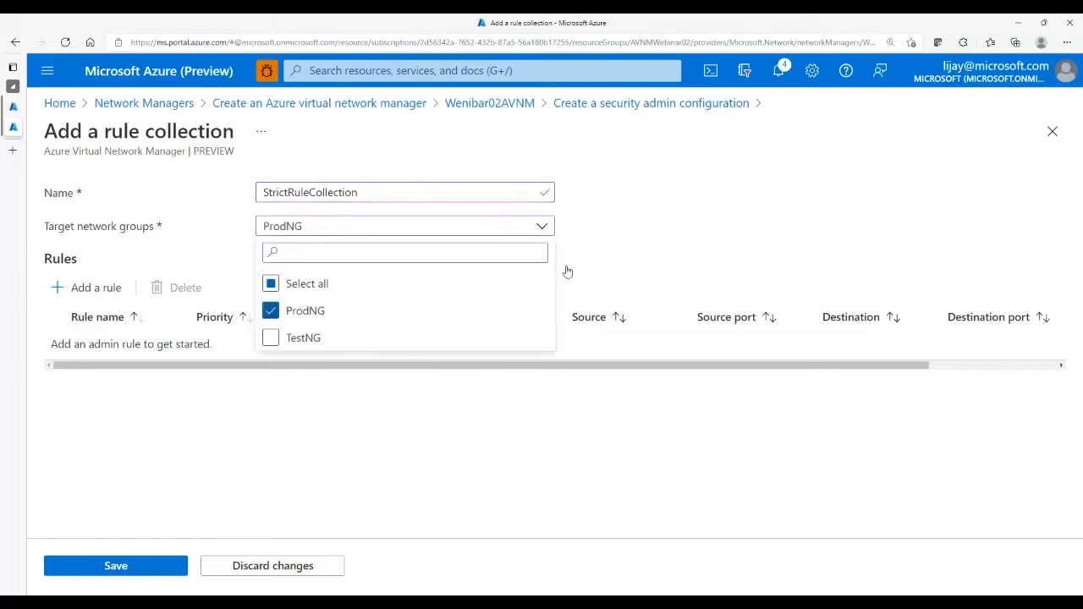
left_click(656, 246)
Start a new rule in StrictRuleCollection, name it BlockPort80 and set its priority to 1.
left_click(89, 298)
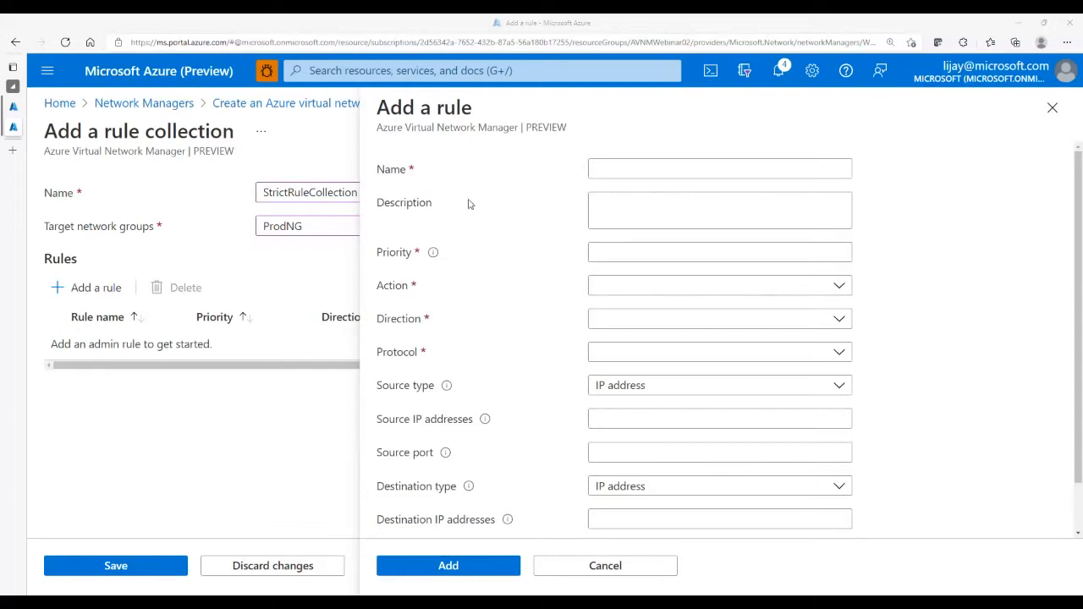
left_click(746, 170)
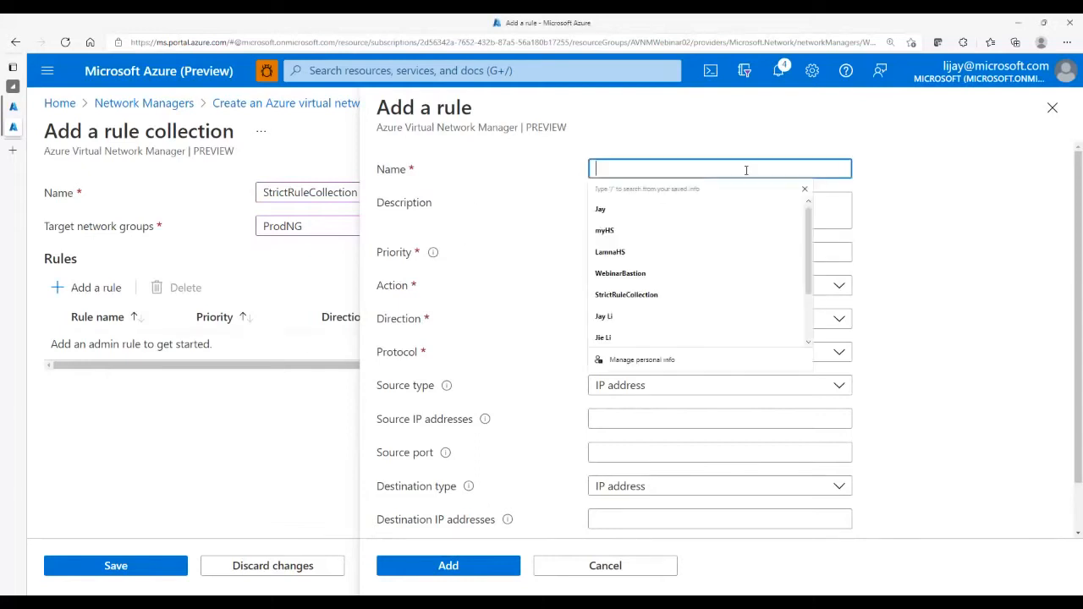
type("Blo")
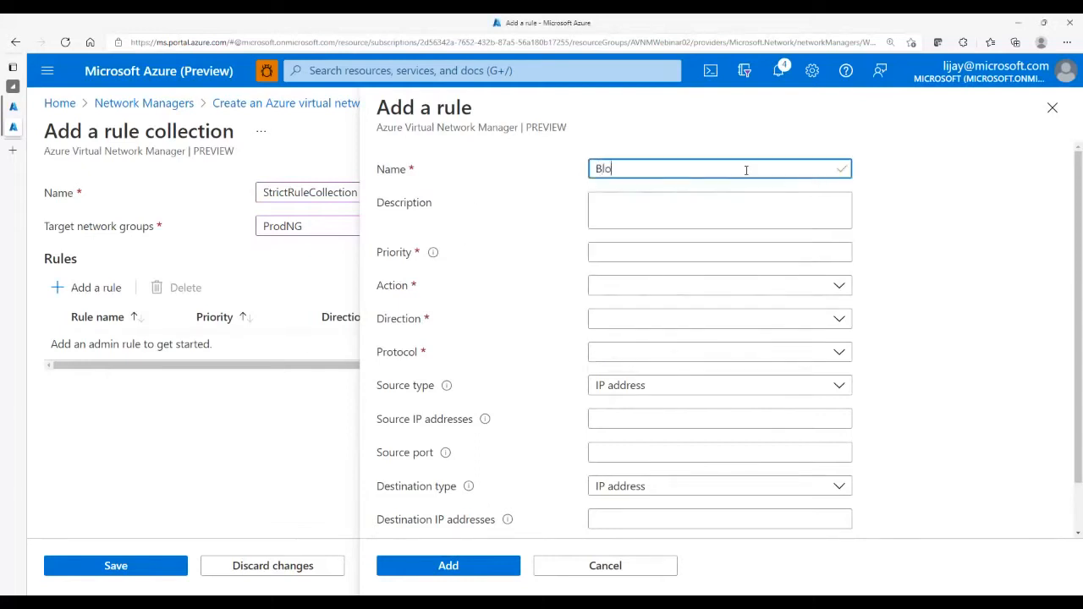
type("ckPort80")
left_click(737, 246)
type("1")
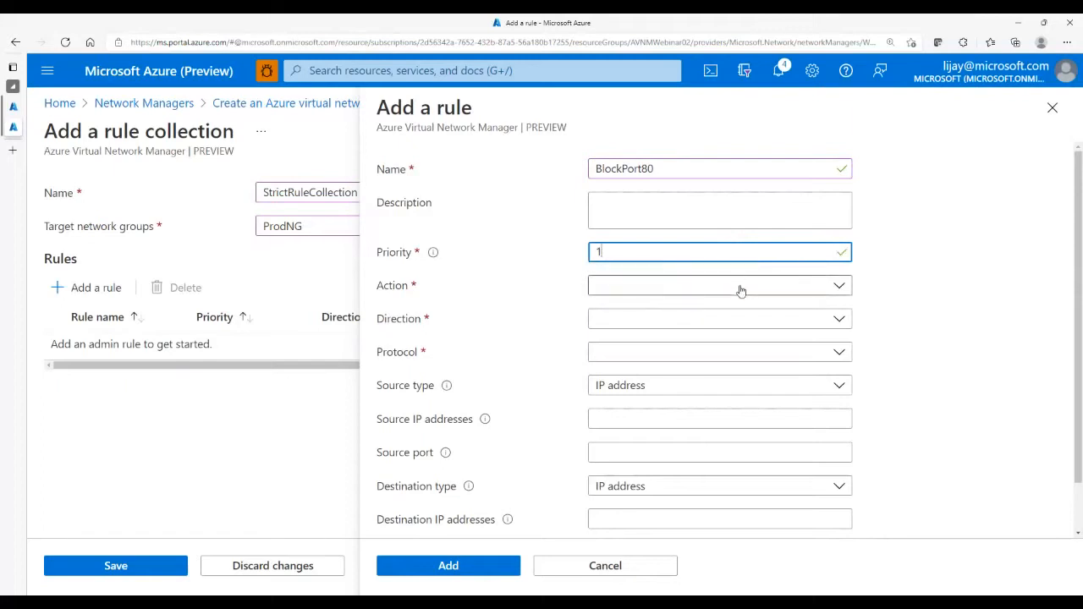
Set the BlockPort80 rule's action to Deny, direction to Outbound and protocol to TCP.
left_click(649, 290)
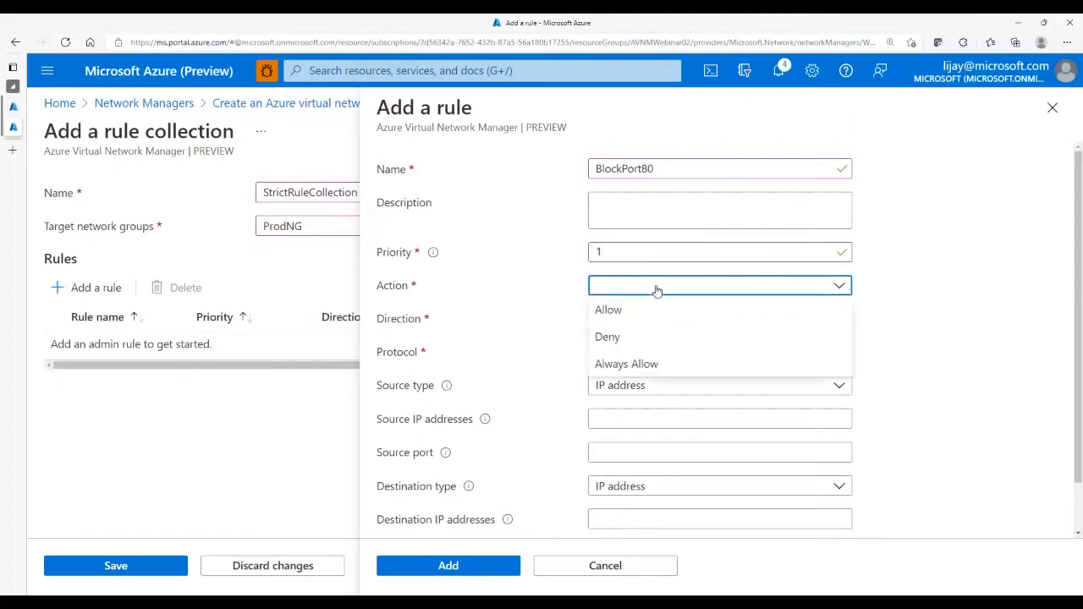
left_click(659, 339)
scroll(637, 389, "down", 2)
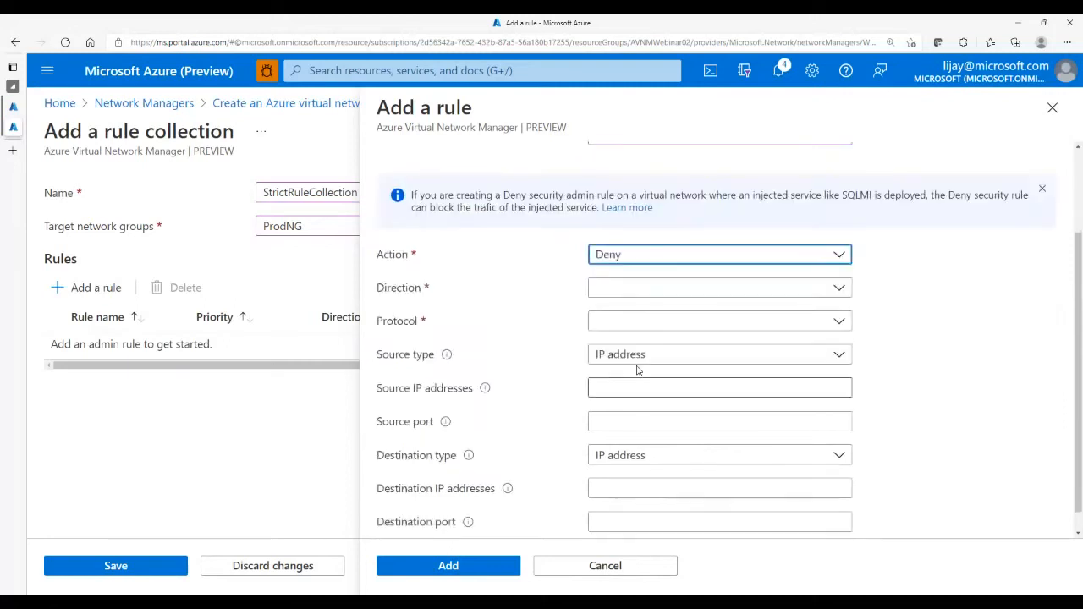
left_click(631, 288)
left_click(636, 336)
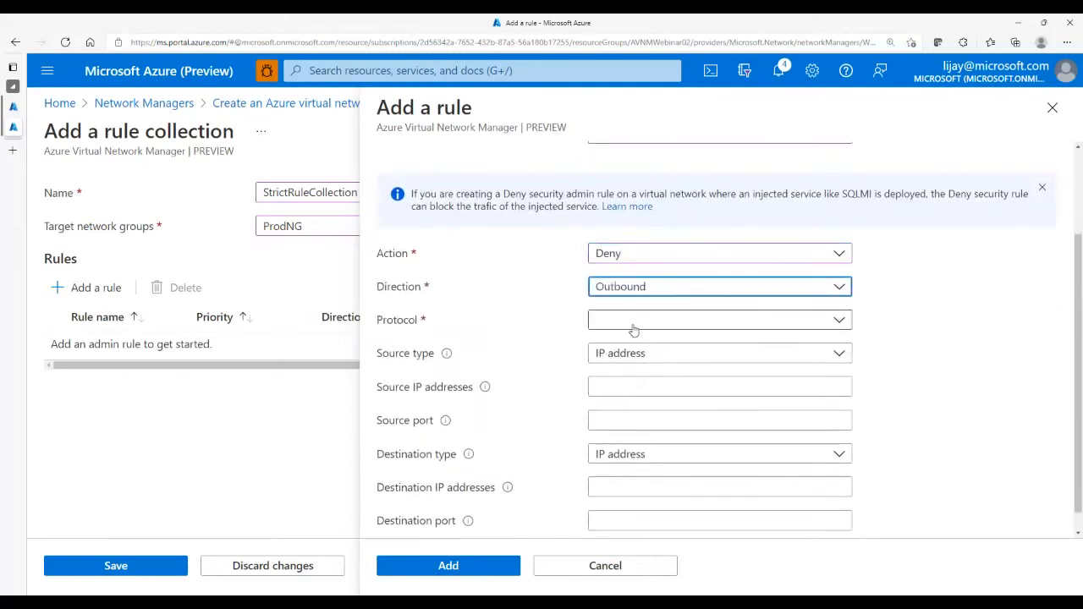
left_click(634, 325)
left_click(634, 345)
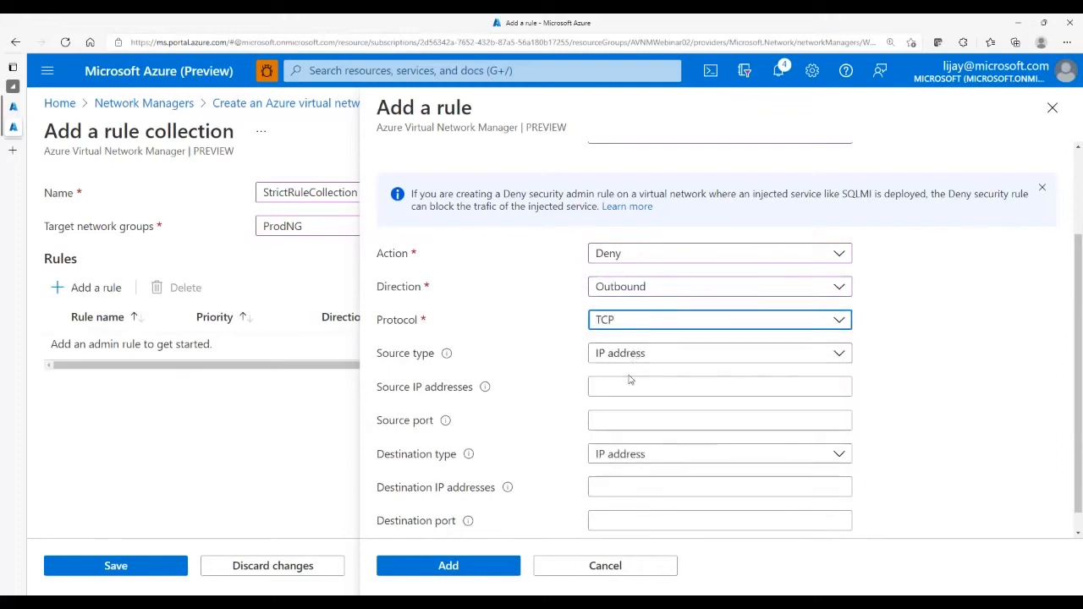
Set the rule's source IP addresses and source port to *.
scroll(630, 380, "down", 1)
left_click(628, 362)
type("*")
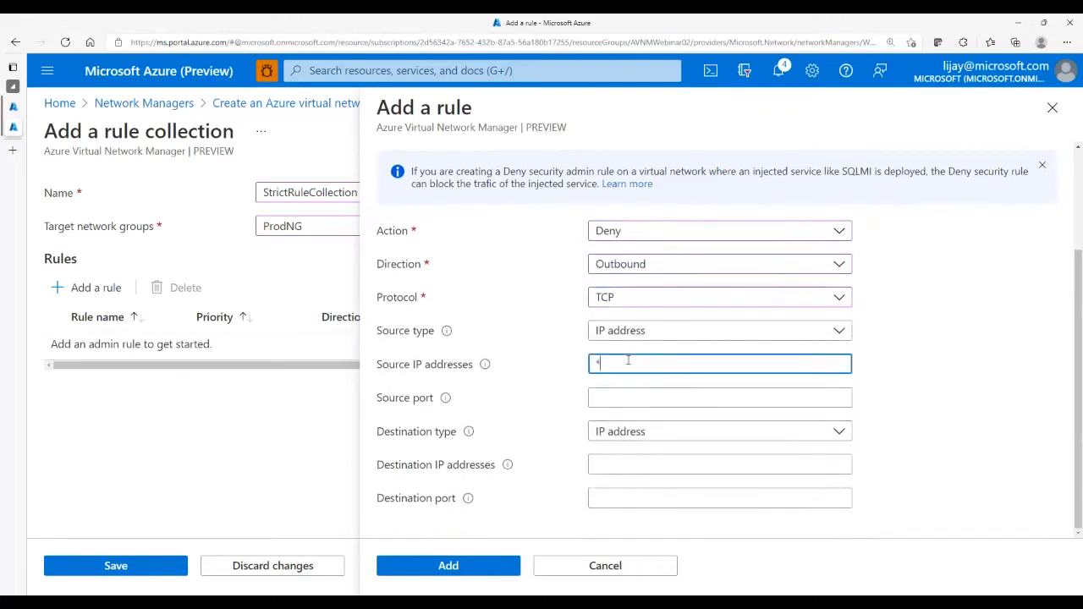
key("Tab")
type("*")
key("Tab")
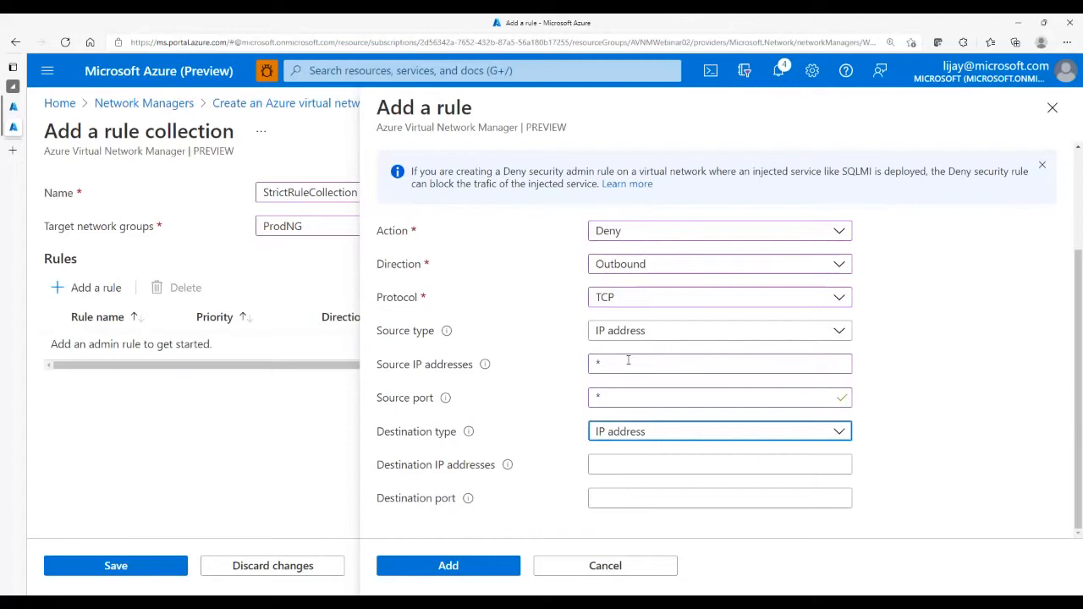
Set the rule's destination IP addresses to * and destination port to 80, and add the rule to the collection.
key("Tab")
type("*")
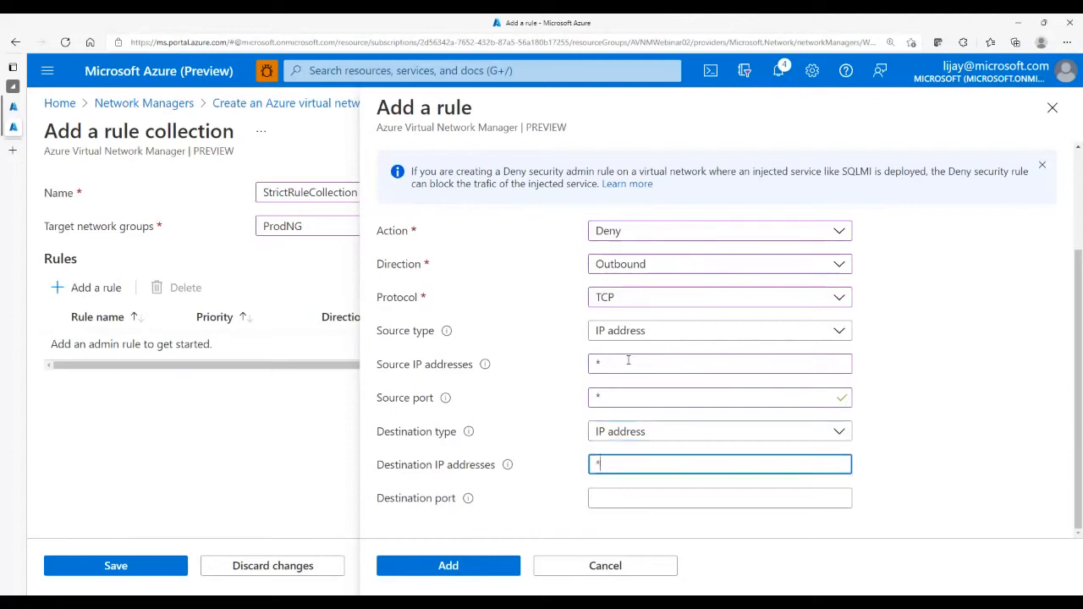
left_click(648, 497)
type("80")
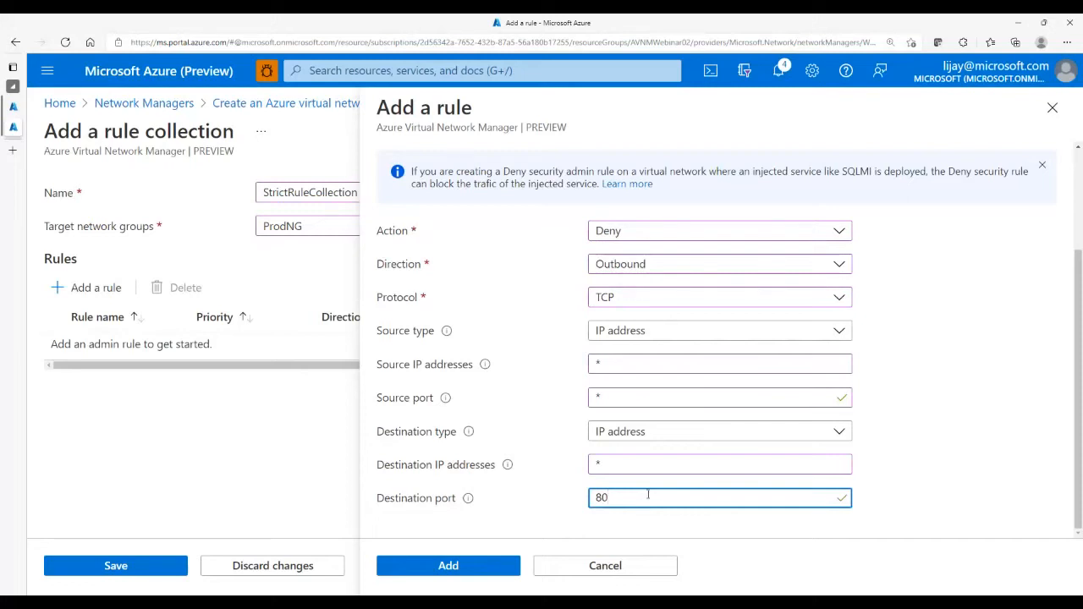
scroll(604, 431, "up", 2)
scroll(604, 431, "down", 2)
left_click(488, 565)
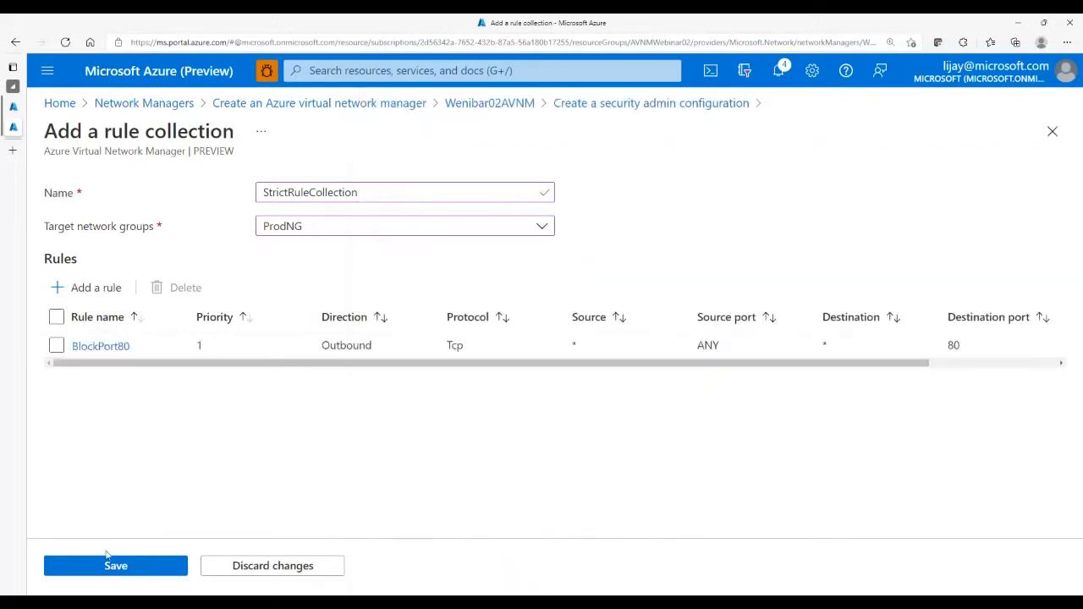
Save StrictRuleCollection with the BlockPort80 rule and add the mySecurityAdminConfig configuration to the network manager.
left_click(55, 345)
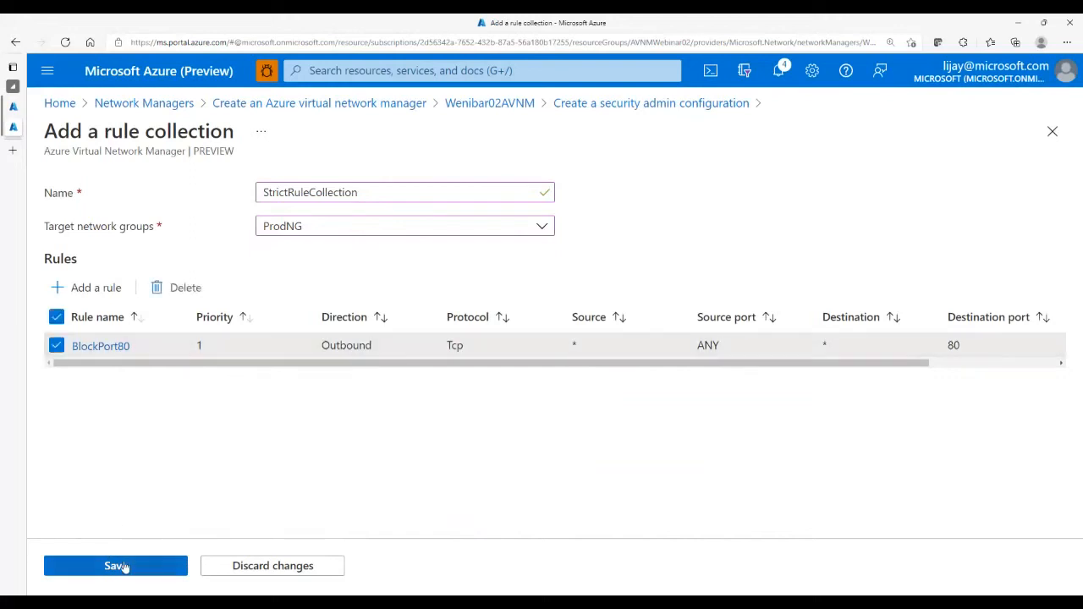
left_click(116, 565)
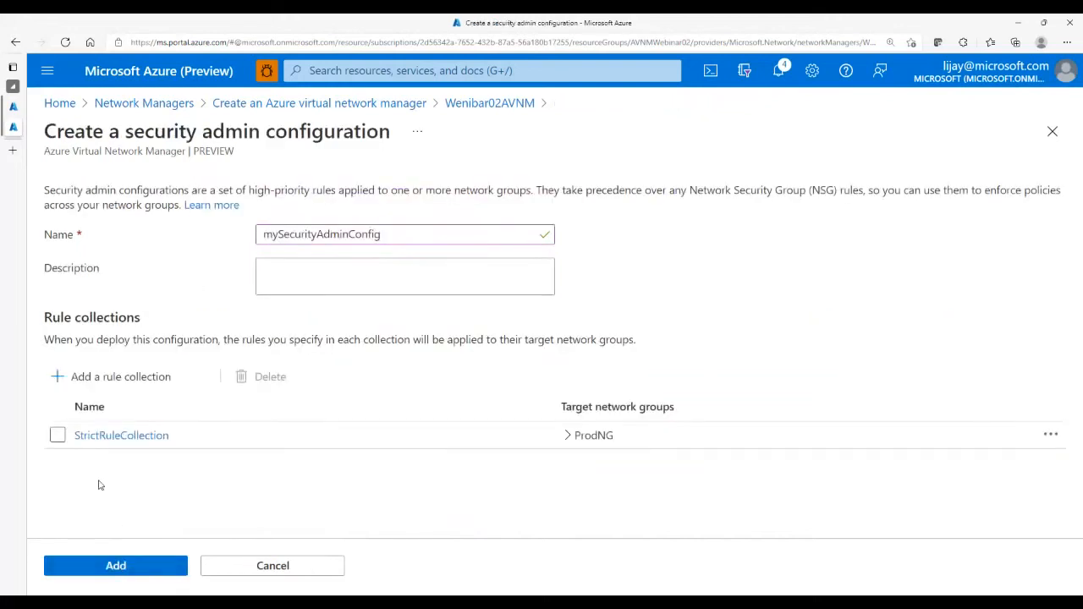
left_click(59, 436)
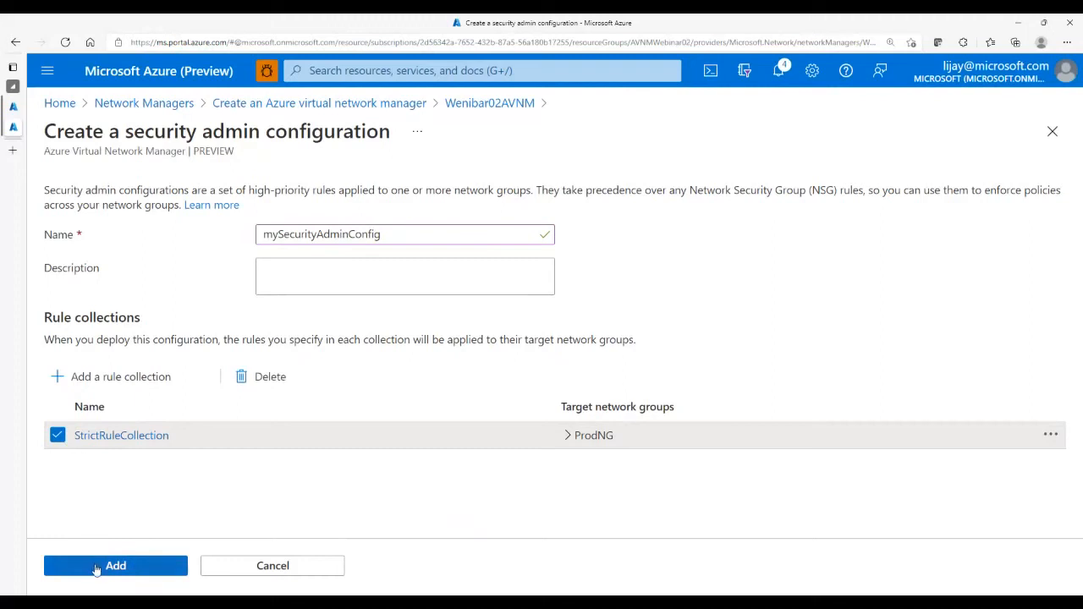
left_click(98, 569)
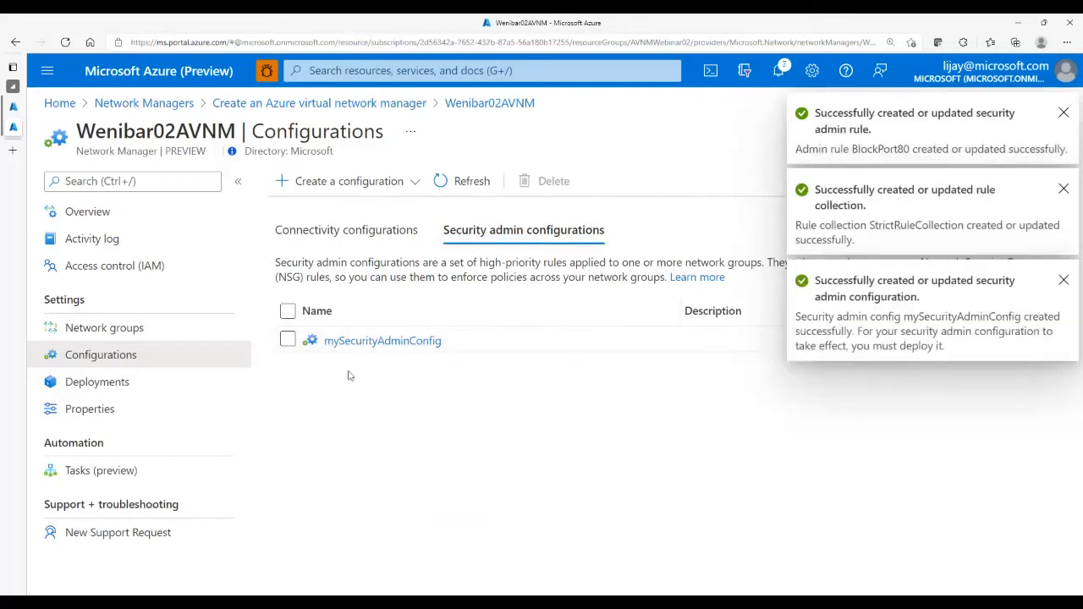
Start a connectivity deployment in Wenibar02AVNM and choose the myHS configuration.
left_click(135, 388)
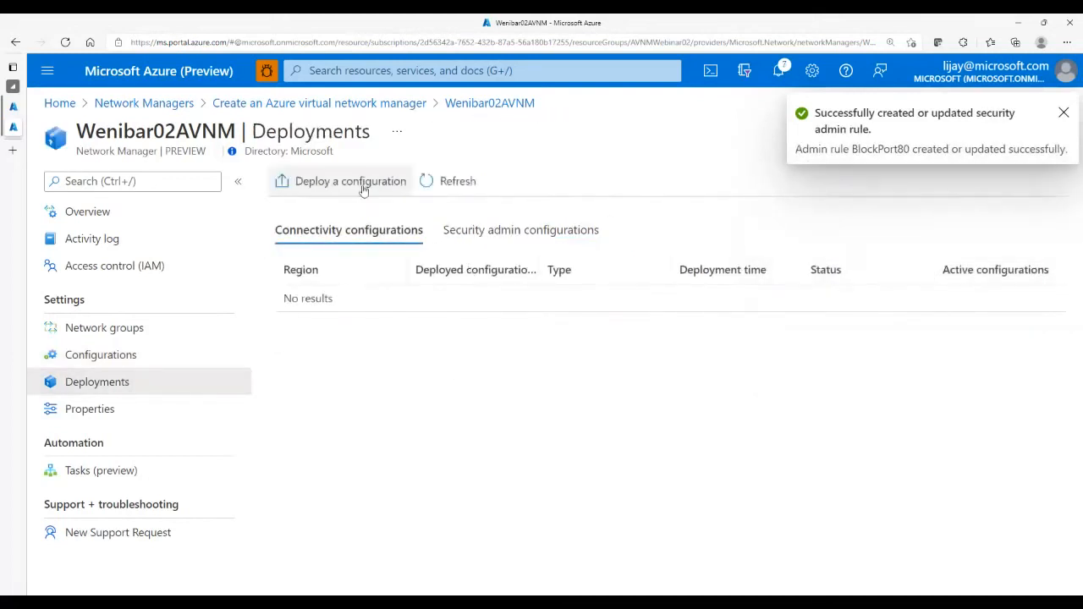
left_click(363, 186)
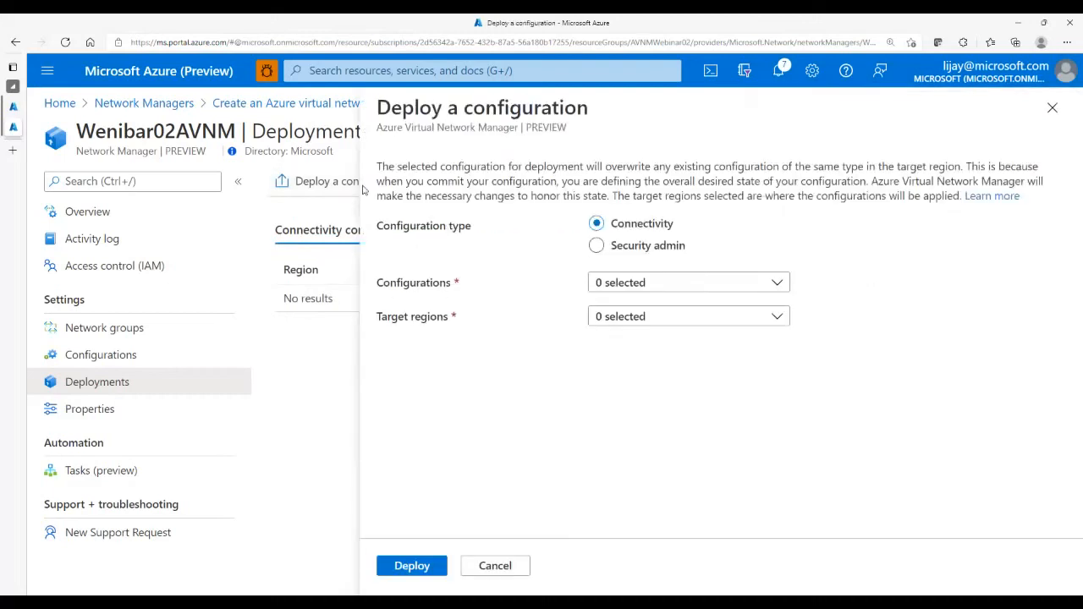
left_click(643, 288)
left_click(644, 393)
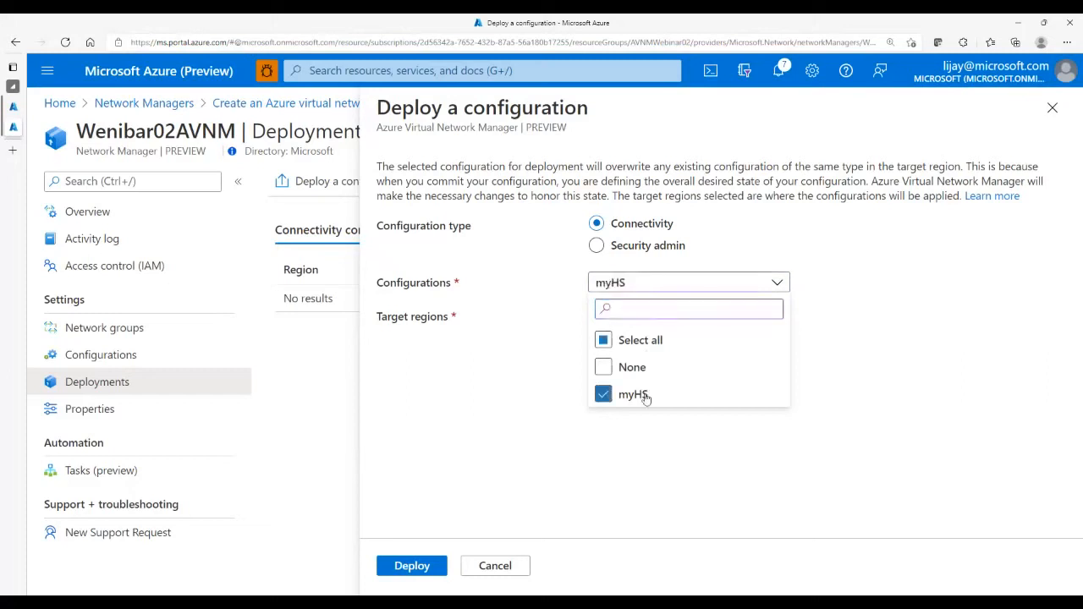
left_click(517, 393)
Choose East US as the target region for the myHS deployment.
left_click(641, 318)
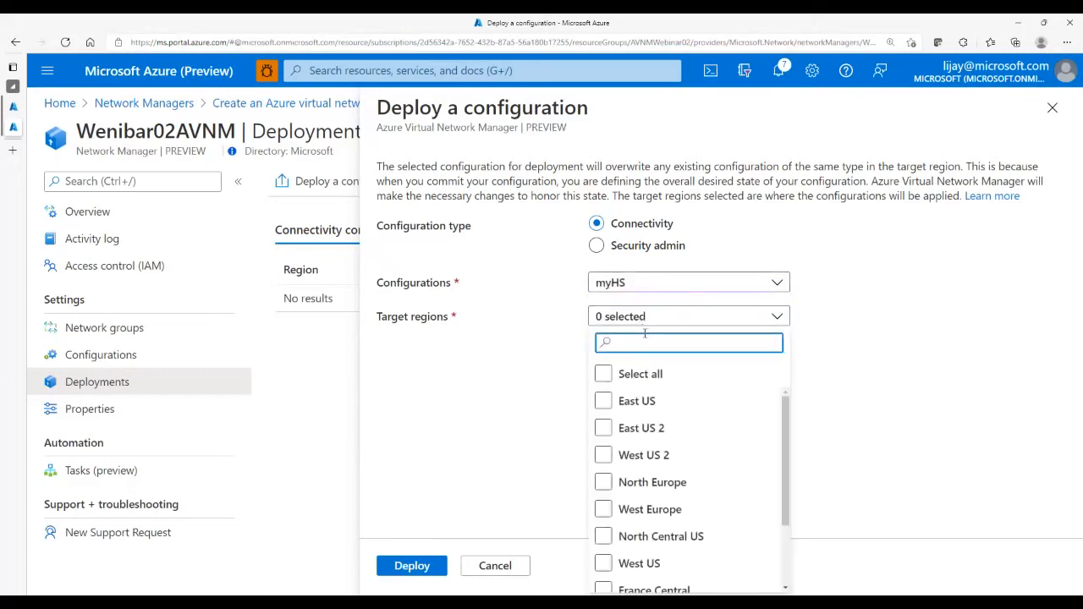
left_click(814, 349)
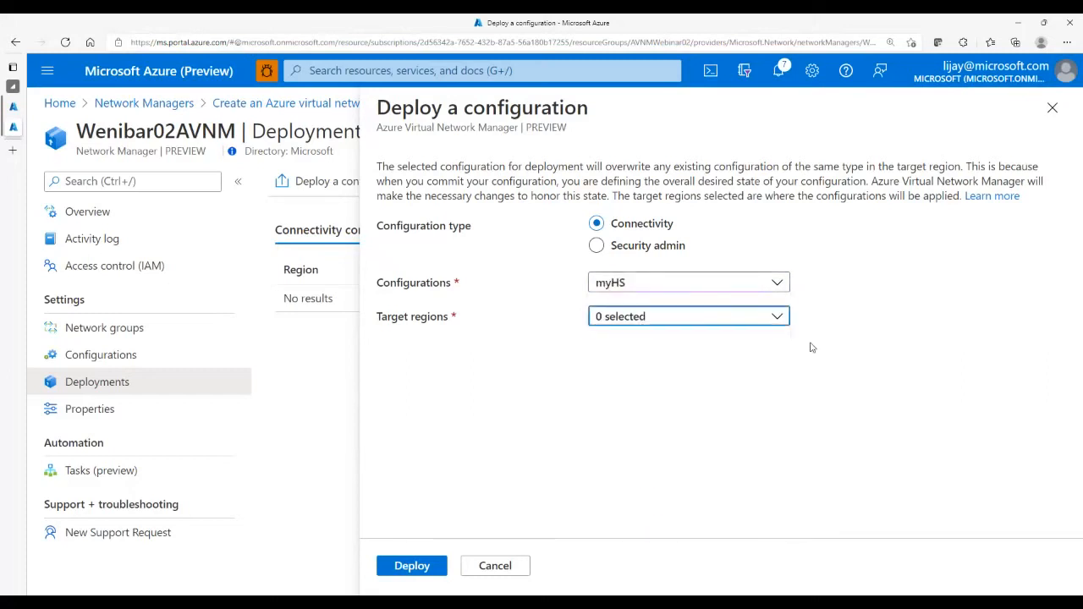
left_click(709, 316)
left_click(673, 401)
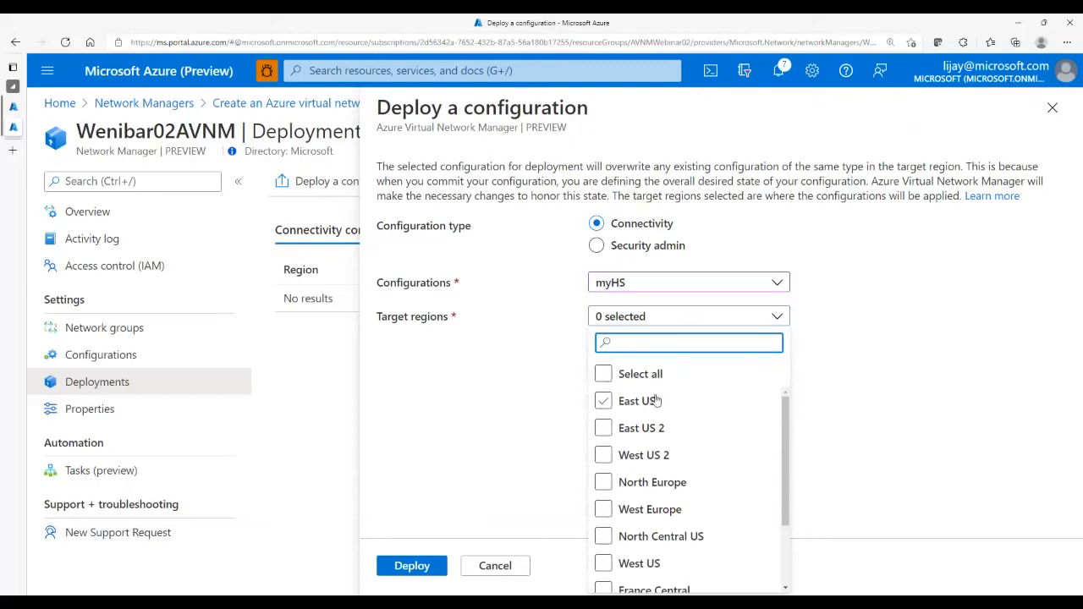
left_click(647, 412)
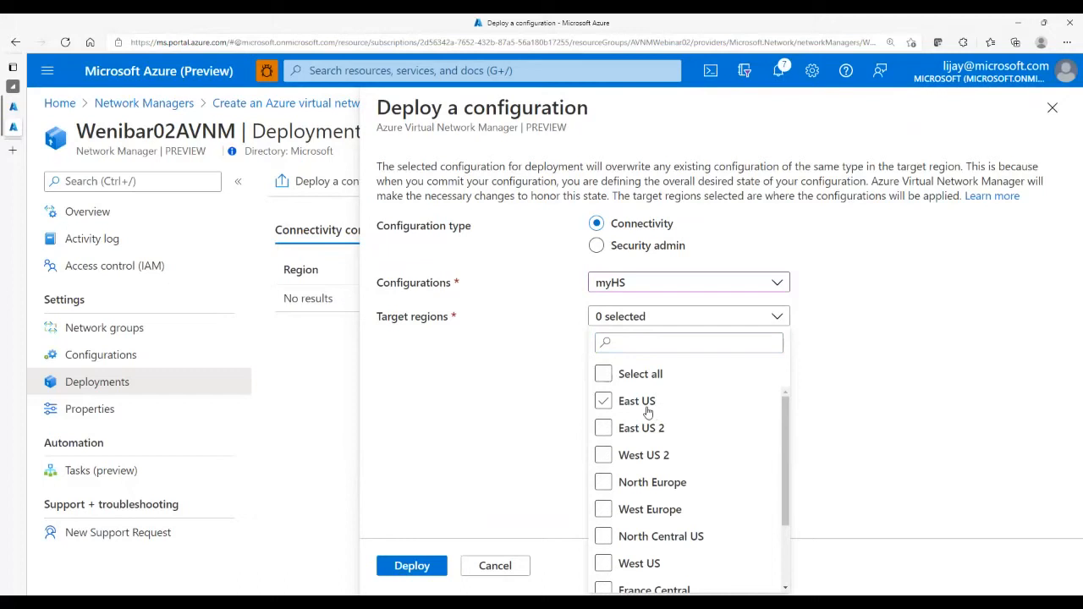
left_click(648, 412)
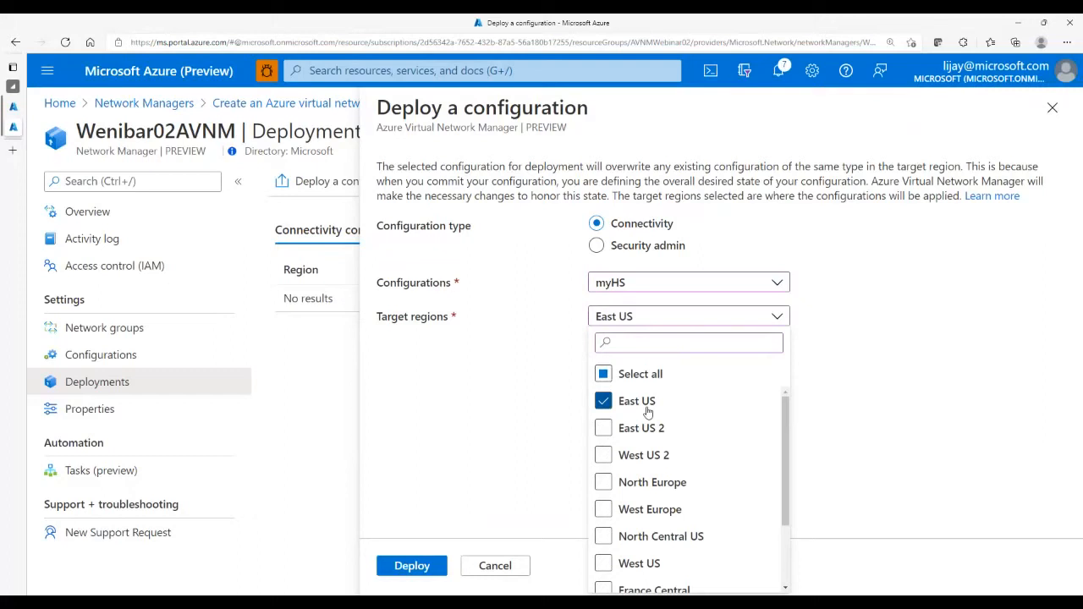
scroll(648, 412, "down", 3)
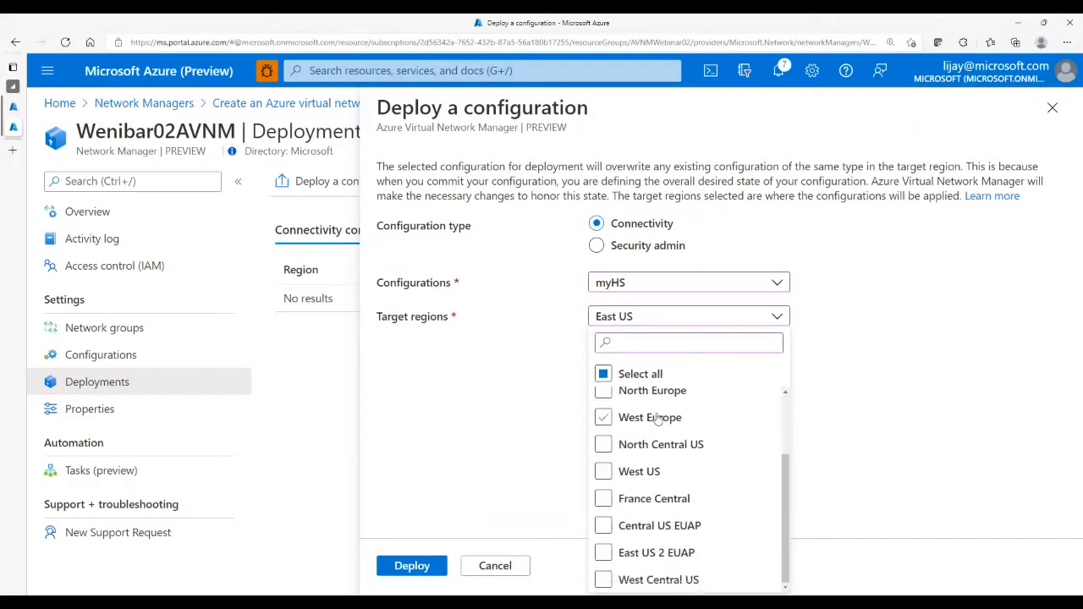
scroll(614, 416, "up", 3)
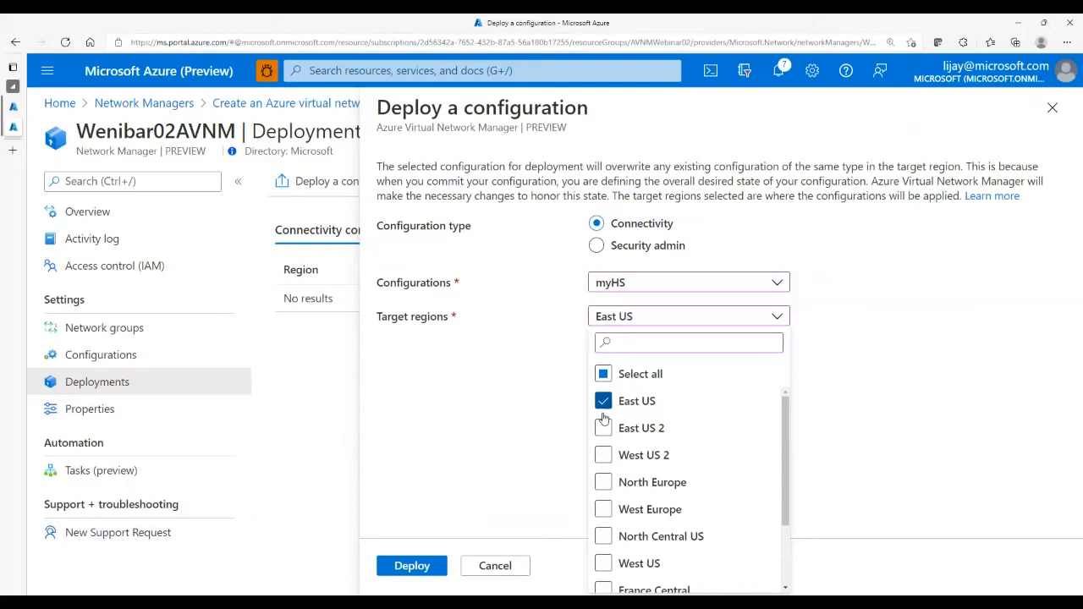
scroll(603, 419, "down", 2)
left_click(604, 471)
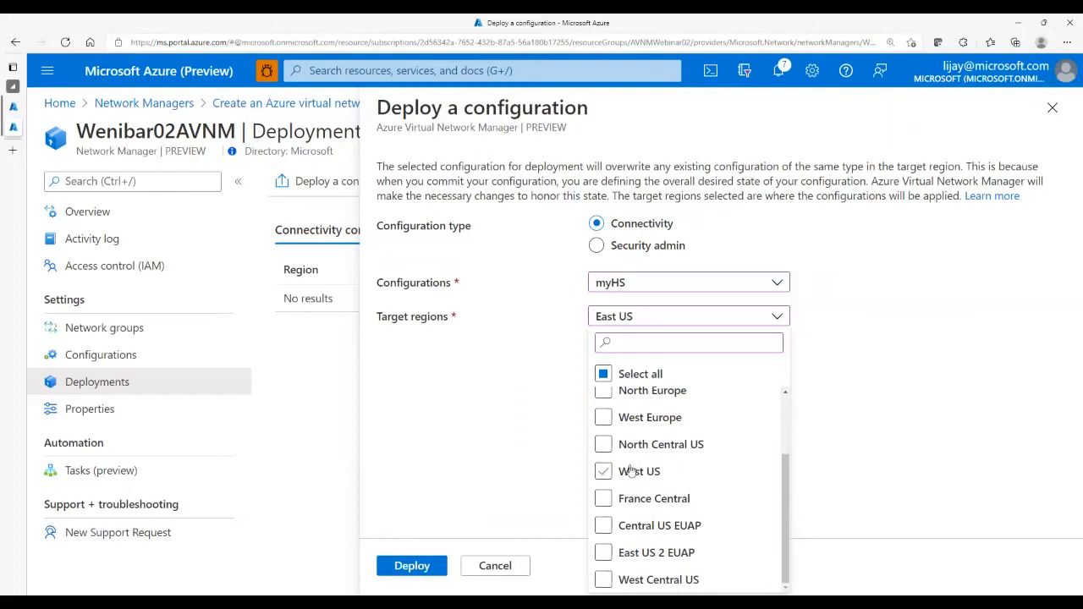
scroll(604, 499, "up", 2)
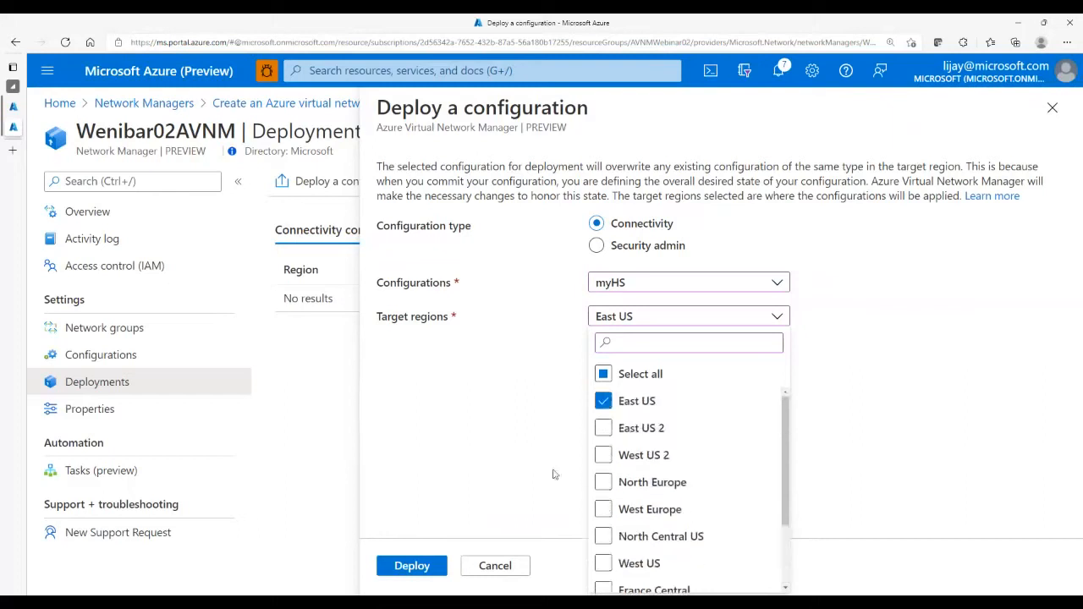
left_click(606, 428)
left_click(606, 432)
Deploy the myHS connectivity configuration to East US and confirm the deployment.
left_click(898, 420)
left_click(405, 575)
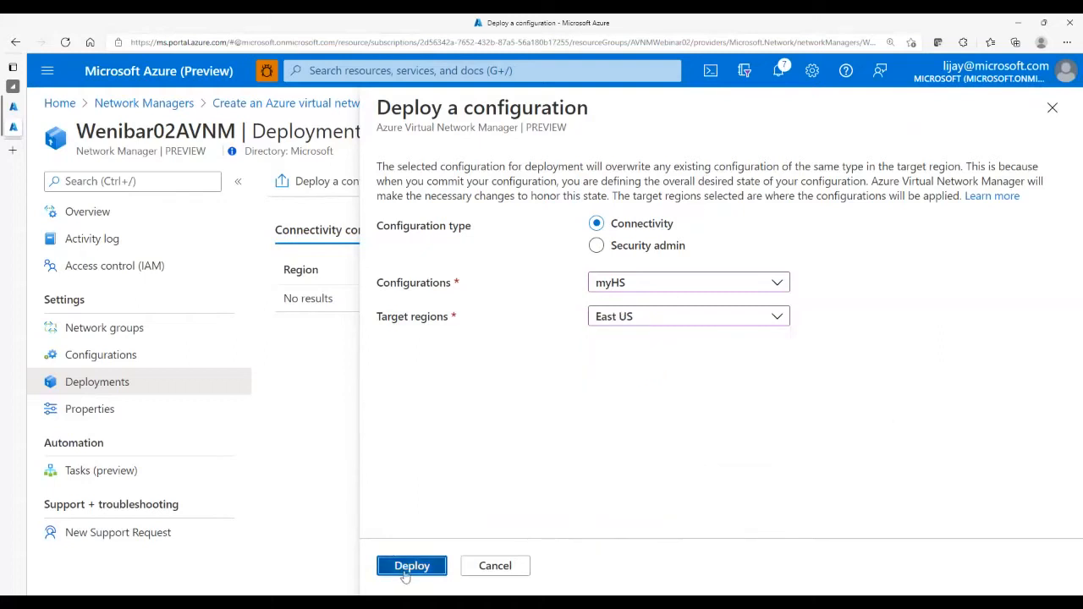
left_click(414, 531)
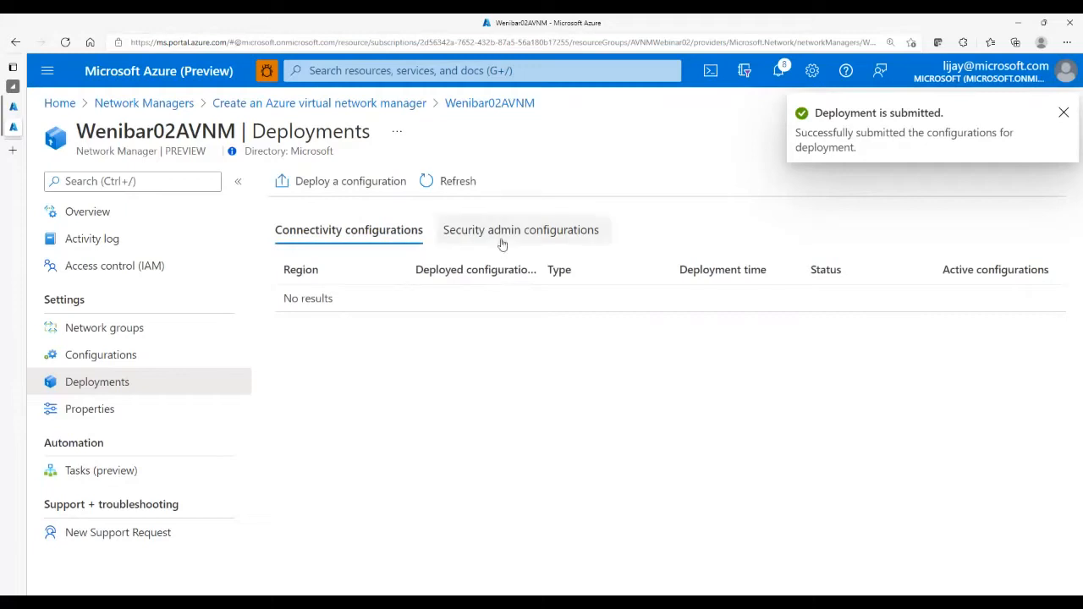
Start a security admin deployment in Wenibar02AVNM and choose the mySecurityAdminConfig configuration.
left_click(473, 229)
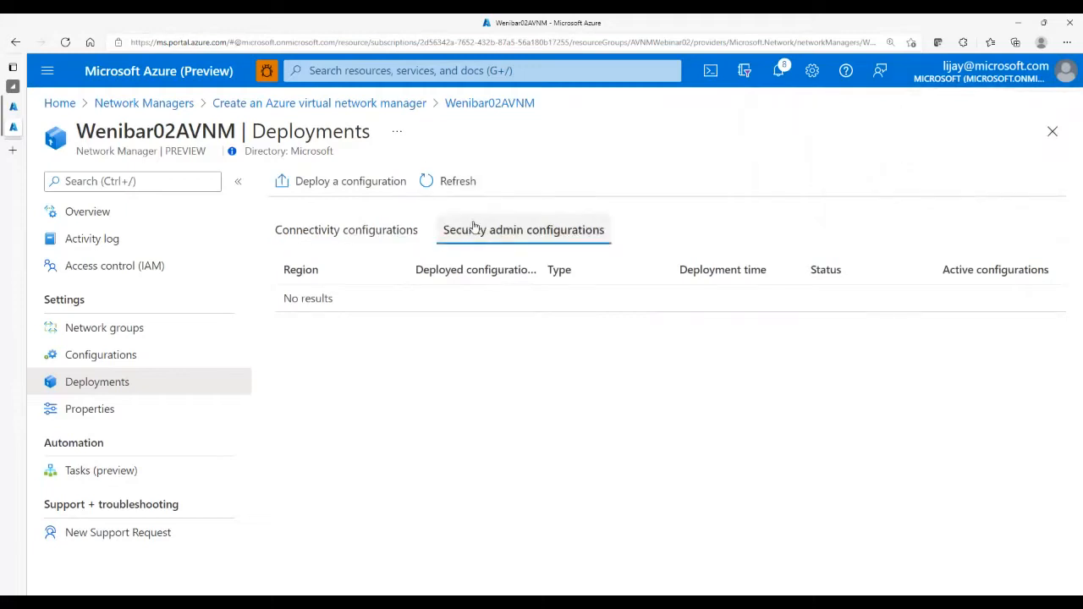
left_click(357, 184)
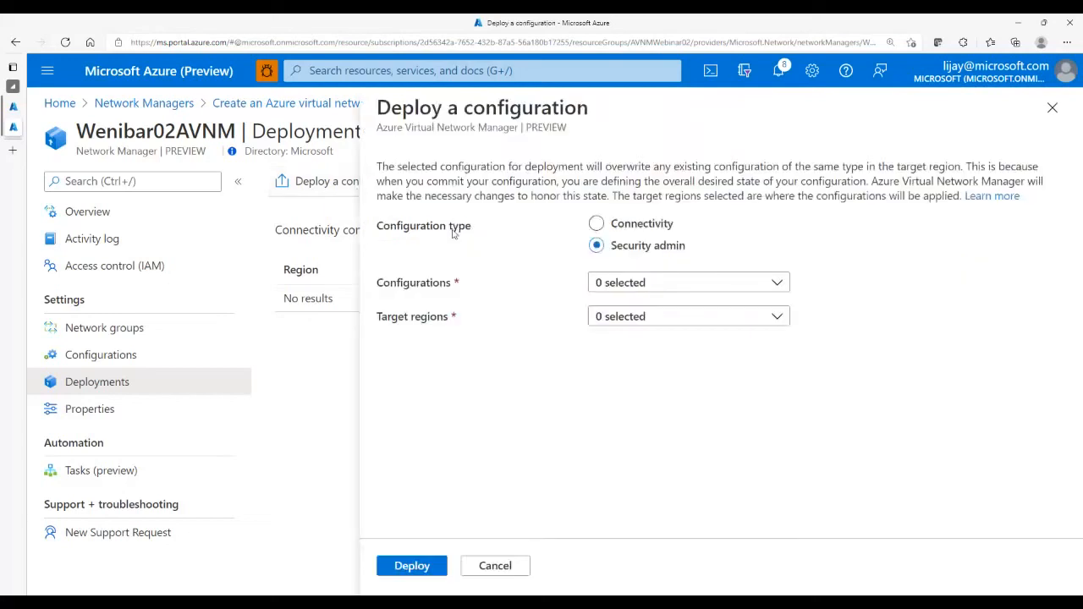
left_click(622, 283)
left_click(646, 397)
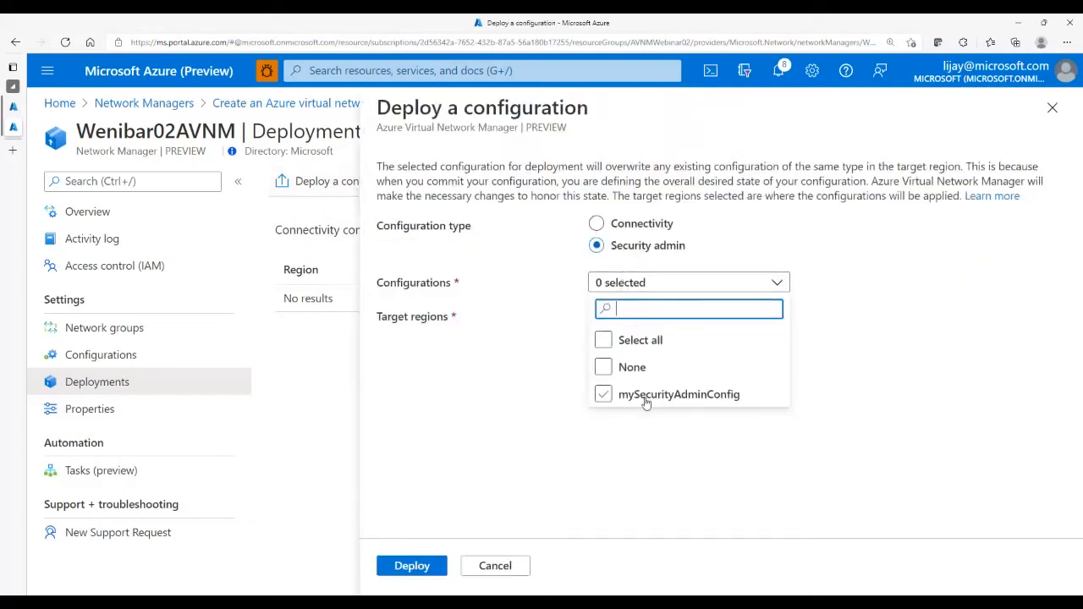
left_click(646, 395)
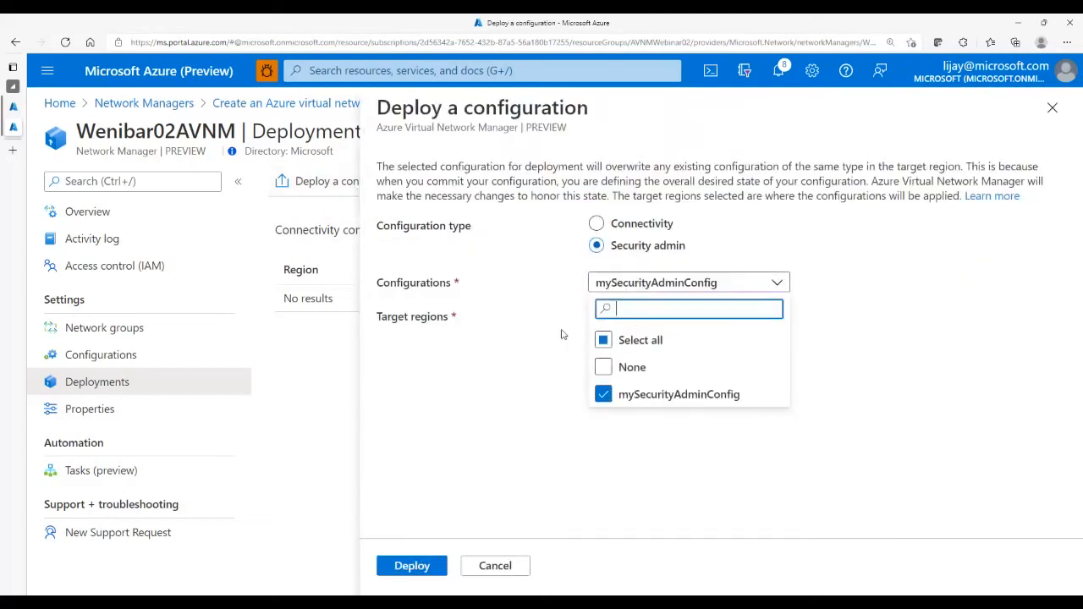
Set East US as the target region for mySecurityAdminConfig and deploy the configuration, confirming the selection.
left_click(552, 380)
left_click(606, 321)
left_click(630, 403)
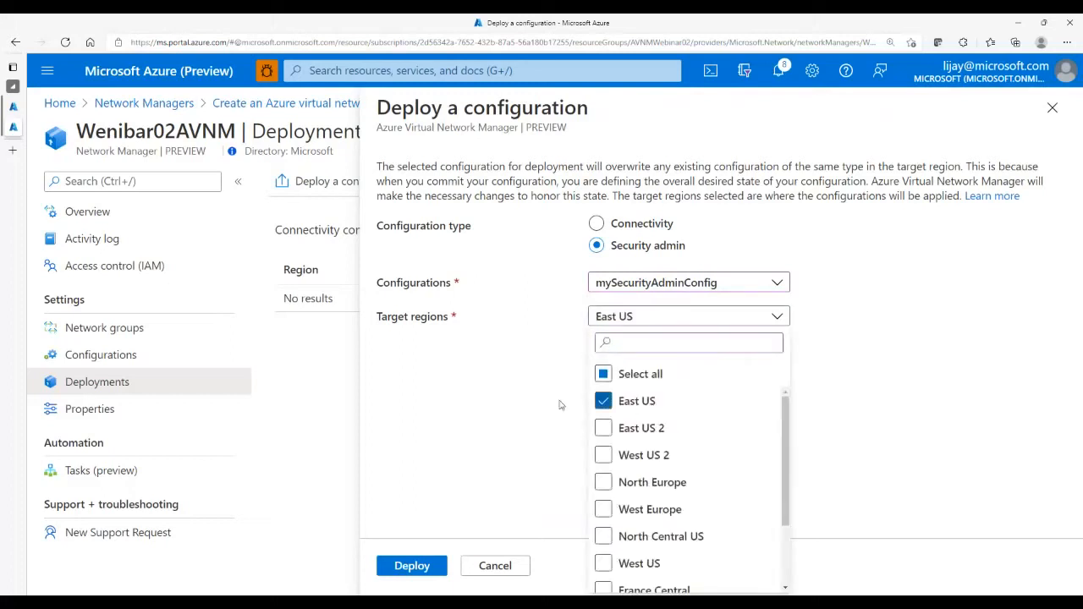
left_click(559, 406)
left_click(412, 563)
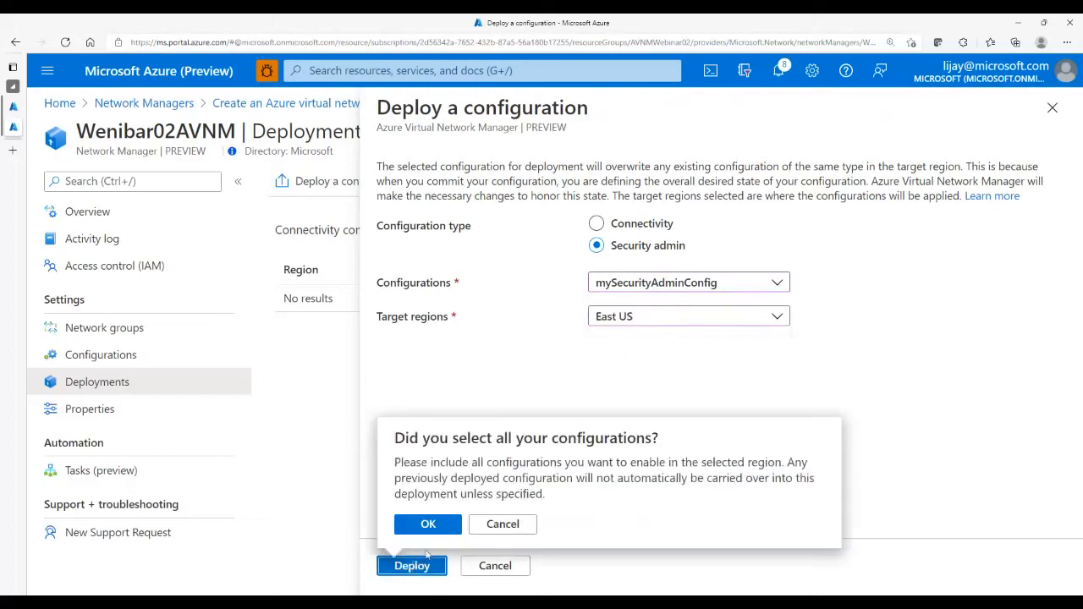
left_click(428, 525)
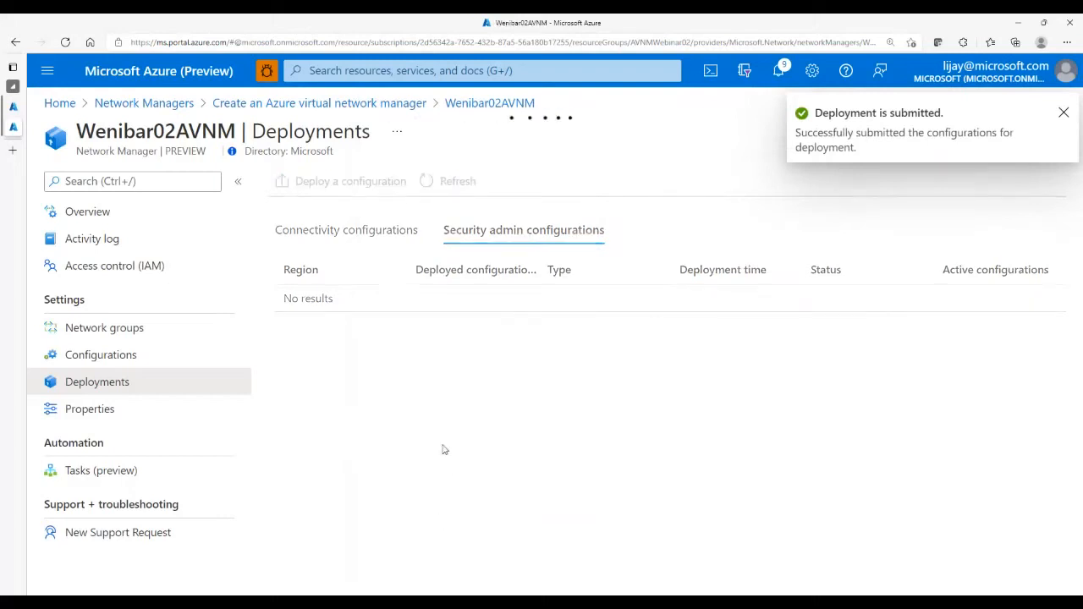
Refresh the deployments list and check the connectivity and security admin deployment statuses of Wenibar02AVNM.
left_click(380, 243)
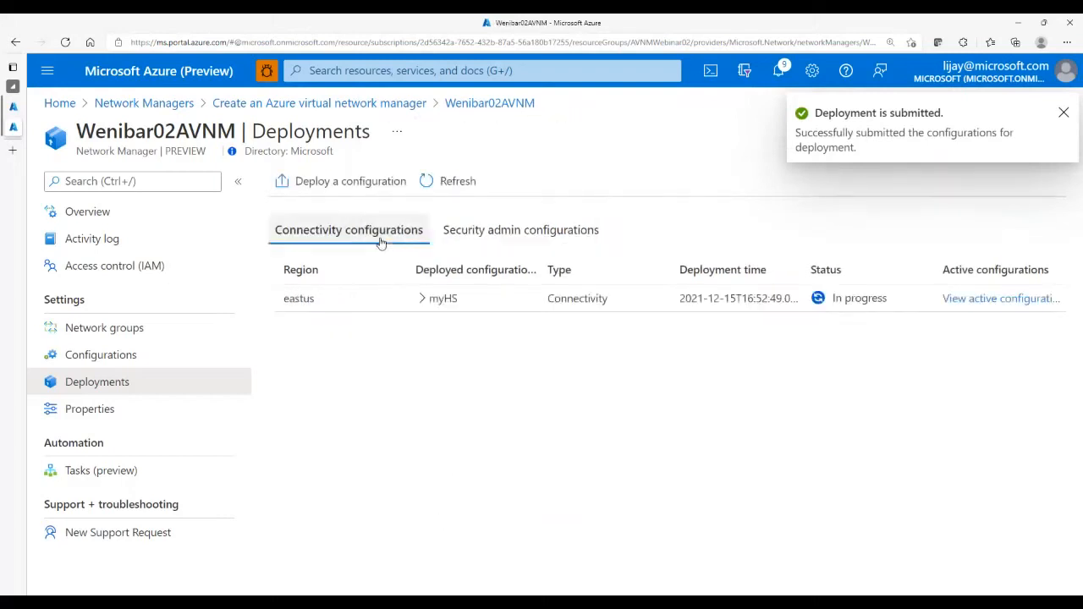
left_click(450, 191)
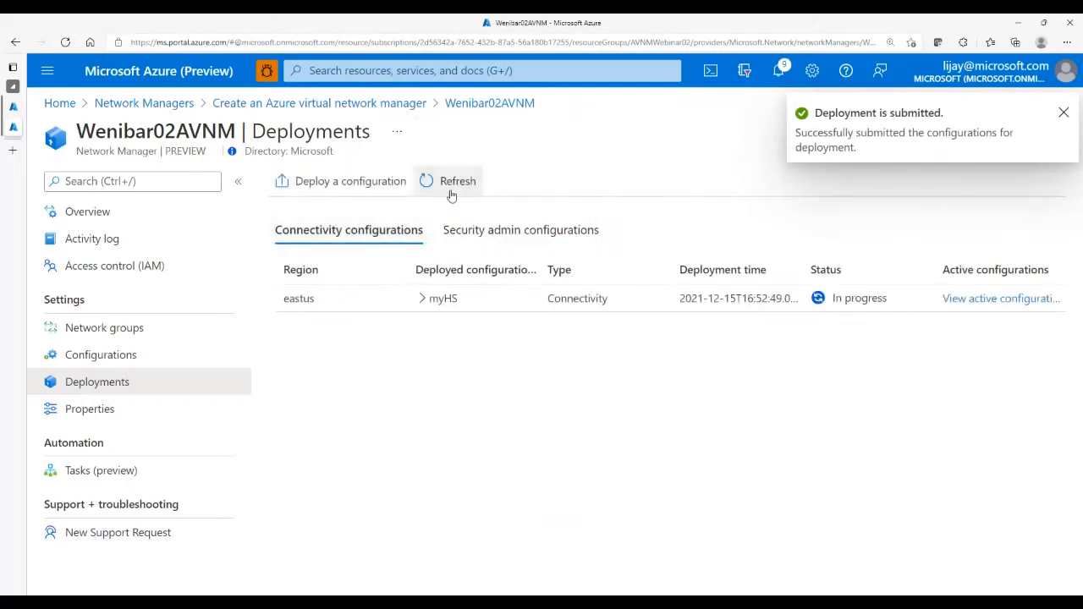
left_click(476, 236)
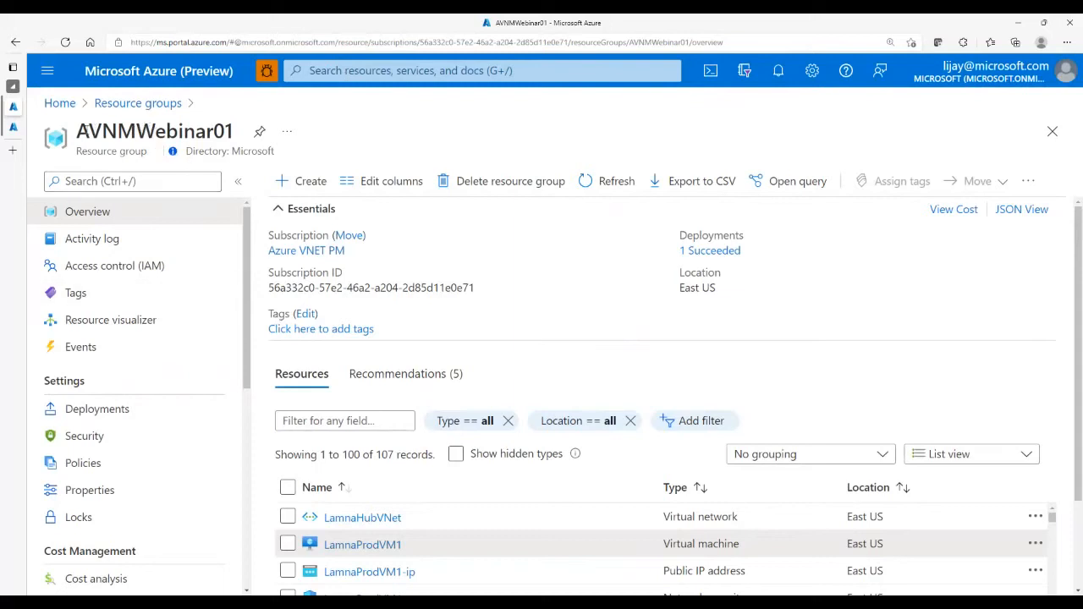
Browse the resources of the AVNMWebinar01 resource group and open the LamnaProdVM1 virtual machine.
left_click_drag(84, 128, 227, 131)
left_click(400, 431)
scroll(399, 431, "down", 2)
scroll(390, 457, "down", 1)
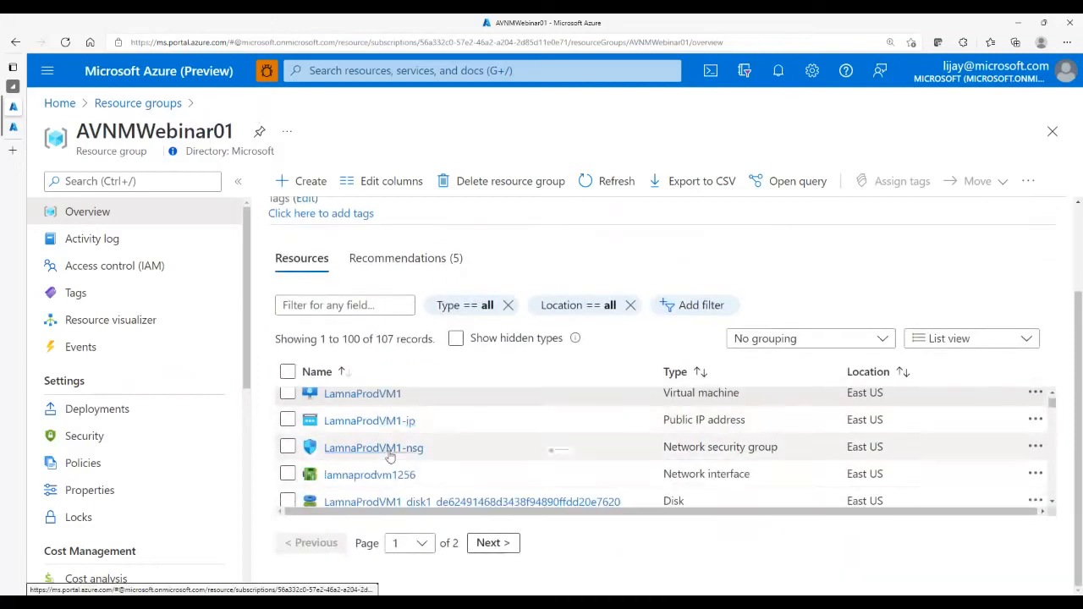
scroll(390, 457, "down", 3)
scroll(390, 457, "up", 4)
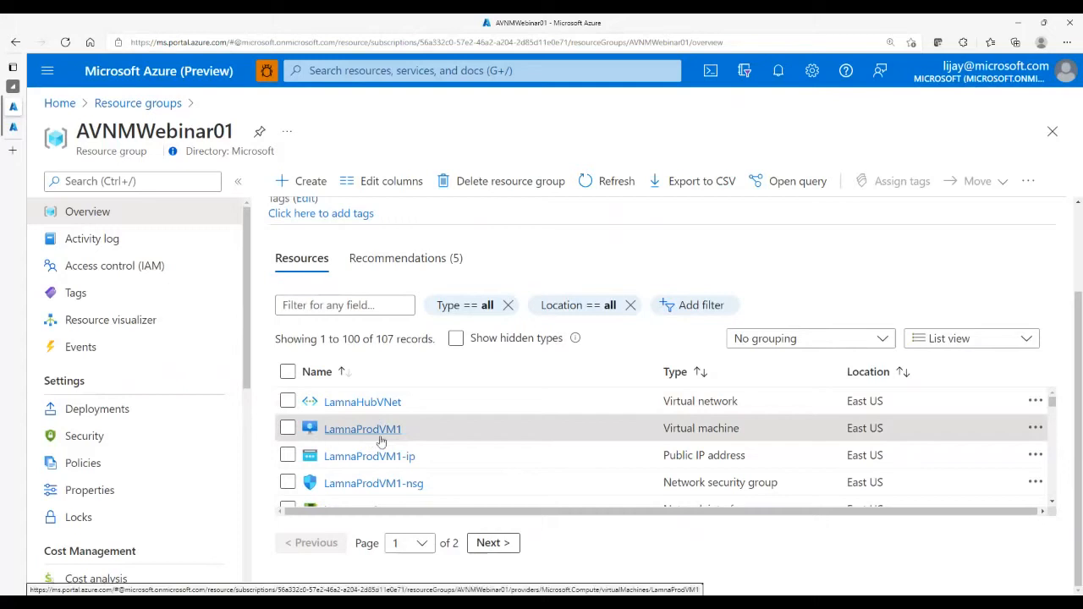
mouse_move(371, 438)
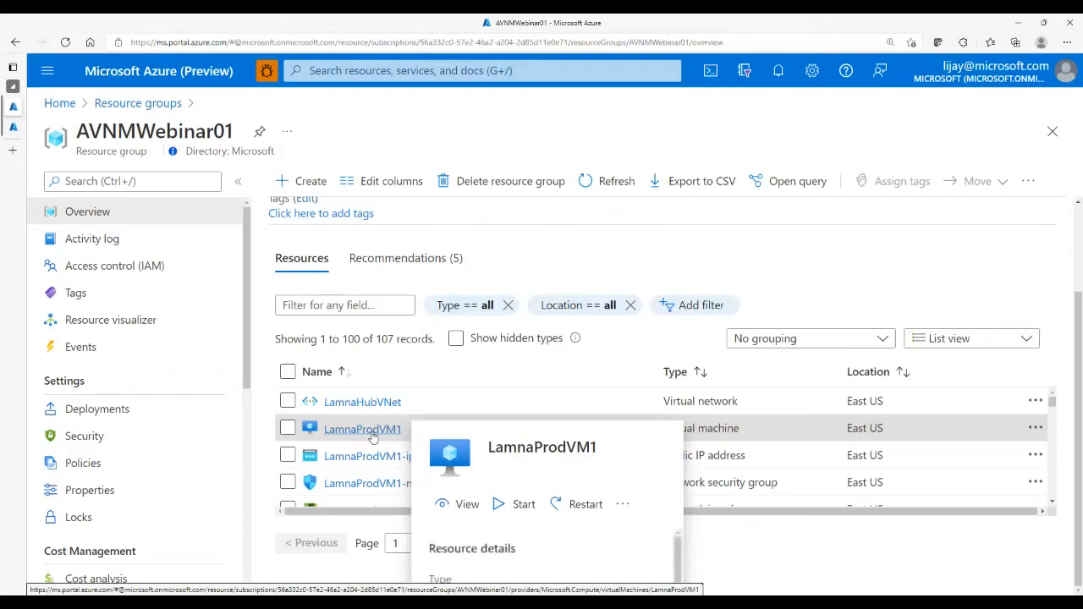
left_click(372, 433)
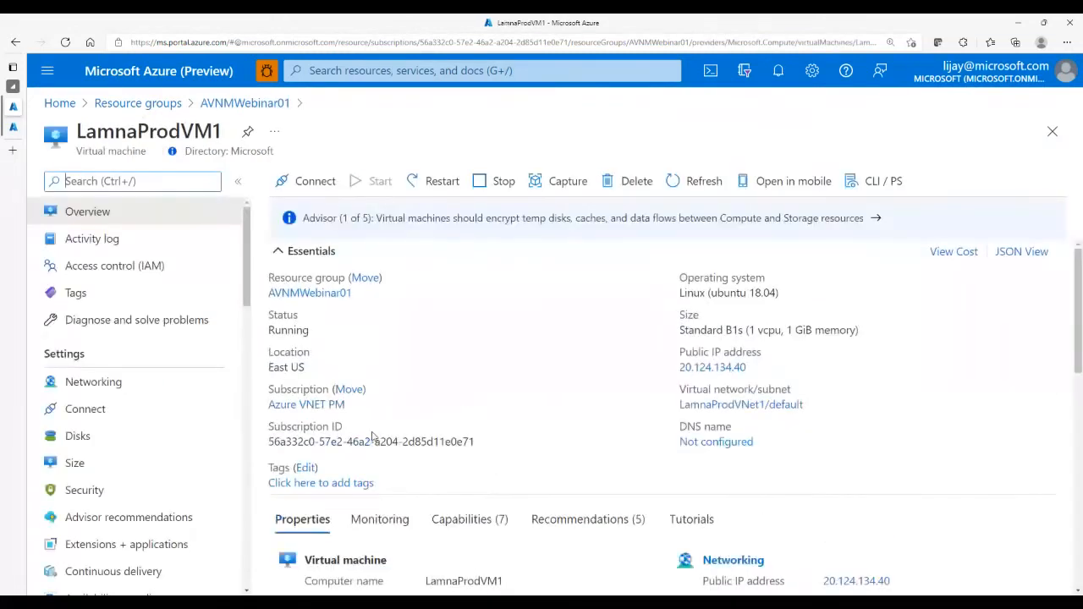
Review LamnaProdVM1's outbound port rules, including the admin rules created by the Webinar01AVNM security configuration.
left_click(150, 385)
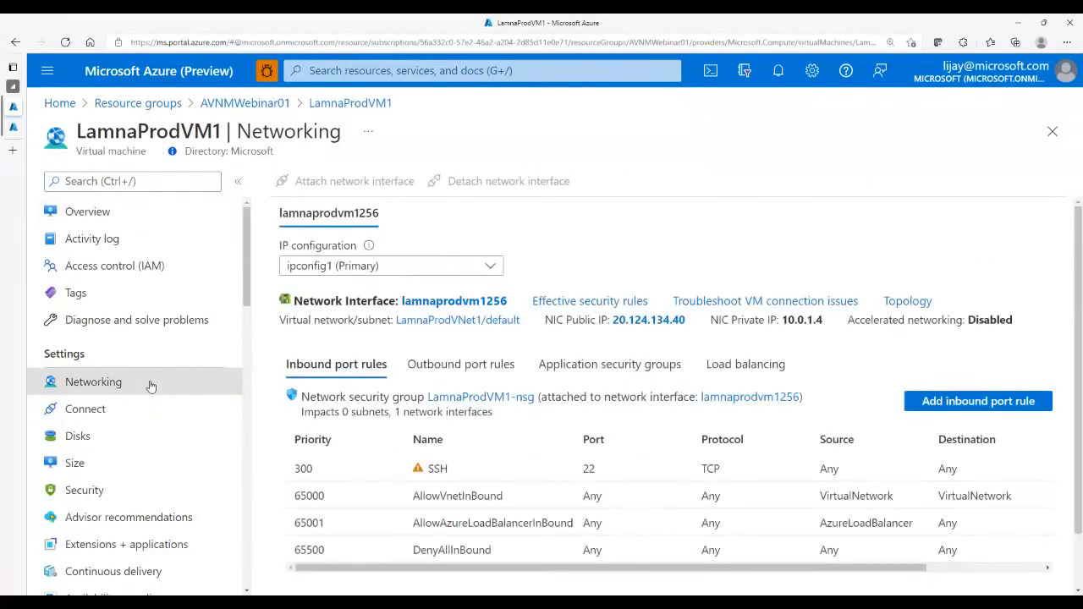
left_click(421, 371)
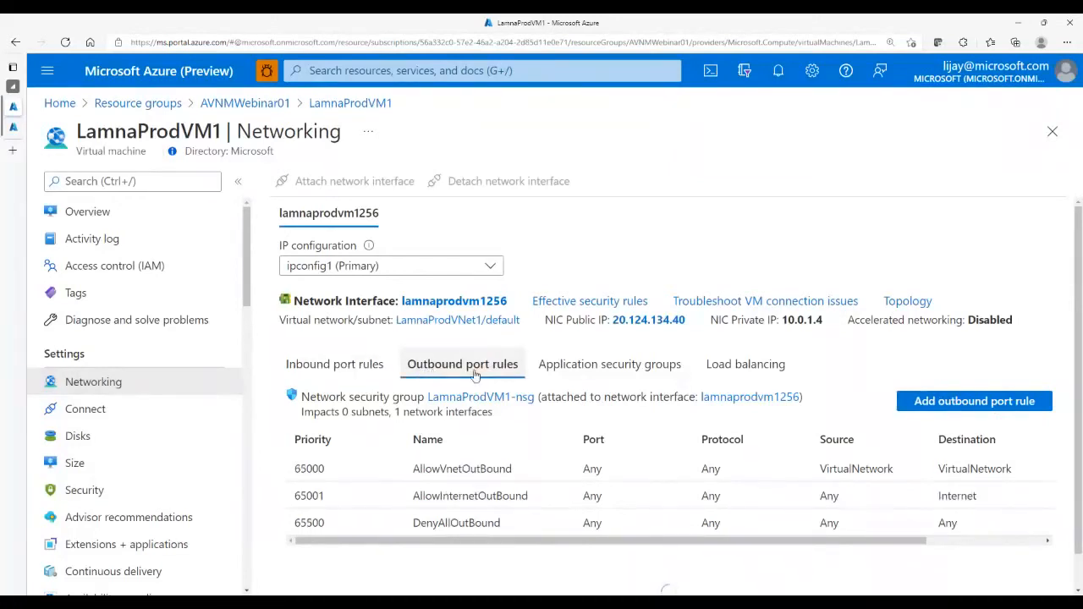
scroll(476, 377, "down", 1)
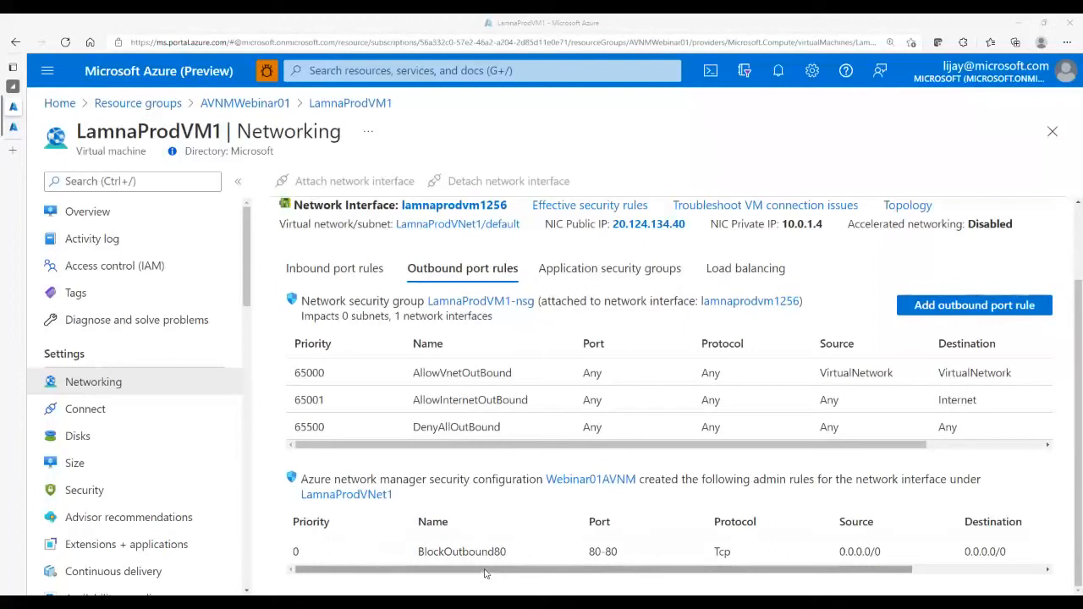
mouse_move(484, 570)
left_mouse_down()
mouse_move(584, 570)
mouse_move(473, 568)
left_mouse_up()
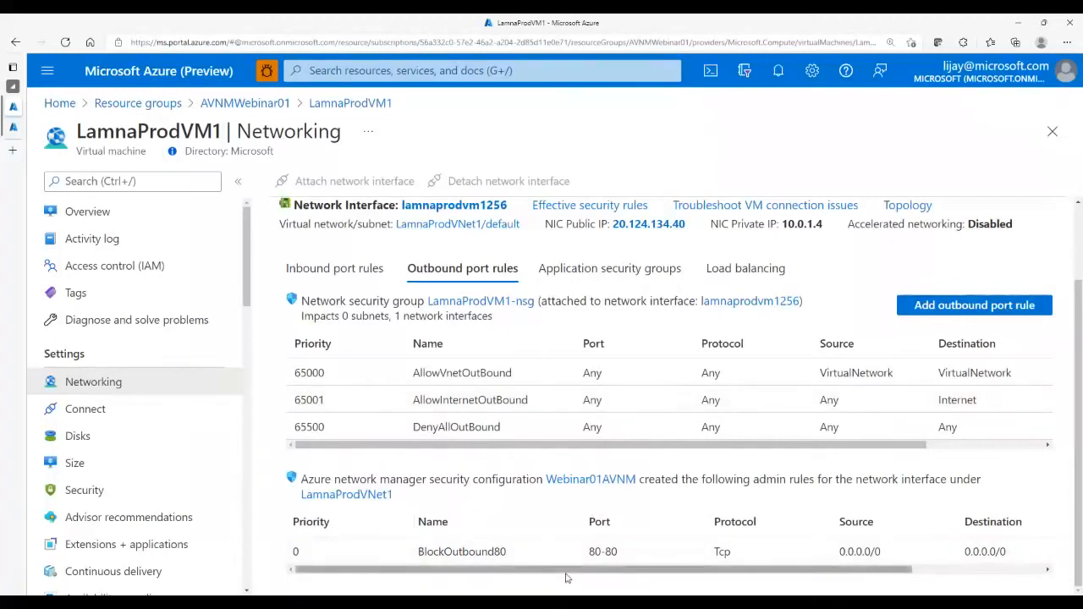
left_click_drag(566, 572, 461, 569)
scroll(461, 568, "up", 1)
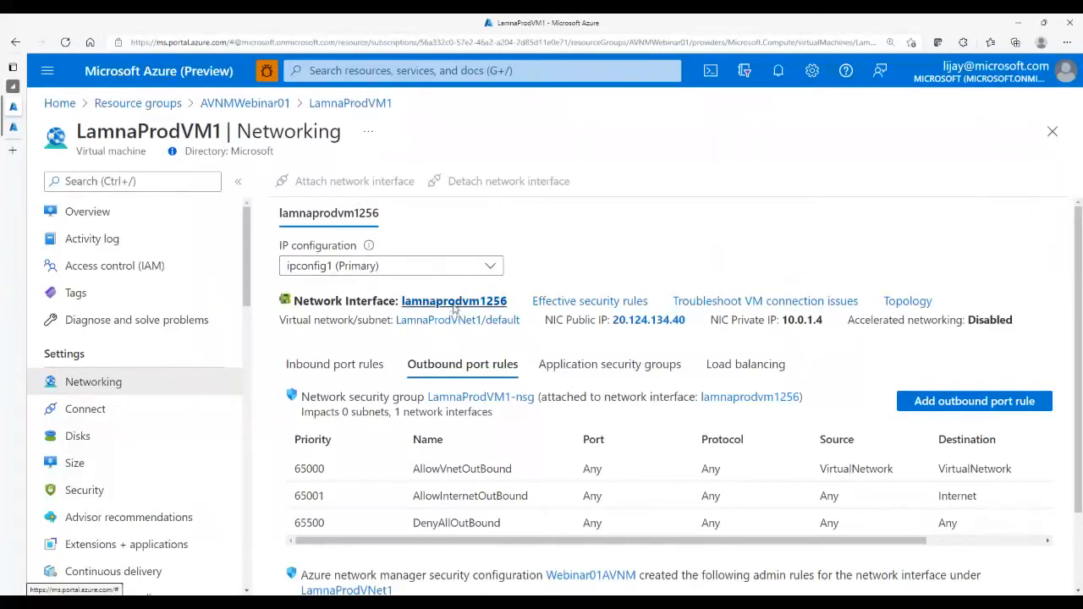
Open the effective routes of LamnaProdVM1's network interface lamnaprodvm1256.
left_click(453, 308)
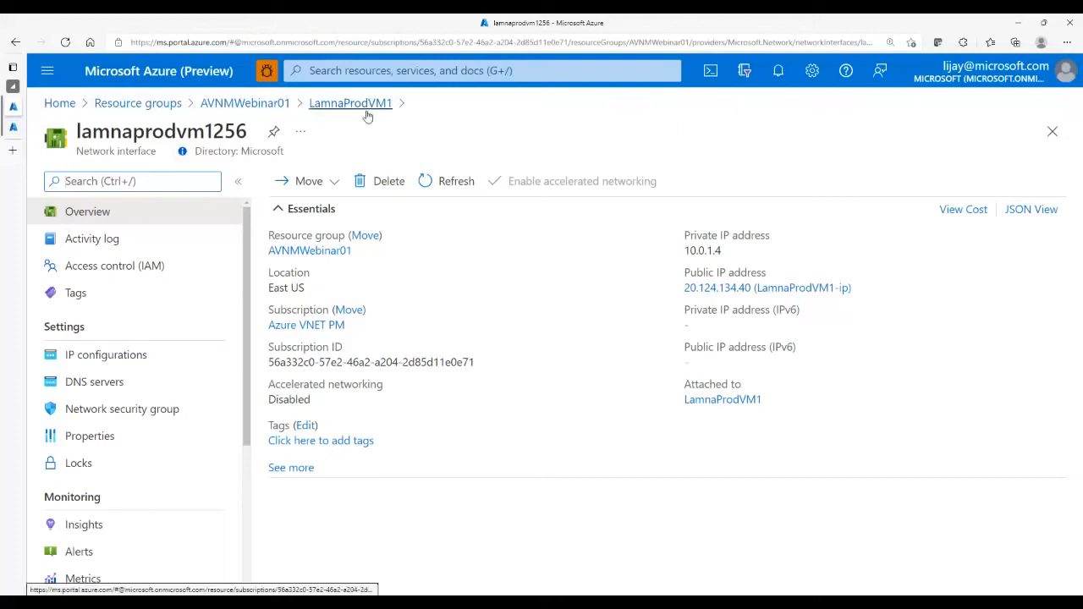
left_click_drag(245, 283, 225, 443)
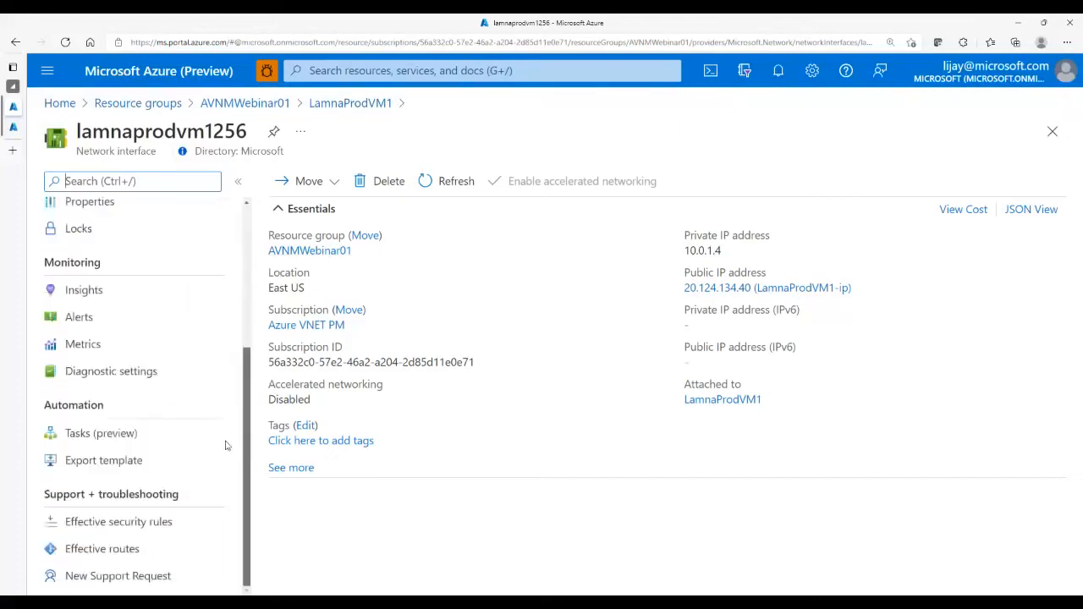
left_click(162, 551)
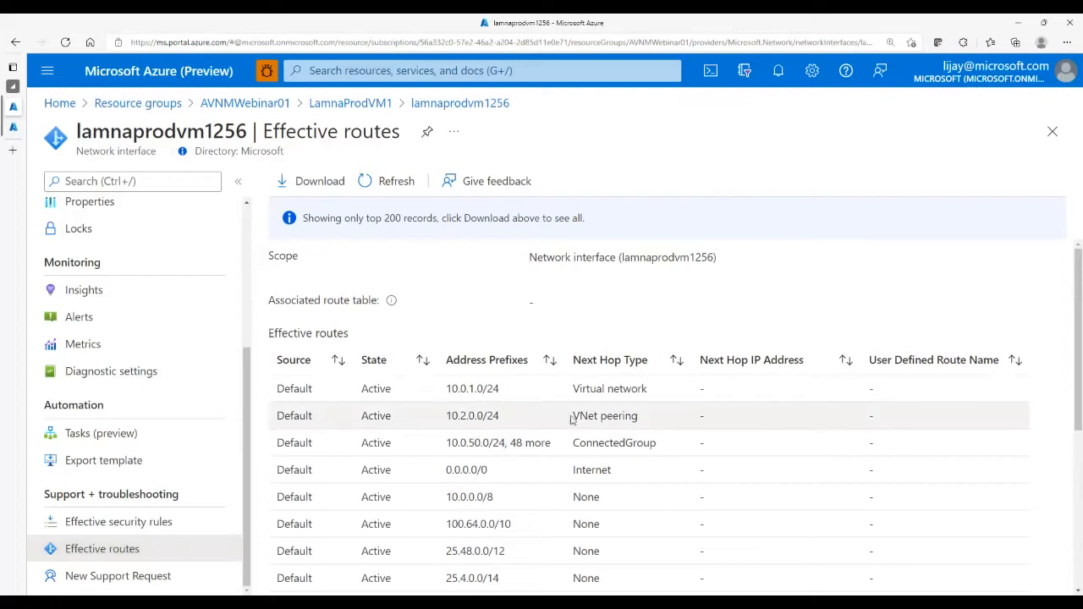
Examine the address prefixes and next hop types of the VNet peering and ConnectedGroup routes.
left_click_drag(636, 415, 412, 422)
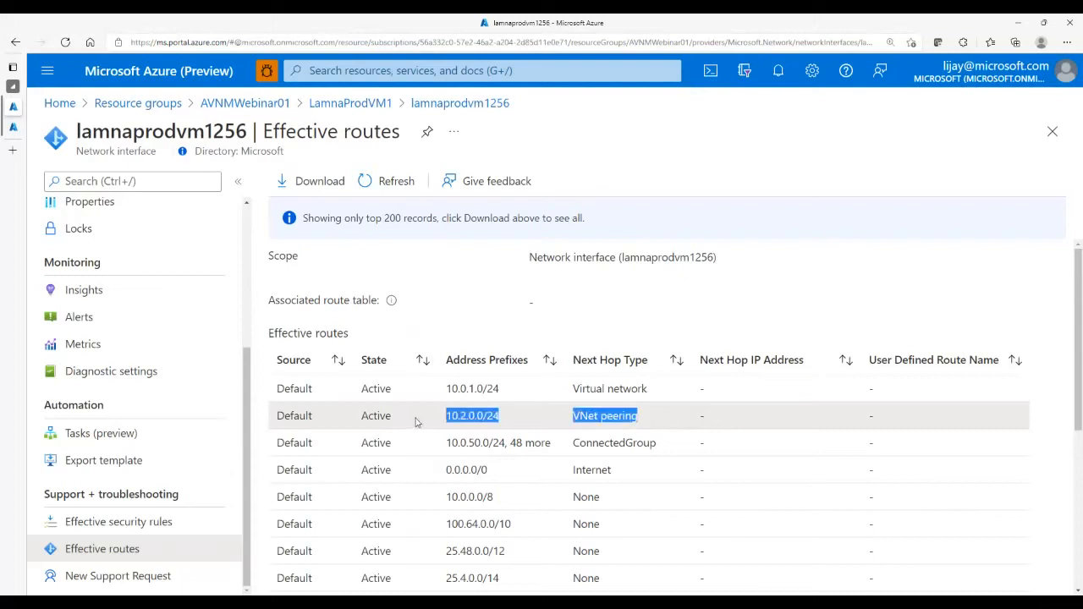
left_click_drag(508, 419, 555, 446)
left_click(440, 418)
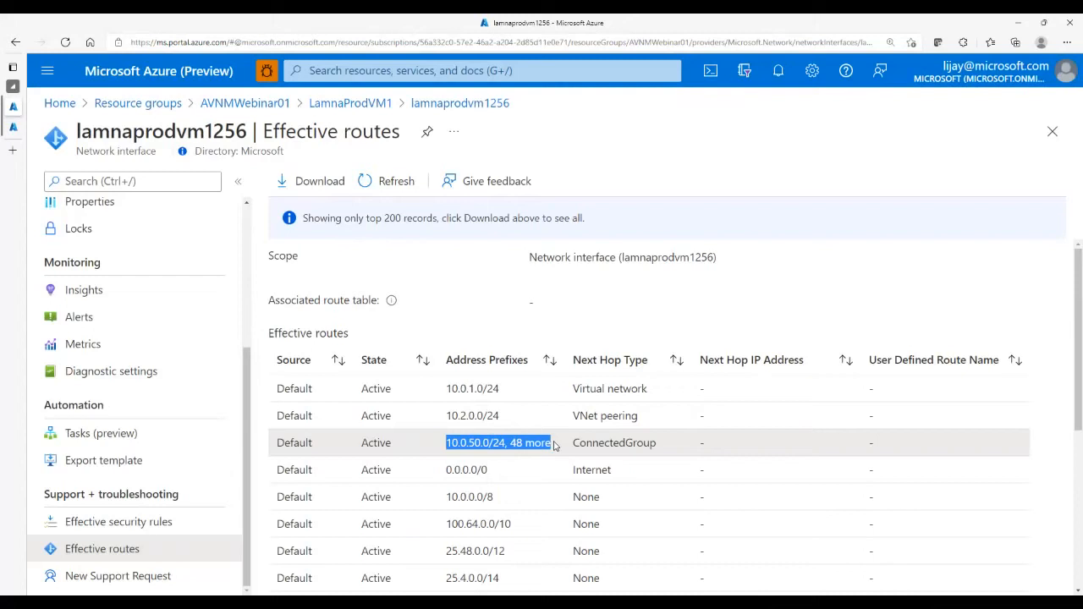
left_click_drag(556, 446, 658, 448)
left_click_drag(552, 444, 448, 449)
left_click(448, 449)
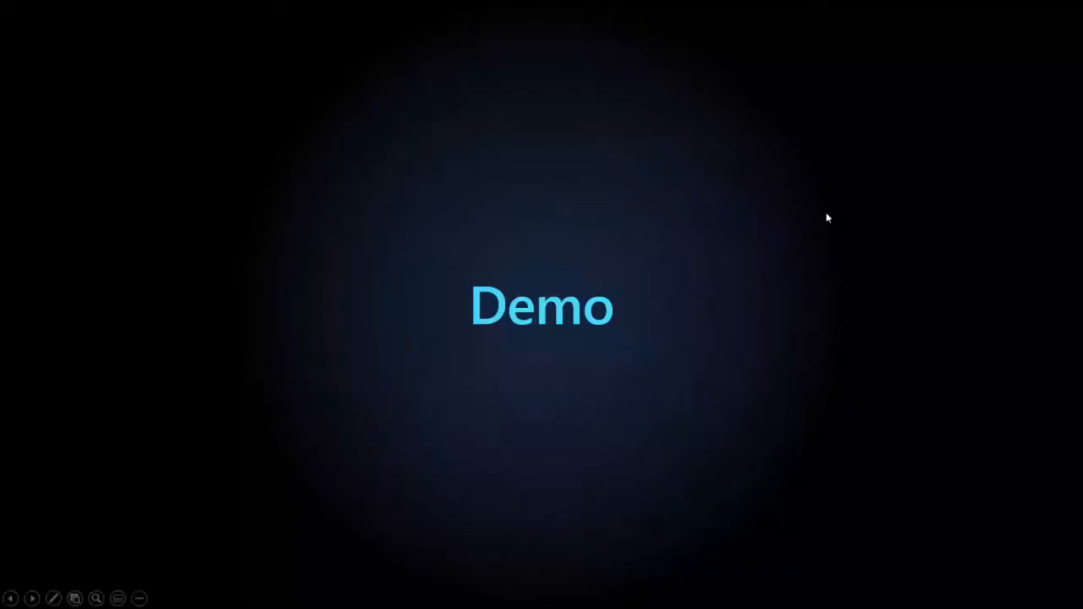
left_click(827, 213)
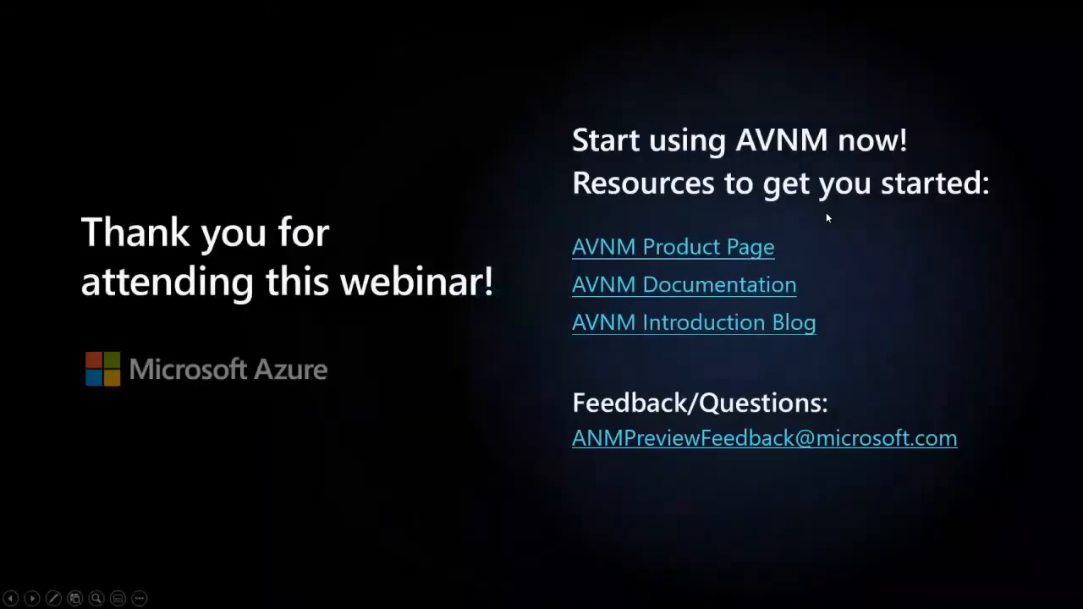